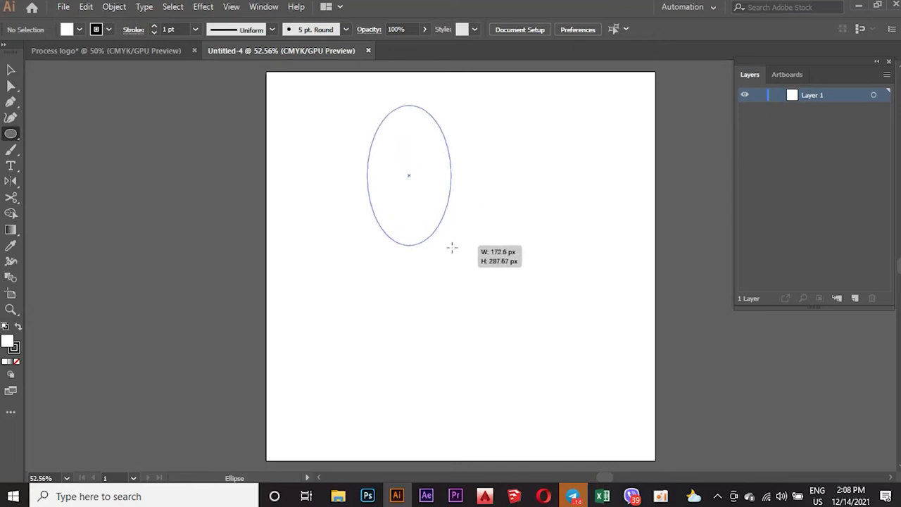
Undo the first oval, then draw a circle filled with red.
{"action": "key", "text": "ctrl+z"}
{"action": "left_click_drag", "start_coordinate": [461, 254], "coordinate": [548, 342]}
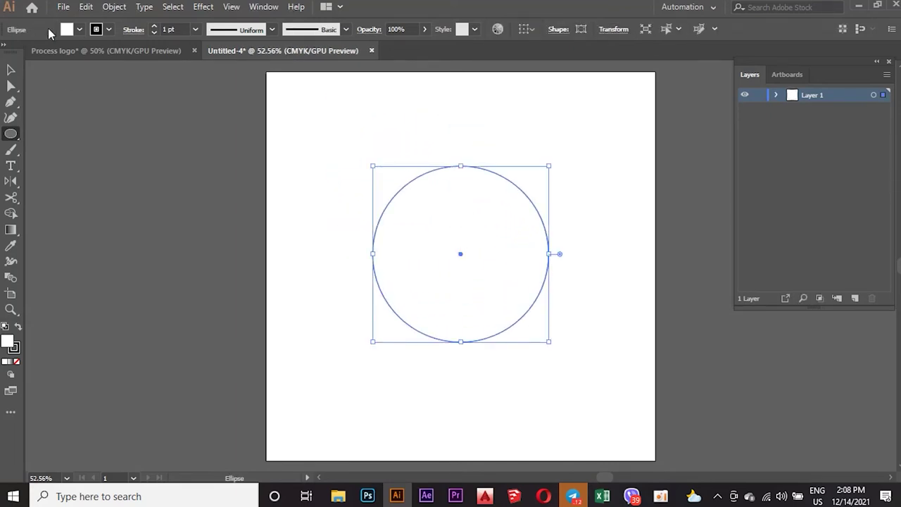
{"action": "left_click", "coordinate": [79, 30]}
{"action": "left_click", "coordinate": [44, 51]}
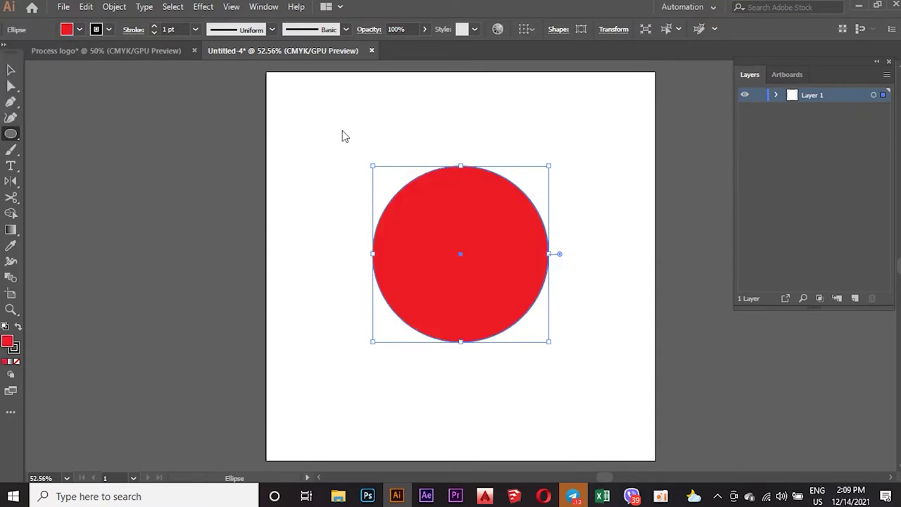
Draw a smaller circle and centre it overlapping the big circle's bottom edge.
{"action": "left_click_drag", "start_coordinate": [440, 375], "coordinate": [483, 415]}
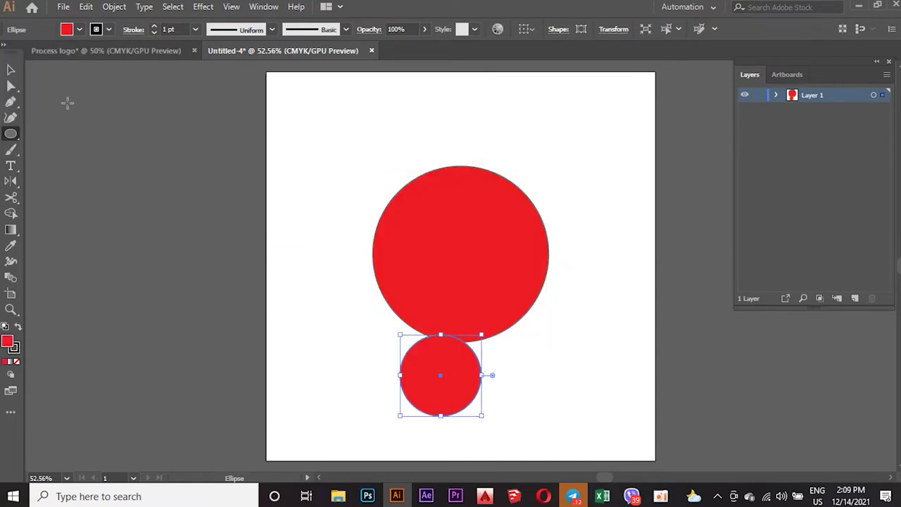
{"action": "left_click", "coordinate": [11, 70]}
{"action": "mouse_move", "coordinate": [449, 374]}
{"action": "left_mouse_down"}
{"action": "mouse_move", "coordinate": [473, 347]}
{"action": "mouse_move", "coordinate": [466, 365]}
{"action": "mouse_move", "coordinate": [468, 354]}
{"action": "left_mouse_up"}
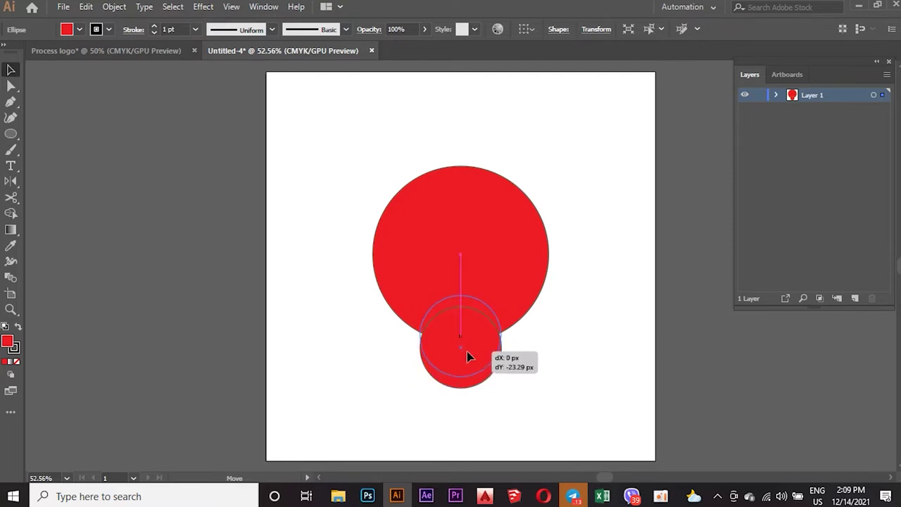
{"action": "left_click_drag", "start_coordinate": [466, 348], "coordinate": [466, 362]}
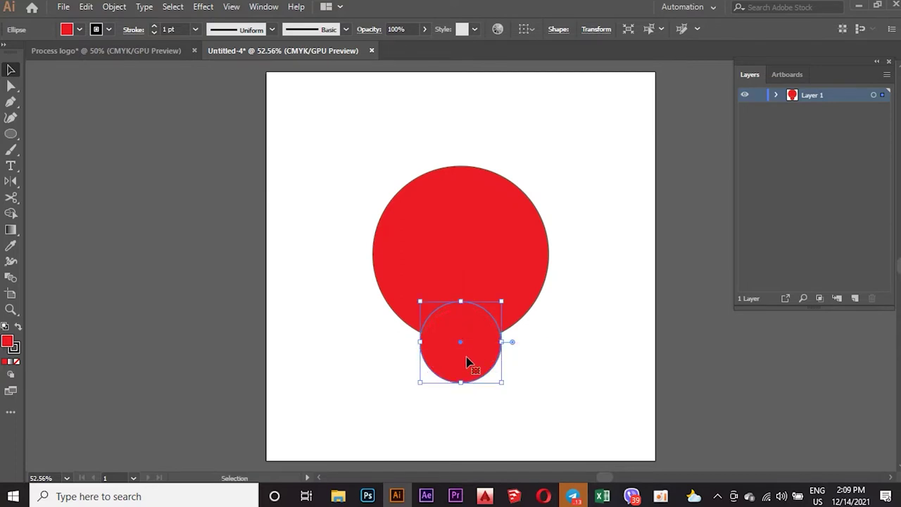
{"action": "left_click", "coordinate": [286, 256]}
{"action": "left_click", "coordinate": [10, 101]}
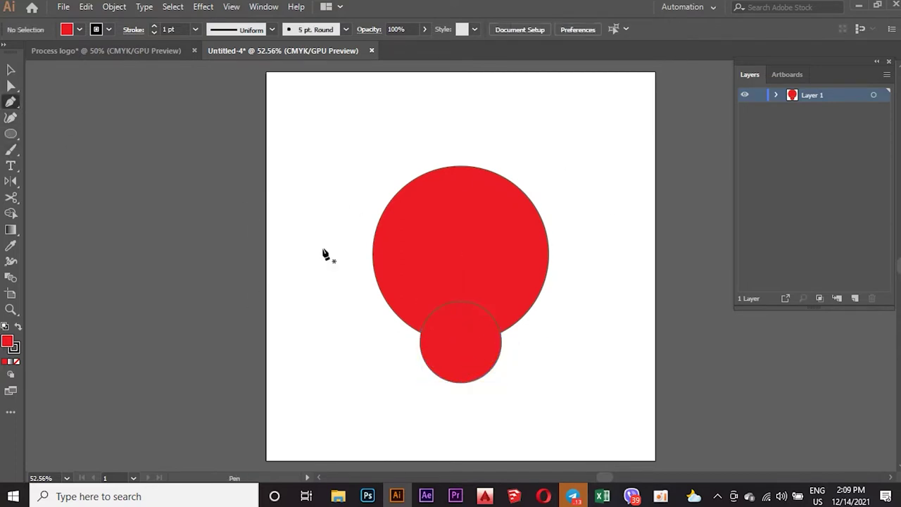
Draw a horizontal line across the circle and merge its lower half with the small circle using Shape Builder.
{"action": "left_click", "coordinate": [344, 254]}
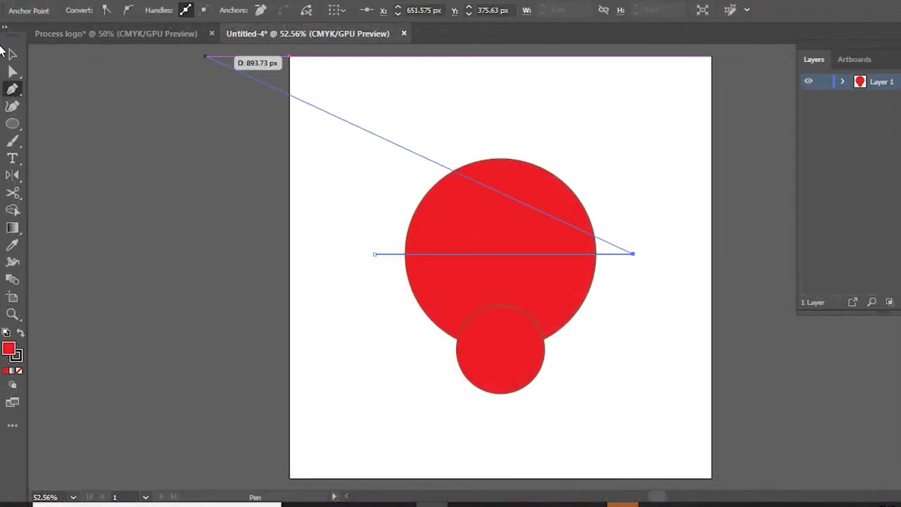
{"action": "left_click", "coordinate": [12, 54]}
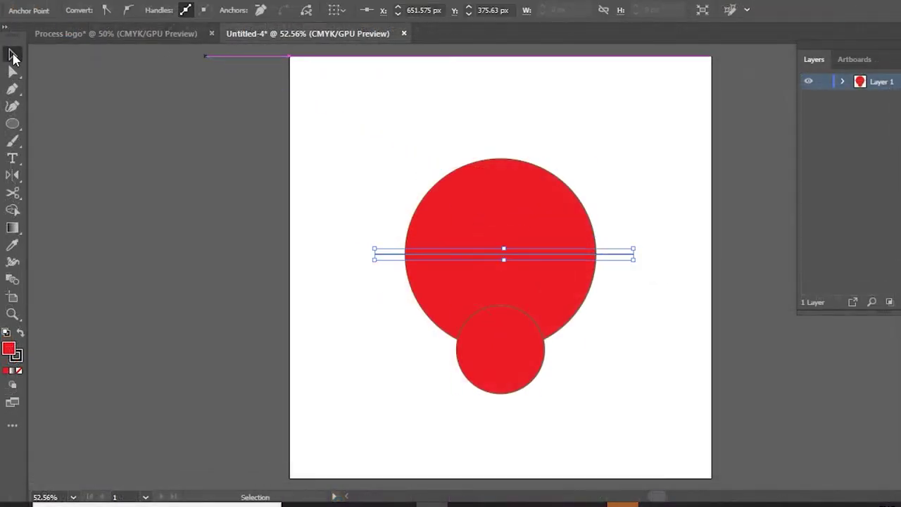
{"action": "left_click_drag", "start_coordinate": [612, 176], "coordinate": [345, 402]}
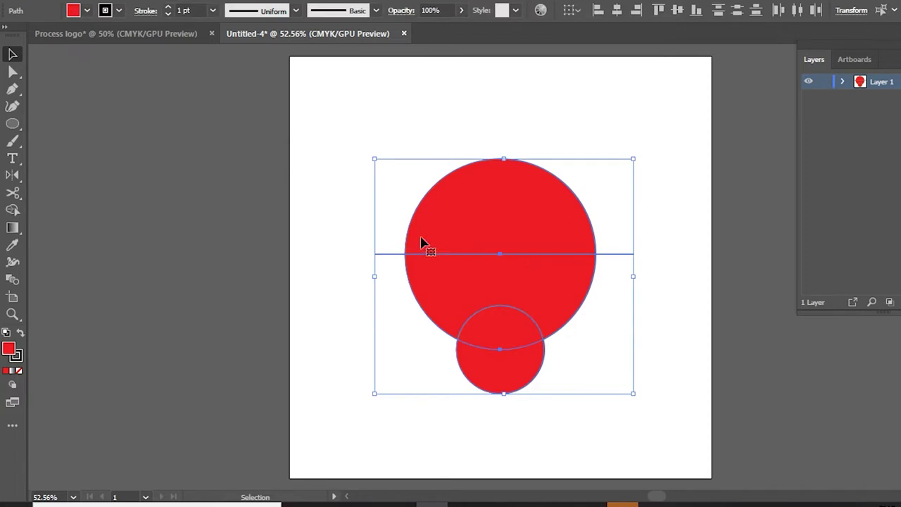
{"action": "left_click", "coordinate": [12, 210]}
{"action": "left_click_drag", "start_coordinate": [493, 268], "coordinate": [500, 359]}
Delete the upper half-circle and the leftover line pieces.
{"action": "left_click", "coordinate": [12, 53]}
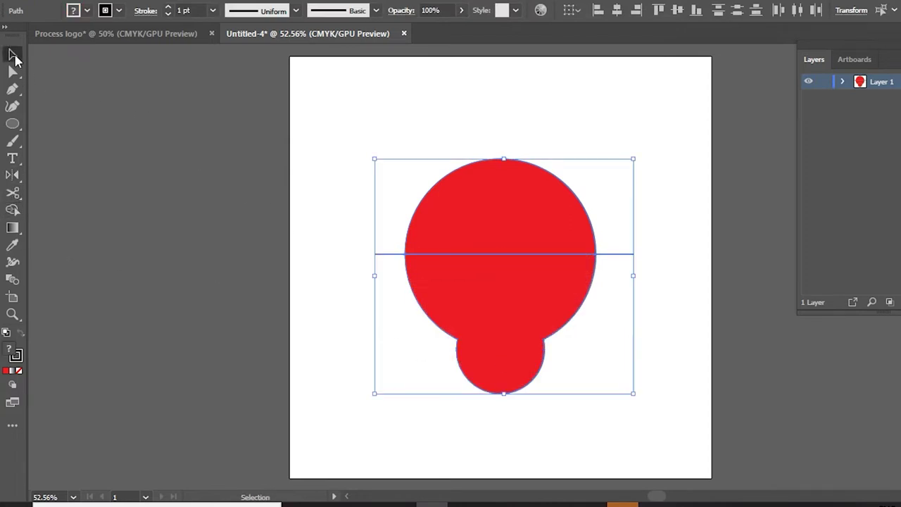
{"action": "key", "text": "ctrl+shift+a"}
{"action": "left_click", "coordinate": [522, 209]}
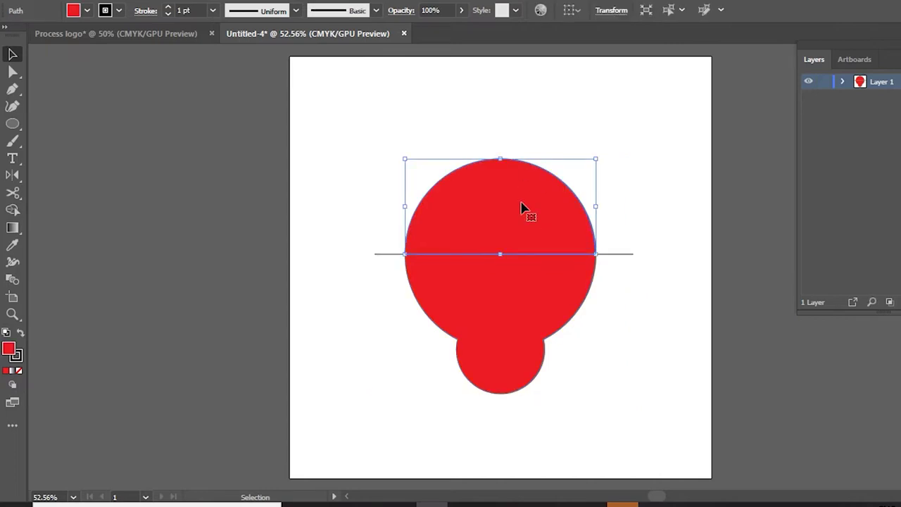
{"action": "key", "text": "Delete"}
{"action": "left_click", "coordinate": [613, 253]}
{"action": "key", "text": "ctrl+shift+a"}
{"action": "left_click", "coordinate": [393, 253]}
{"action": "key", "text": "Delete"}
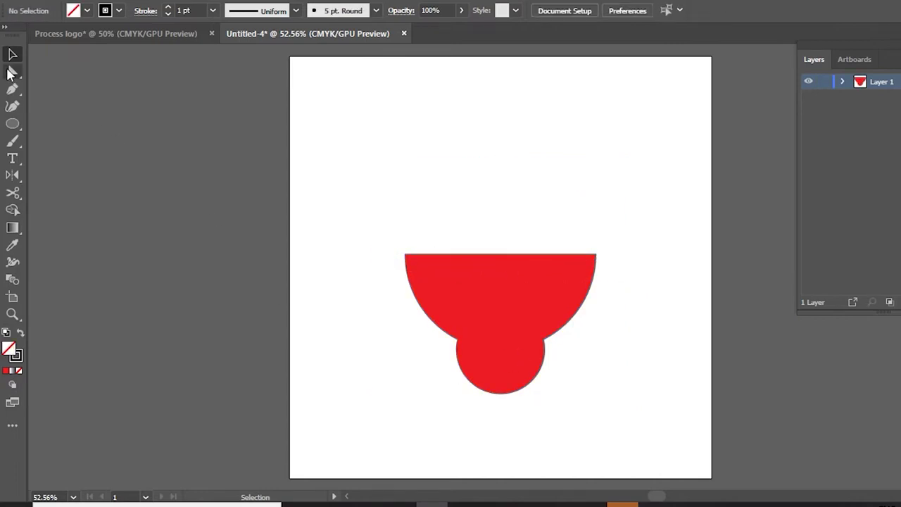
Raise the bottom anchor to flatten the bowl's foot, then move the bowl up.
{"action": "left_click", "coordinate": [11, 74]}
{"action": "left_click", "coordinate": [501, 395]}
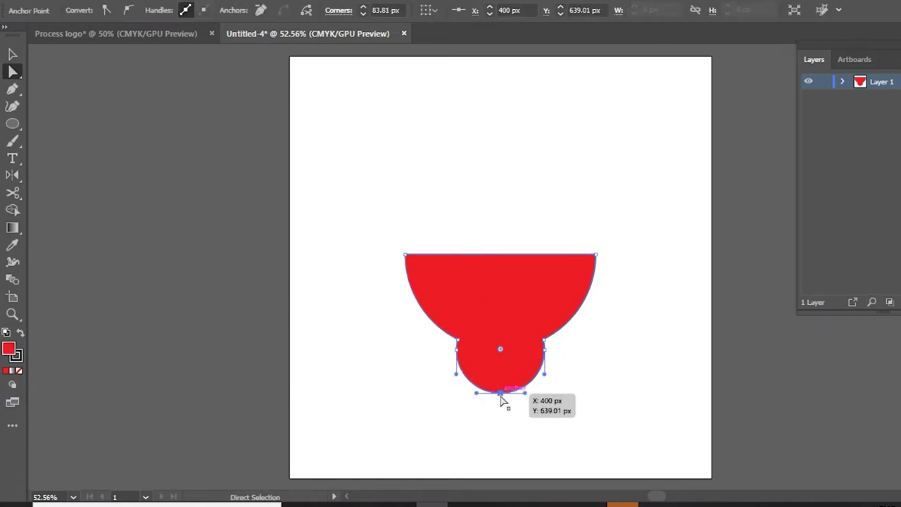
{"action": "key", "text": "Up"}
{"action": "key", "text": "Up"}
{"action": "key", "text": "Up"}
{"action": "key", "text": "Up"}
{"action": "key", "text": "Up"}
{"action": "key", "text": "Up"}
{"action": "key", "text": "Up"}
{"action": "key", "text": "Up"}
{"action": "key", "text": "Up"}
{"action": "key", "text": "Up"}
{"action": "key", "text": "Up"}
{"action": "key", "text": "Up"}
{"action": "left_click", "coordinate": [504, 401]}
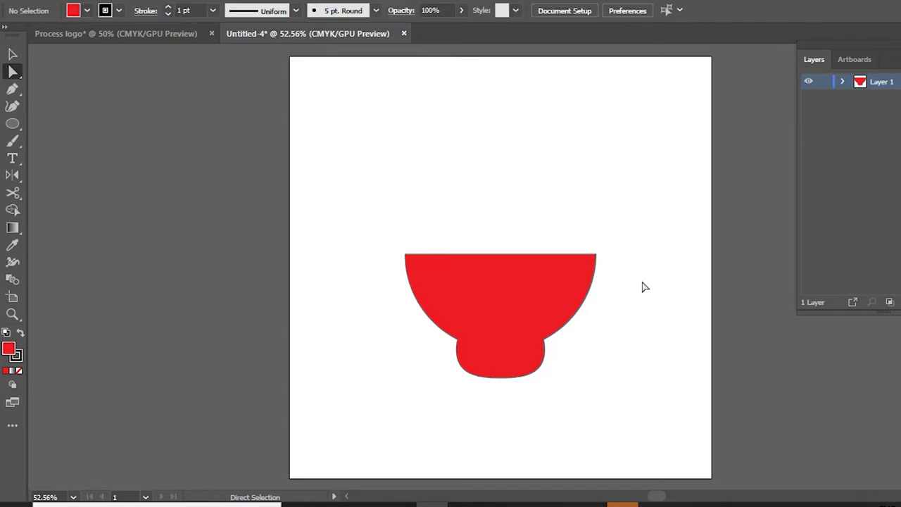
{"action": "left_click", "coordinate": [12, 54]}
{"action": "left_click_drag", "start_coordinate": [475, 317], "coordinate": [475, 279]}
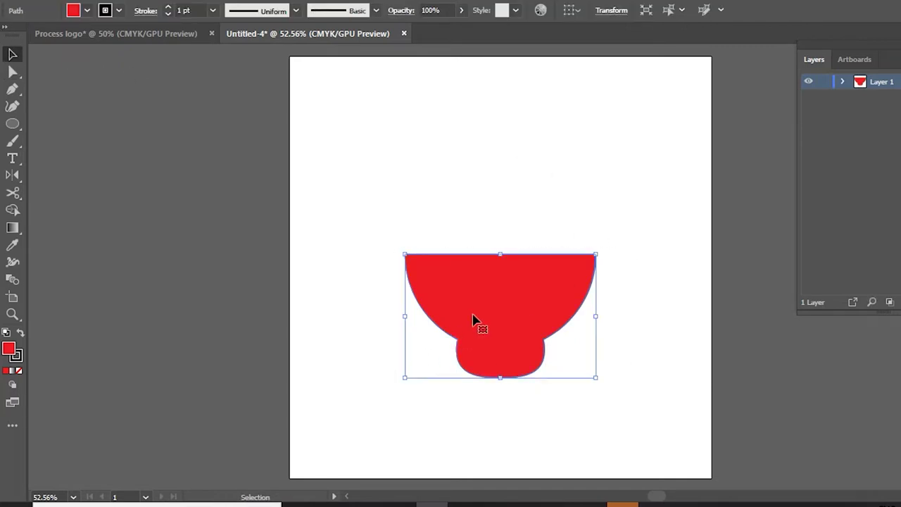
{"action": "left_click", "coordinate": [379, 164]}
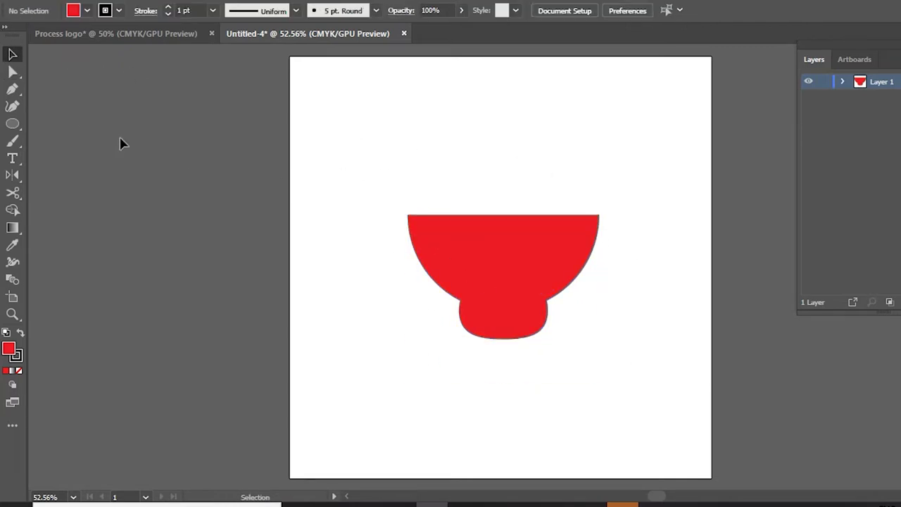
{"action": "left_click", "coordinate": [12, 124]}
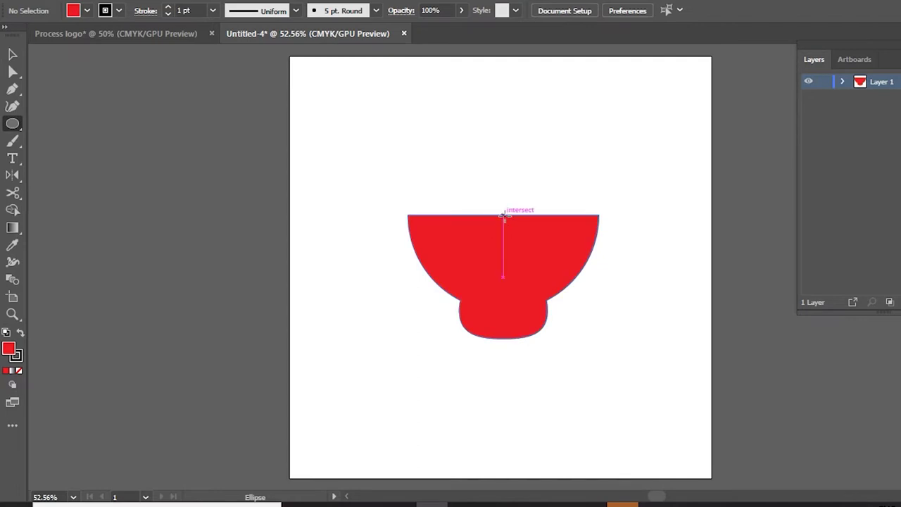
Draw a large circle centred on the bowl's rim with fill set to None.
{"action": "left_click_drag", "start_coordinate": [503, 215], "coordinate": [571, 354]}
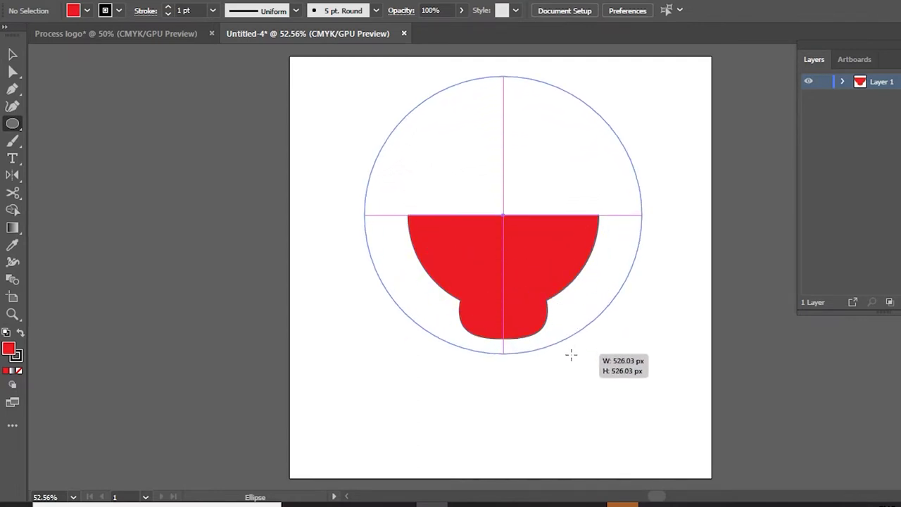
{"action": "left_click", "coordinate": [12, 54]}
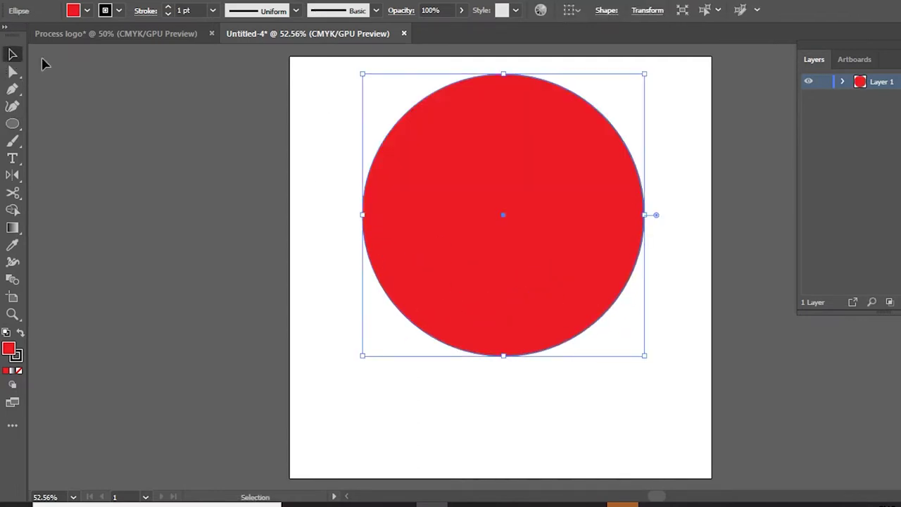
{"action": "left_click", "coordinate": [86, 11]}
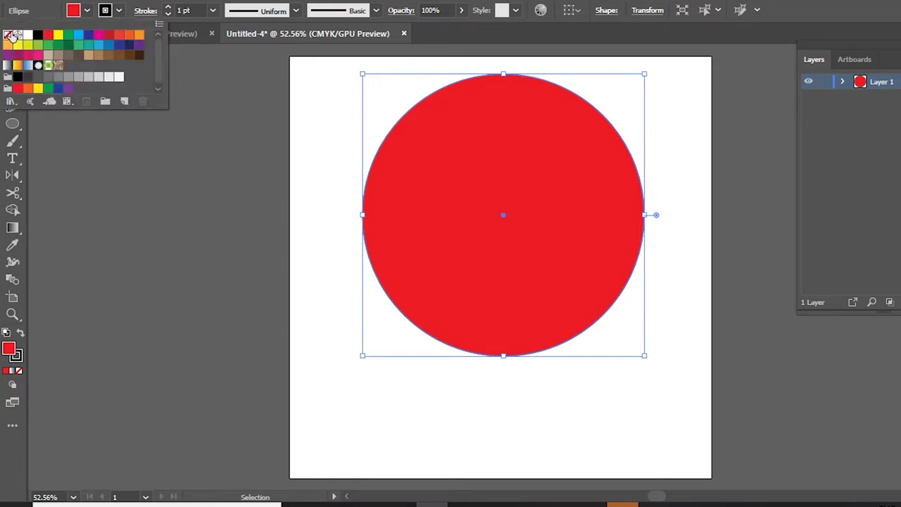
{"action": "left_click", "coordinate": [7, 34]}
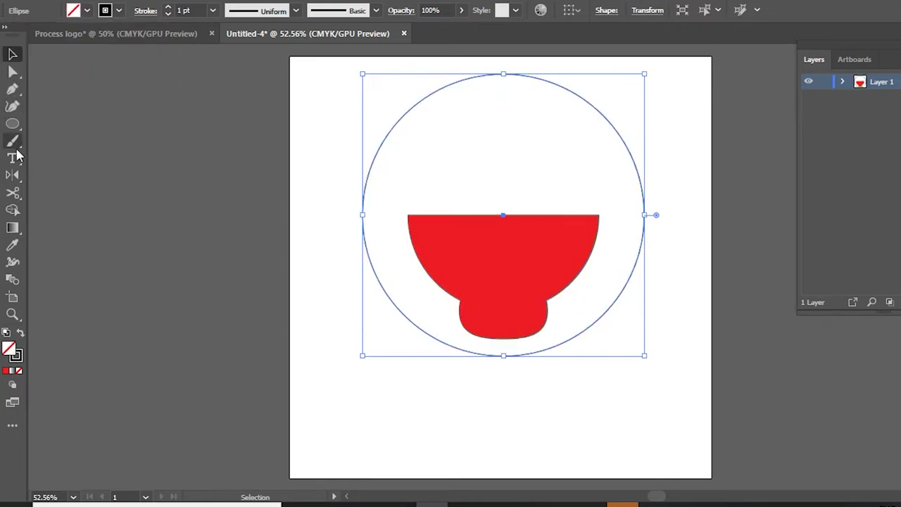
Cut the circle with Scissors at both points where it crosses the bowl.
{"action": "left_click", "coordinate": [13, 195]}
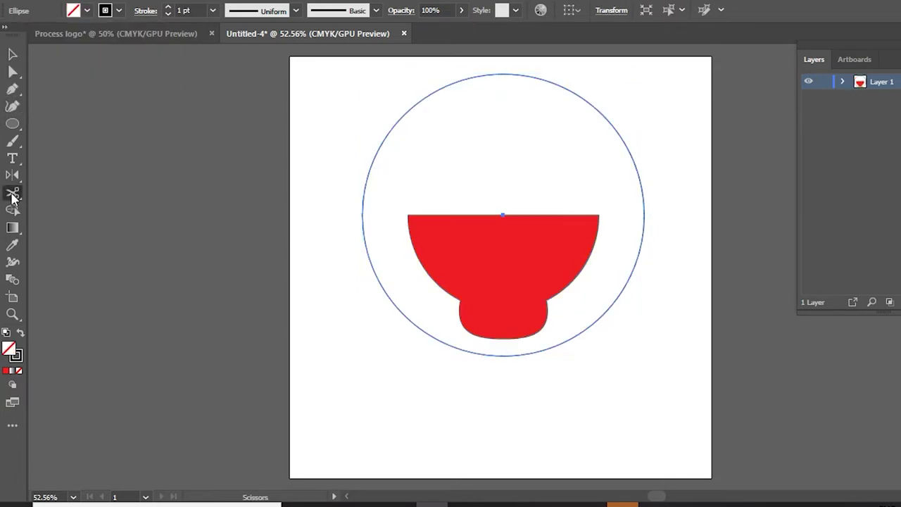
{"action": "left_click", "coordinate": [407, 317]}
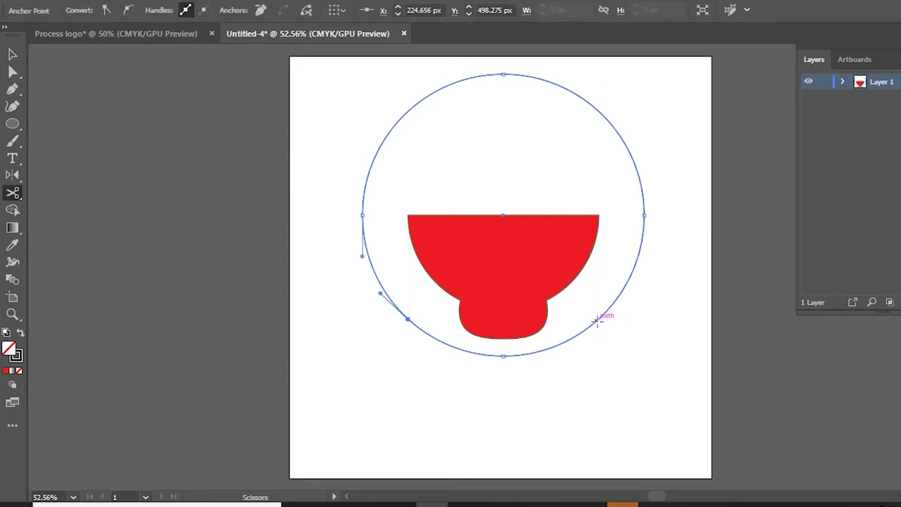
{"action": "left_click", "coordinate": [597, 318]}
{"action": "left_click", "coordinate": [11, 55]}
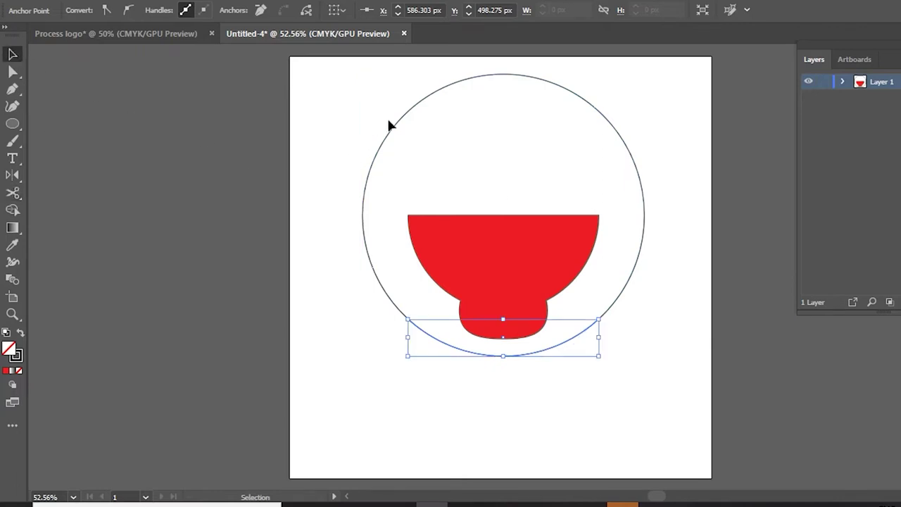
{"action": "left_click", "coordinate": [420, 103]}
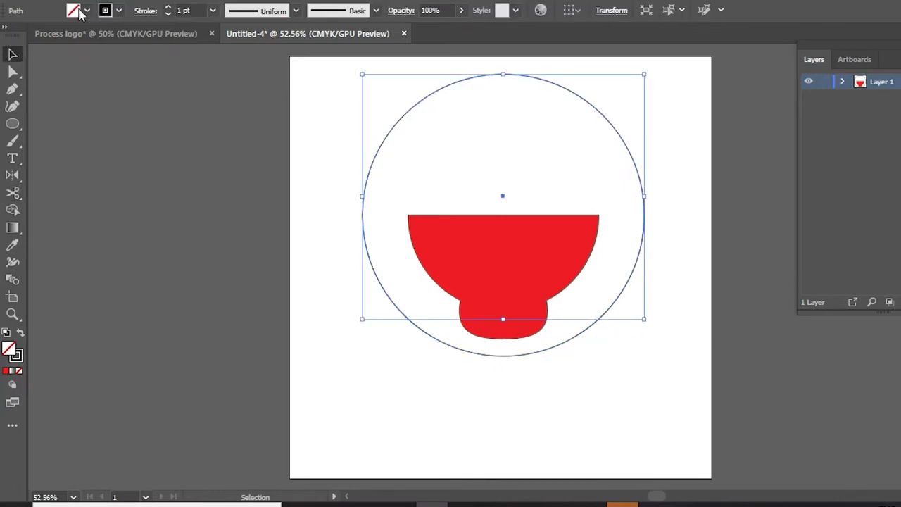
Give the upper arc a 40 pt stroke with a tapered width profile.
{"action": "left_click", "coordinate": [213, 10]}
{"action": "left_click", "coordinate": [229, 219]}
{"action": "left_click", "coordinate": [212, 10]}
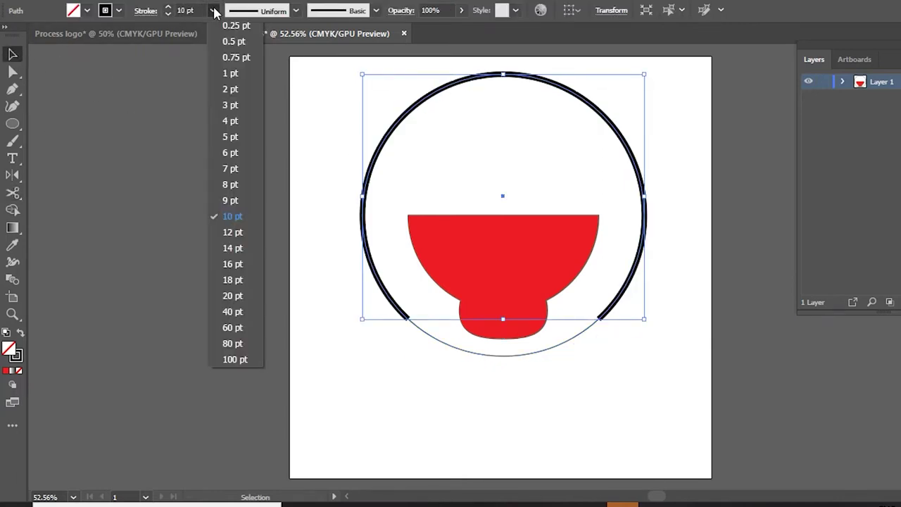
{"action": "left_click", "coordinate": [231, 290]}
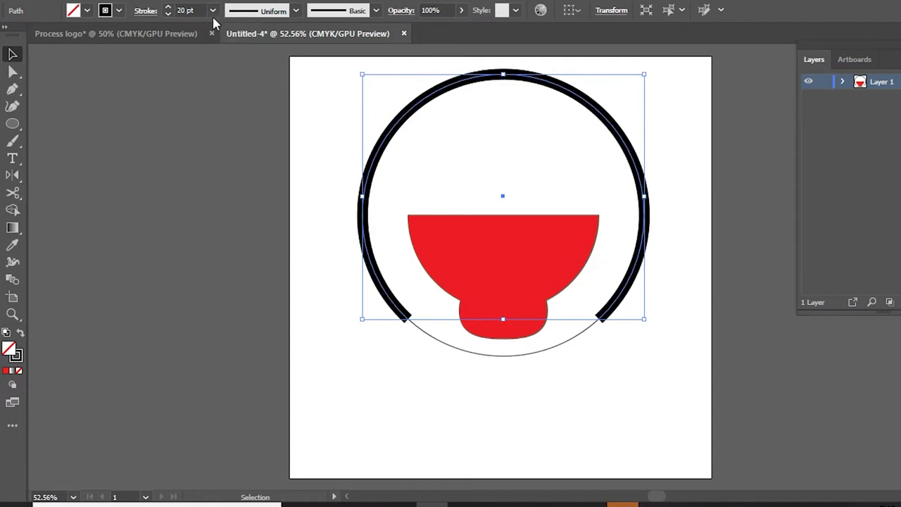
{"action": "left_click", "coordinate": [212, 10]}
{"action": "left_click", "coordinate": [229, 314]}
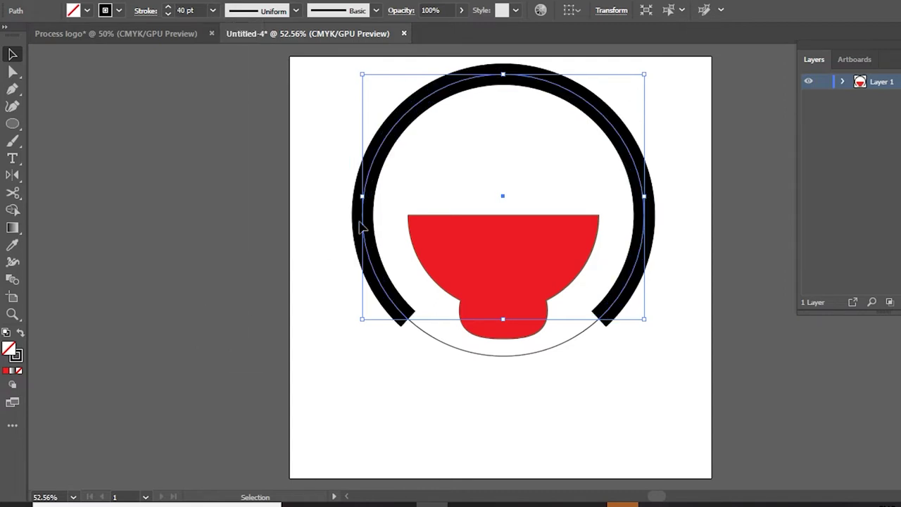
{"action": "scroll", "coordinate": [450, 174], "scroll_direction": "up", "scroll_amount": 2}
{"action": "scroll", "coordinate": [423, 140], "scroll_direction": "down", "scroll_amount": 1}
{"action": "left_click", "coordinate": [287, 14]}
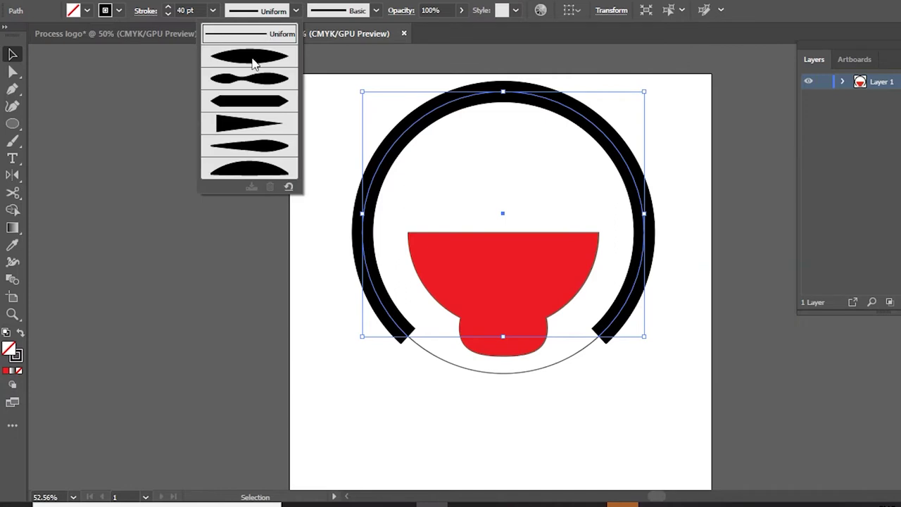
{"action": "left_click", "coordinate": [252, 59]}
Change the upper arc's stroke colour to CMYK Red.
{"action": "left_click", "coordinate": [325, 150]}
{"action": "left_click", "coordinate": [418, 117]}
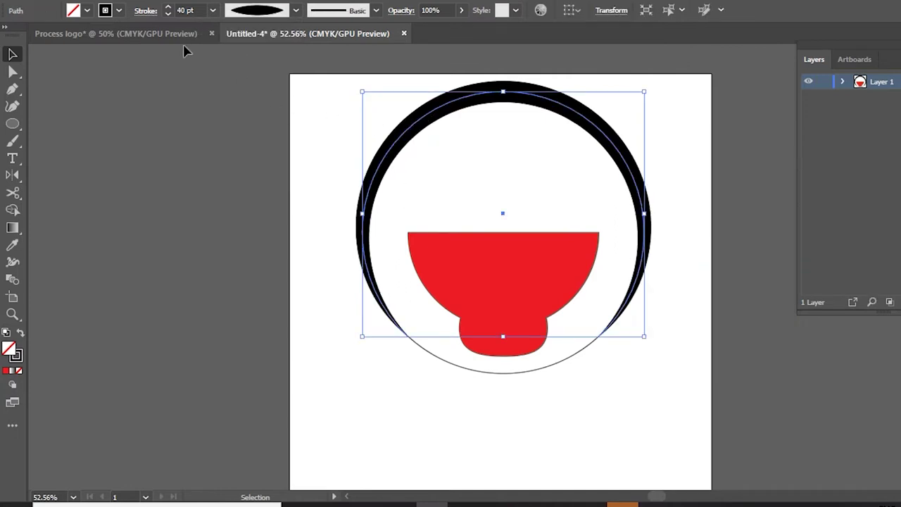
{"action": "left_click", "coordinate": [104, 10]}
{"action": "left_click", "coordinate": [49, 35]}
{"action": "left_click", "coordinate": [326, 129]}
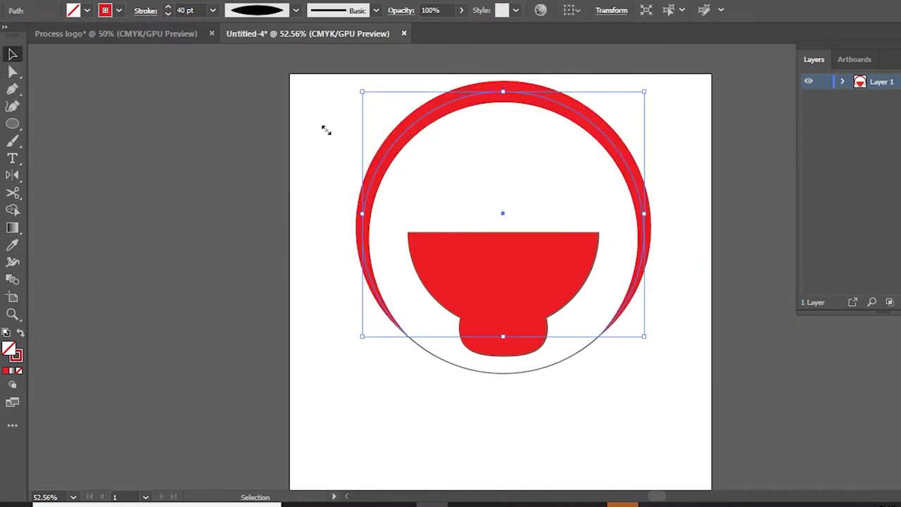
{"action": "left_click", "coordinate": [318, 140]}
{"action": "left_click", "coordinate": [505, 374]}
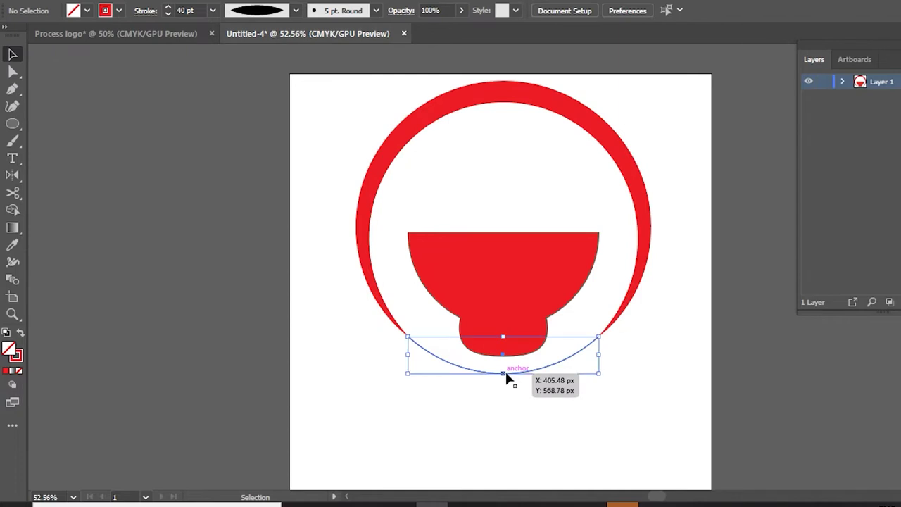
Give the lower arc a yellow 40 pt stroke tapered at both ends.
{"action": "left_click", "coordinate": [105, 10]}
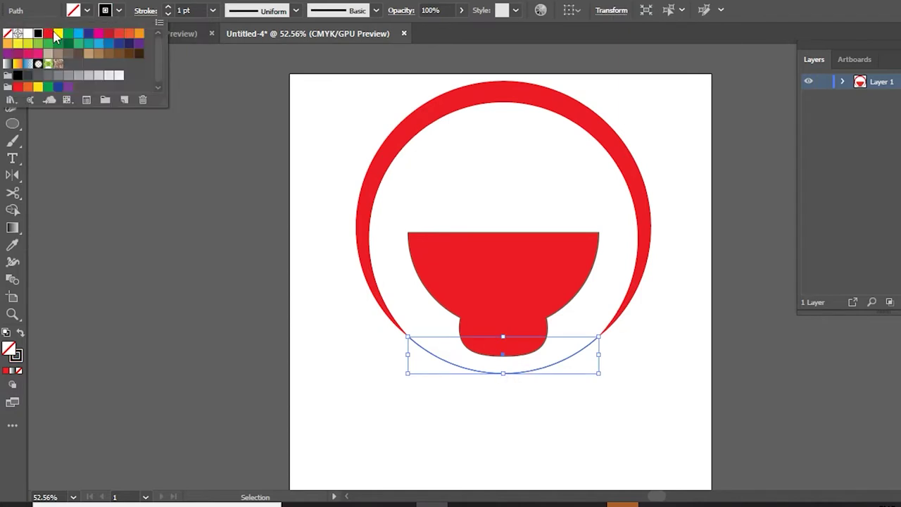
{"action": "left_click", "coordinate": [57, 34]}
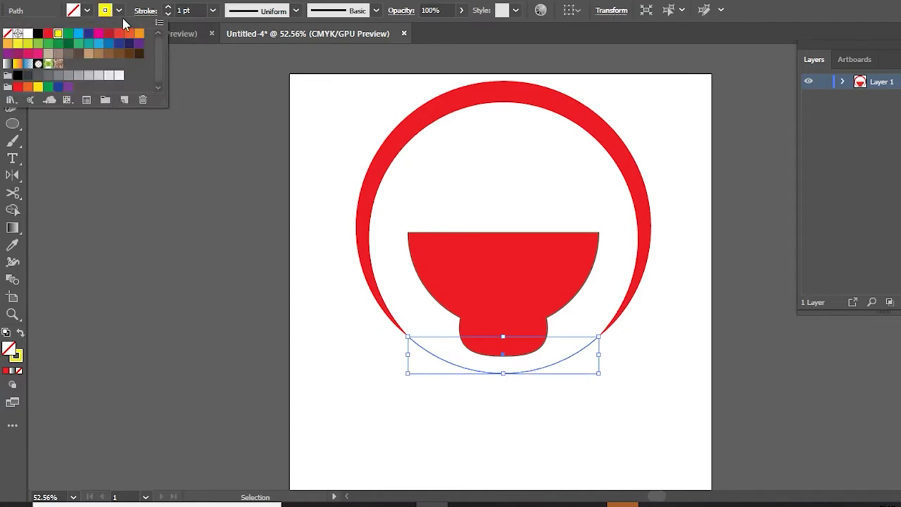
{"action": "left_click", "coordinate": [212, 10]}
{"action": "left_click", "coordinate": [232, 311]}
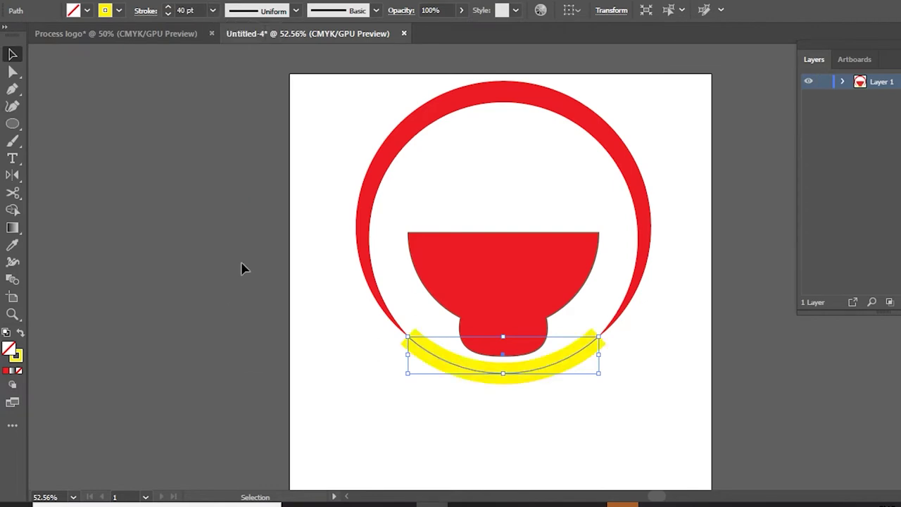
{"action": "left_click", "coordinate": [262, 13]}
{"action": "left_click", "coordinate": [231, 71]}
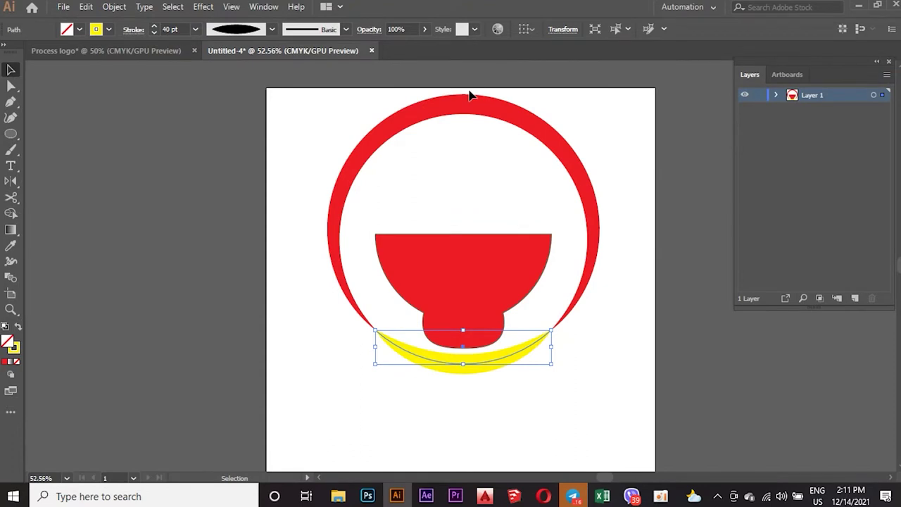
{"action": "left_click", "coordinate": [259, 8]}
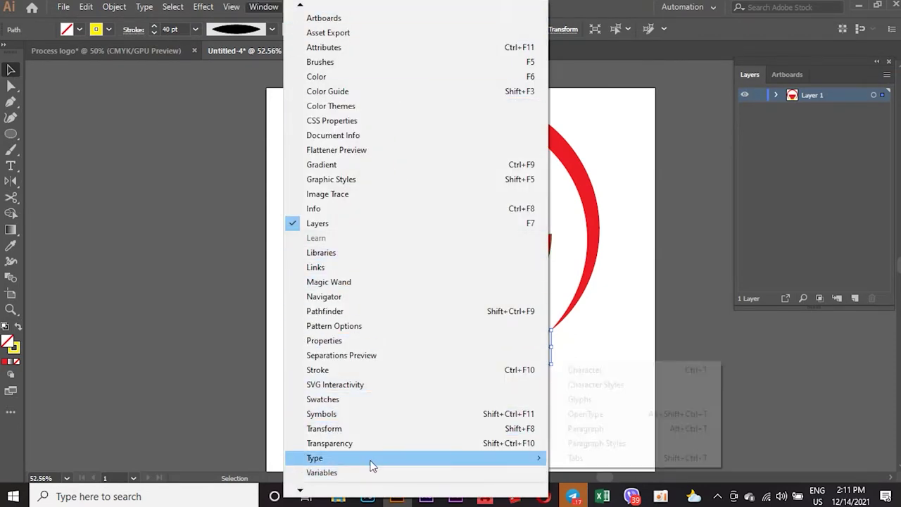
In the Stroke panel, make the yellow arc round-capped and dashed with 0 pt dash and 25 pt gap.
{"action": "left_click", "coordinate": [359, 371]}
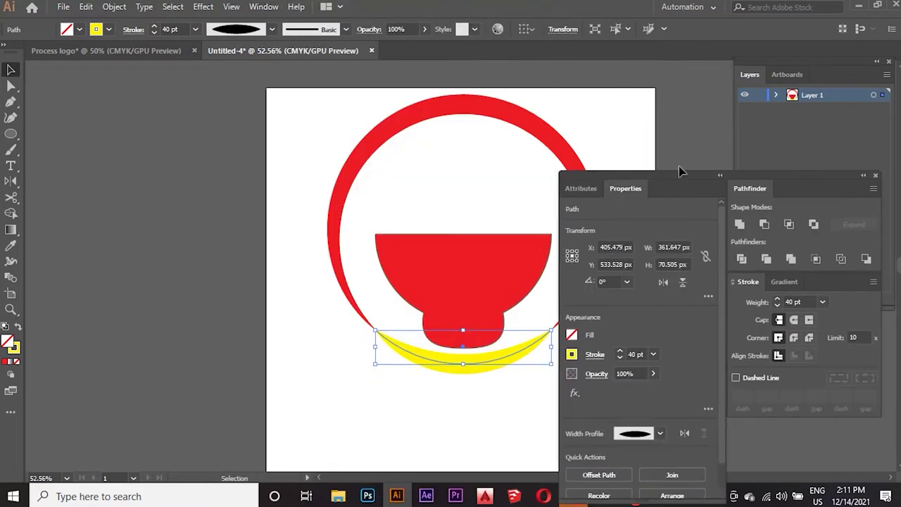
{"action": "left_click_drag", "start_coordinate": [700, 176], "coordinate": [713, 128]}
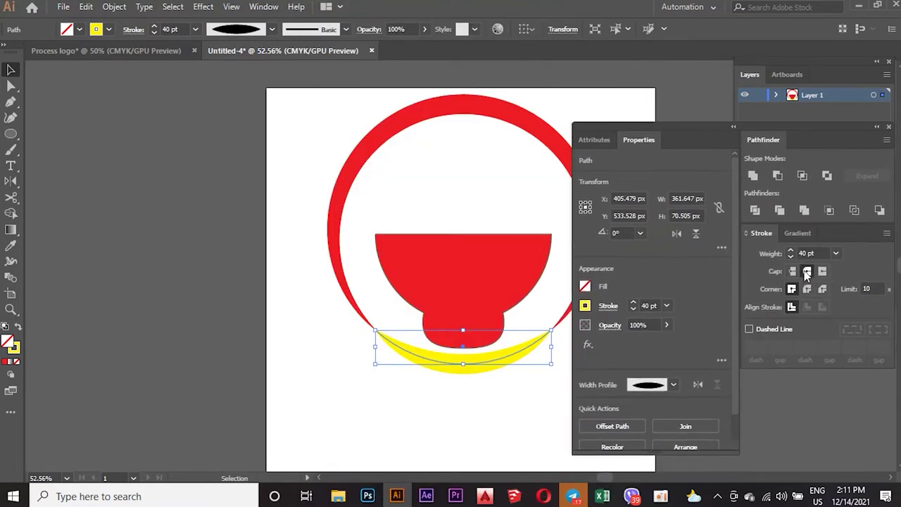
{"action": "left_click", "coordinate": [807, 289]}
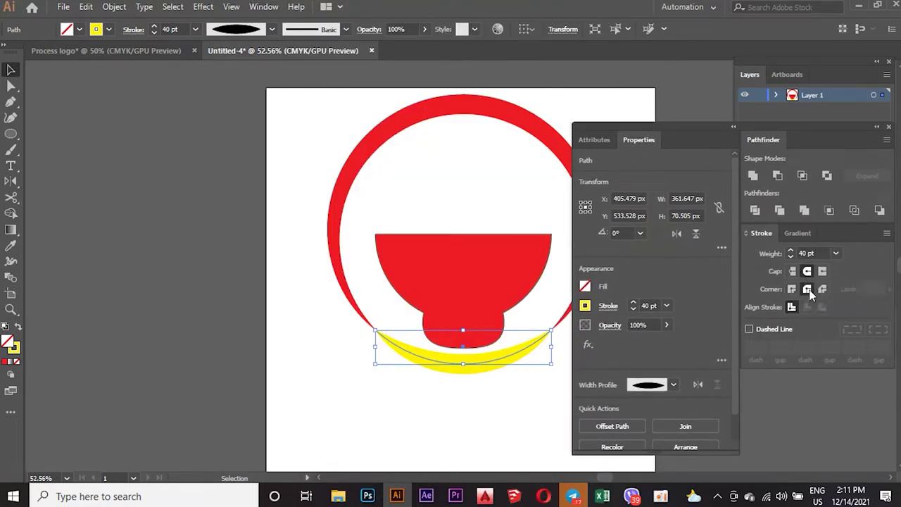
{"action": "left_click", "coordinate": [749, 330]}
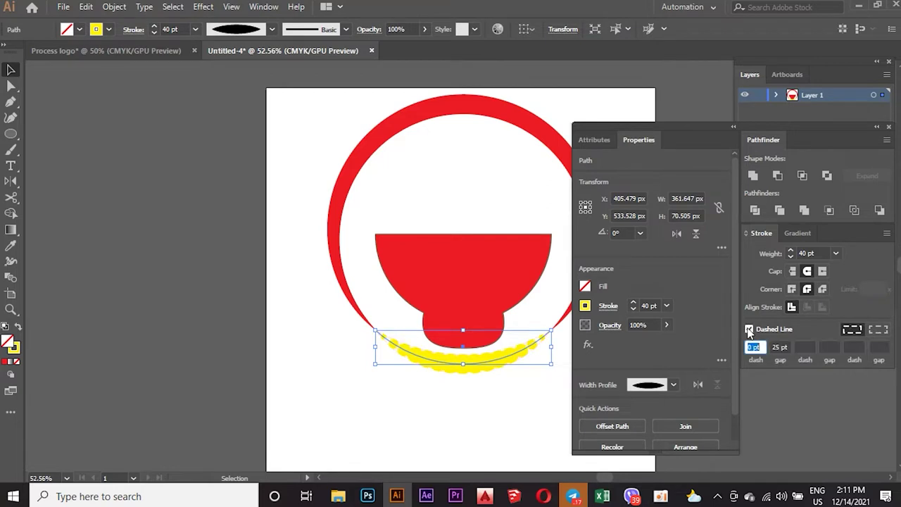
{"action": "left_click", "coordinate": [696, 386]}
{"action": "left_click", "coordinate": [697, 387]}
Reduce the dotted arc's stroke weight to 20 pt.
{"action": "left_click", "coordinate": [195, 29]}
{"action": "left_click", "coordinate": [216, 291]}
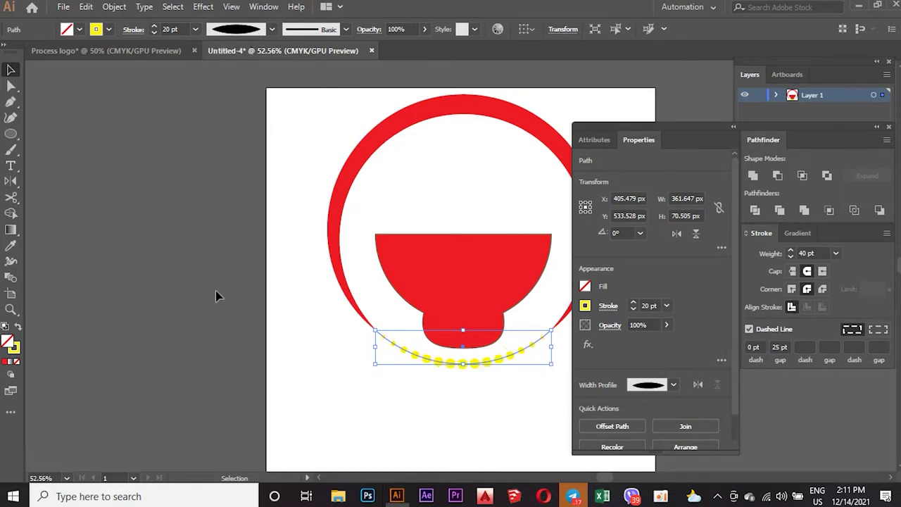
{"action": "left_click", "coordinate": [313, 158]}
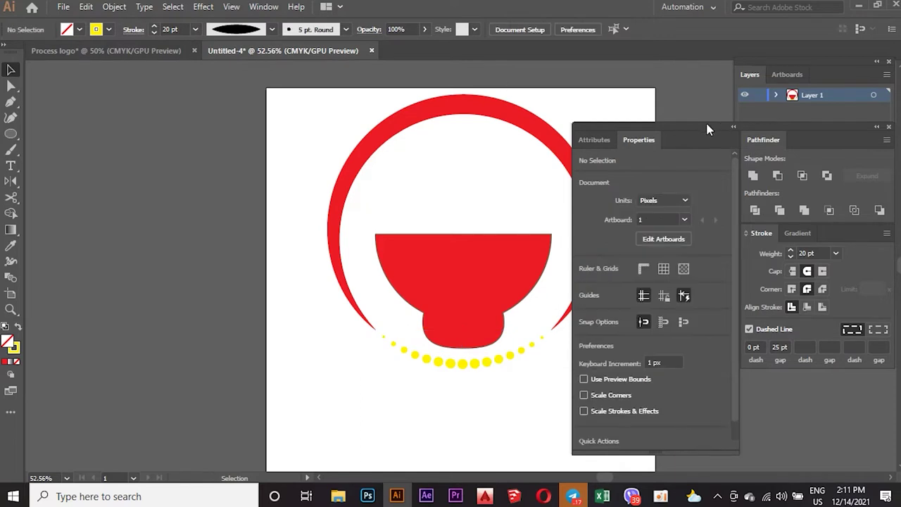
{"action": "left_click_drag", "start_coordinate": [708, 129], "coordinate": [765, 172]}
{"action": "left_click", "coordinate": [777, 95]}
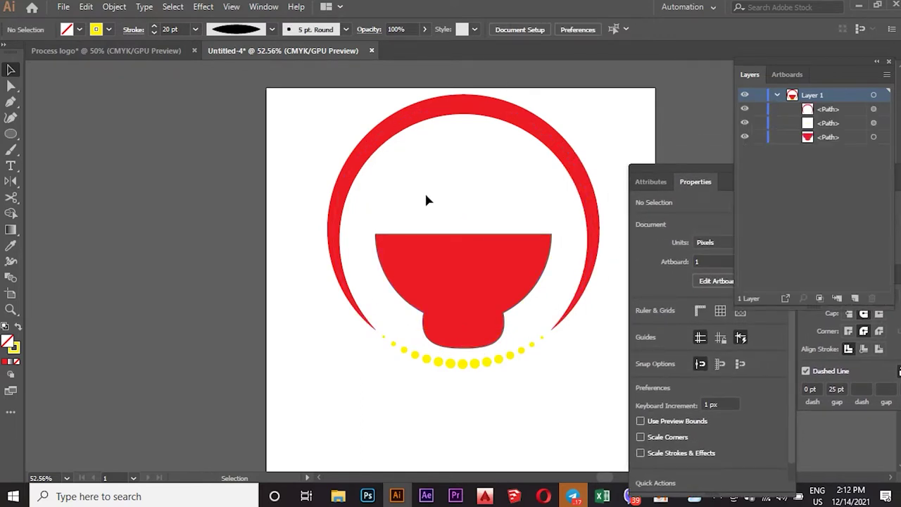
{"action": "left_click", "coordinate": [477, 249]}
{"action": "left_click", "coordinate": [450, 193]}
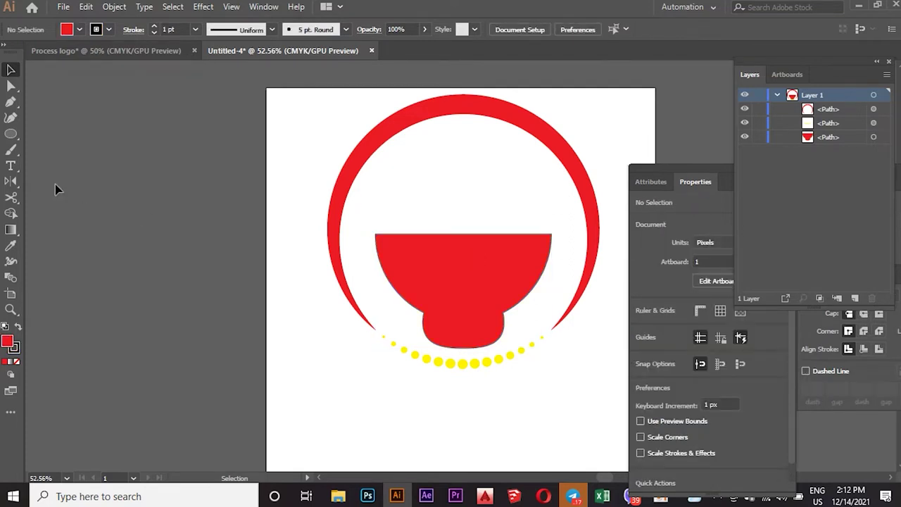
{"action": "left_click", "coordinate": [10, 103]}
Pen a curve from above the bowl's right rim to a curved point at its lower left.
{"action": "left_click", "coordinate": [461, 216]}
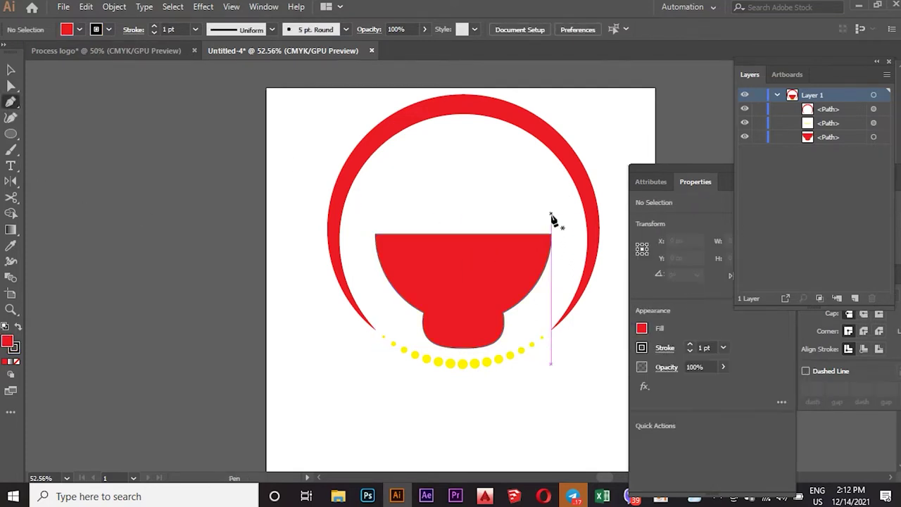
{"action": "left_click", "coordinate": [551, 194]}
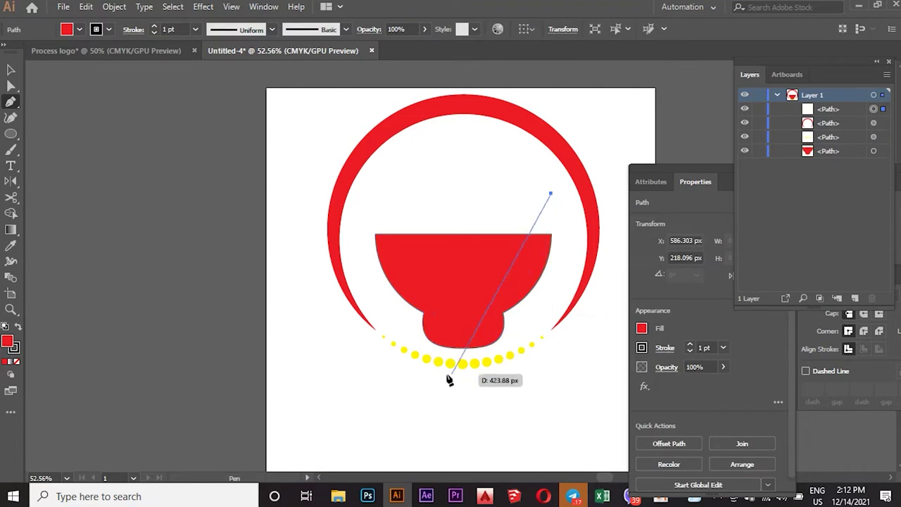
{"action": "left_click_drag", "start_coordinate": [389, 310], "coordinate": [242, 316]}
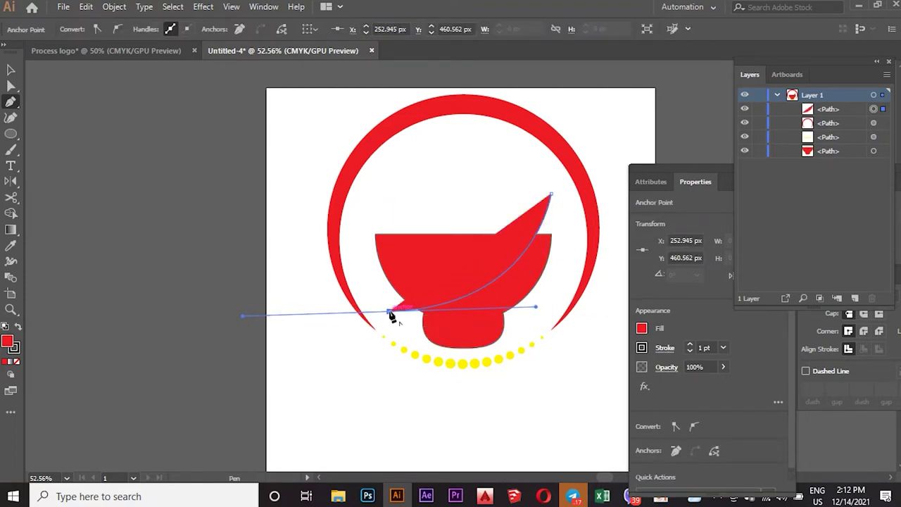
{"action": "key", "text": "v"}
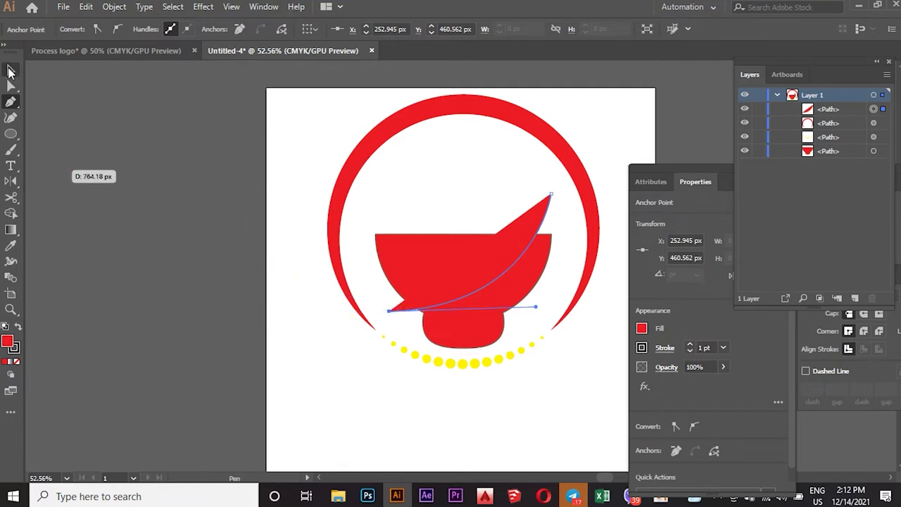
{"action": "left_click", "coordinate": [491, 285]}
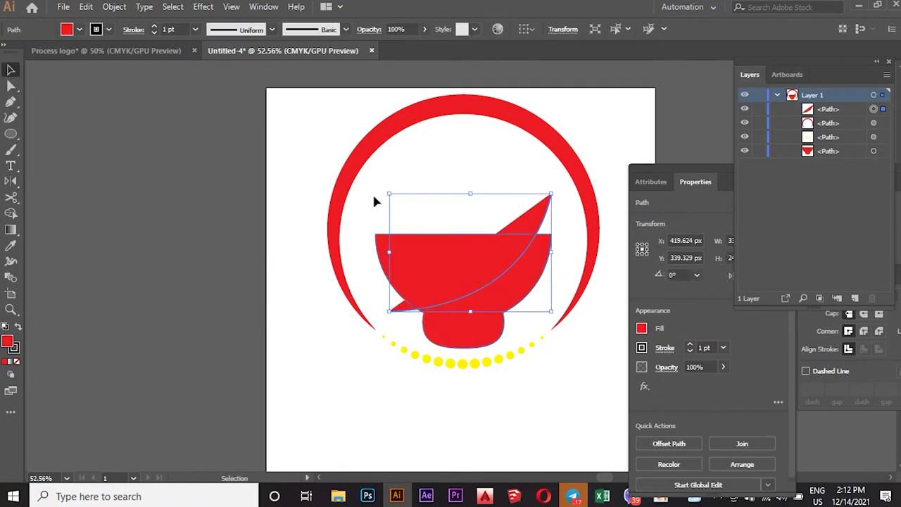
Remove the curve's fill, give it a 2 pt stroke, and move its top end past the rim.
{"action": "left_click", "coordinate": [80, 29]}
{"action": "left_click", "coordinate": [7, 53]}
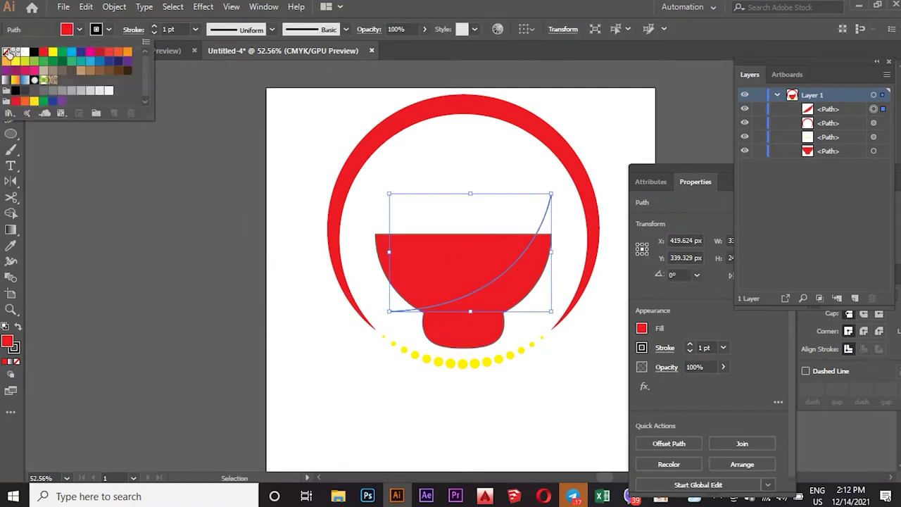
{"action": "left_click", "coordinate": [195, 29]}
{"action": "left_click", "coordinate": [209, 103]}
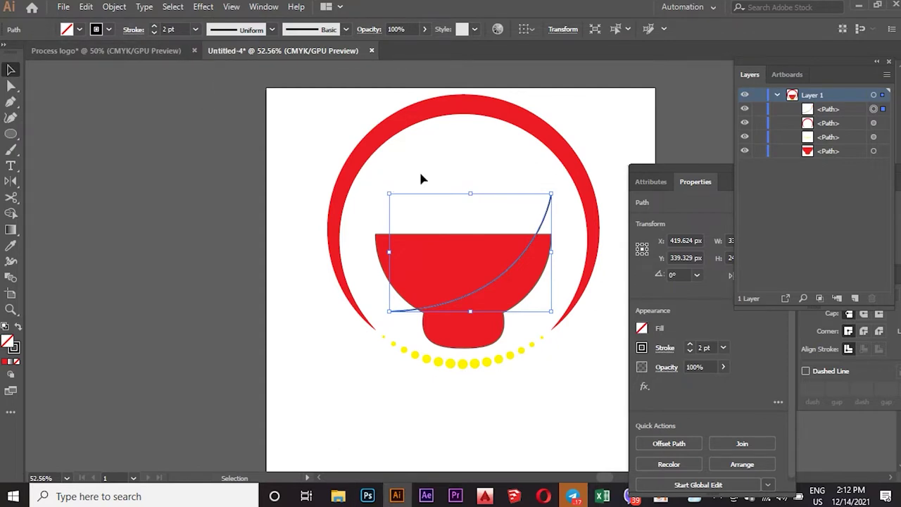
{"action": "left_click", "coordinate": [495, 192]}
{"action": "left_click", "coordinate": [542, 205]}
{"action": "left_click", "coordinate": [11, 86]}
{"action": "left_click", "coordinate": [316, 200]}
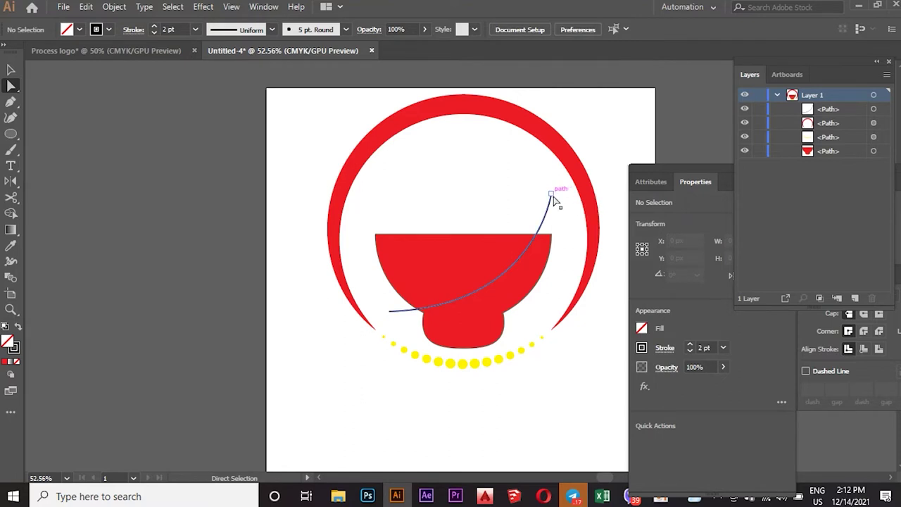
{"action": "left_click_drag", "start_coordinate": [551, 197], "coordinate": [567, 208]}
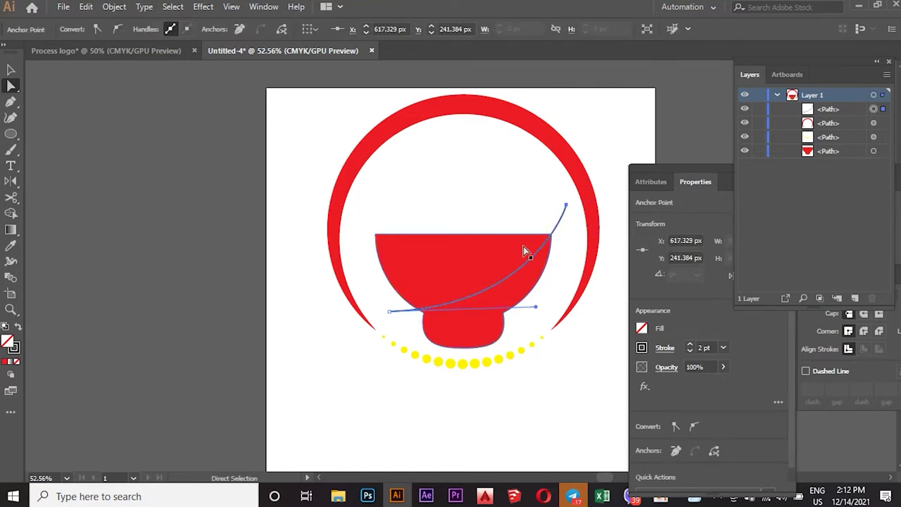
Raise the curve's lower-left end slightly, set 20 pt stroke weight, and select the whole curve.
{"action": "scroll", "coordinate": [563, 254], "scroll_direction": "up", "scroll_amount": 4}
{"action": "scroll", "coordinate": [563, 253], "scroll_direction": "down", "scroll_amount": 2}
{"action": "scroll", "coordinate": [563, 252], "scroll_direction": "down", "scroll_amount": 1}
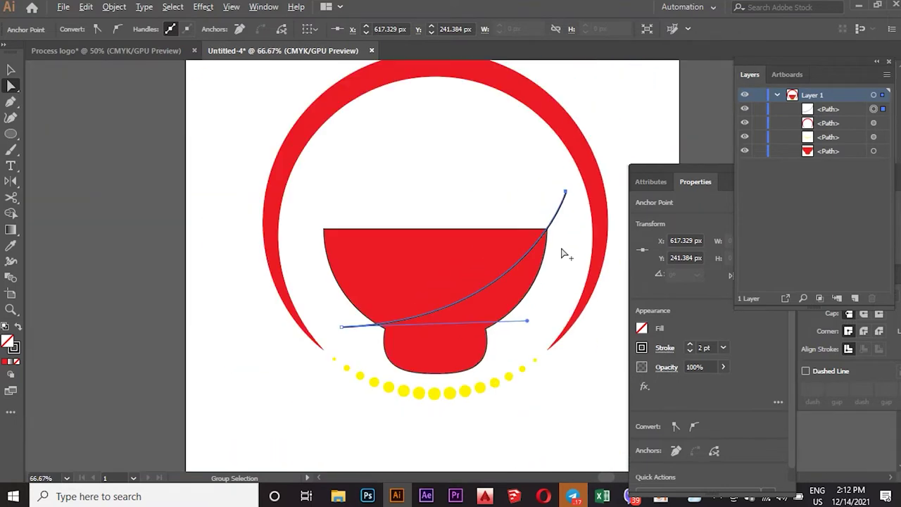
{"action": "left_click_drag", "start_coordinate": [342, 312], "coordinate": [341, 303]}
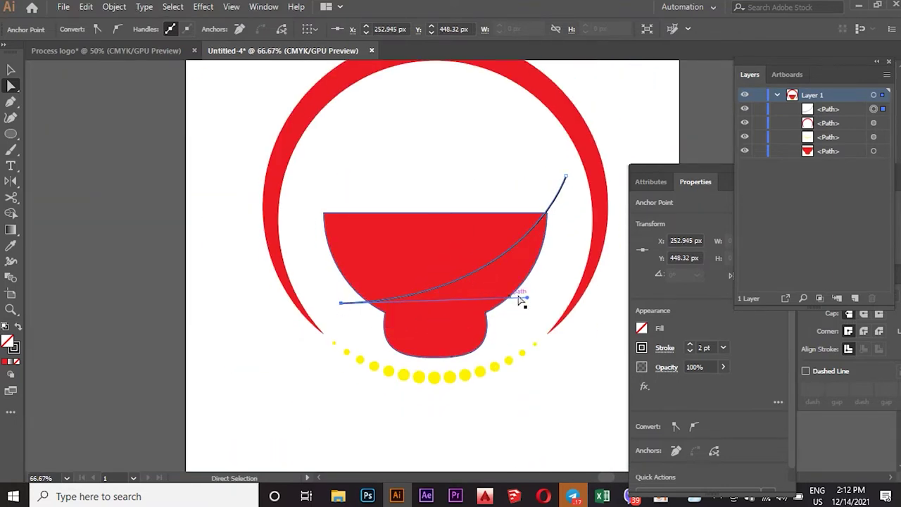
{"action": "left_click", "coordinate": [383, 178]}
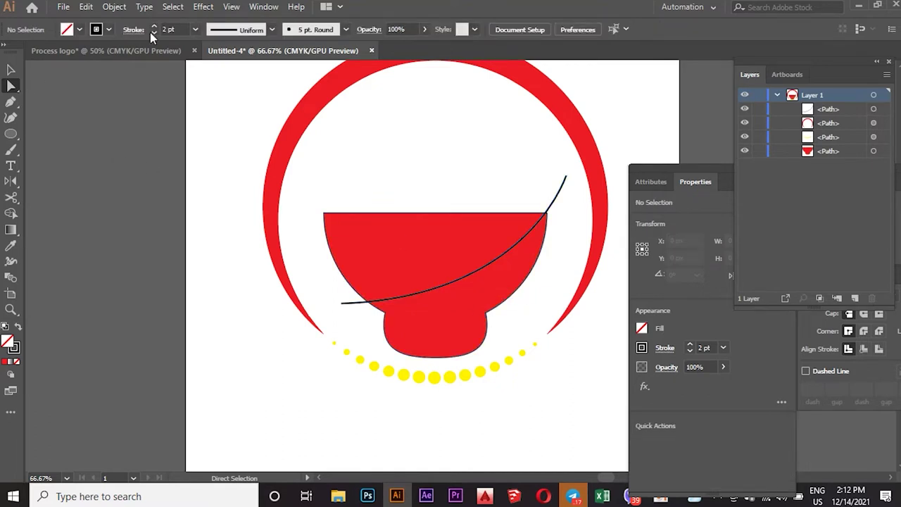
{"action": "left_click", "coordinate": [195, 28]}
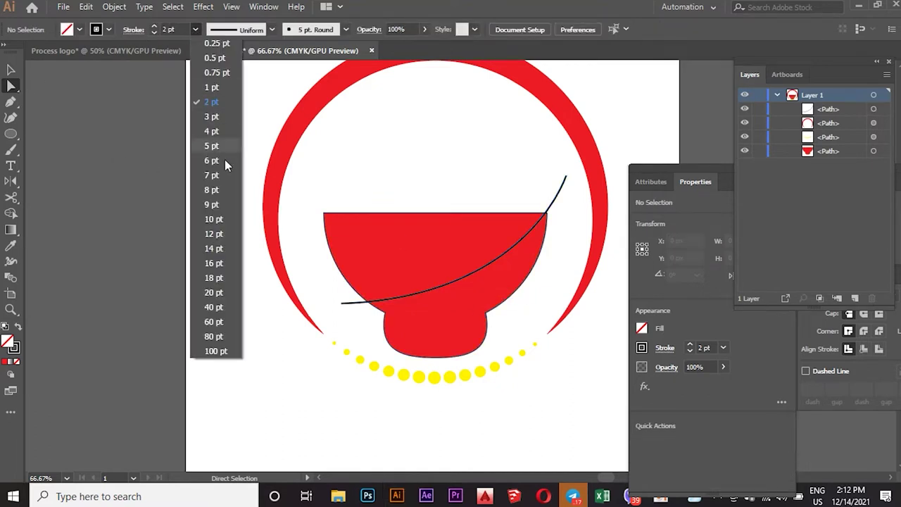
{"action": "left_click", "coordinate": [218, 293]}
{"action": "left_click", "coordinate": [378, 297]}
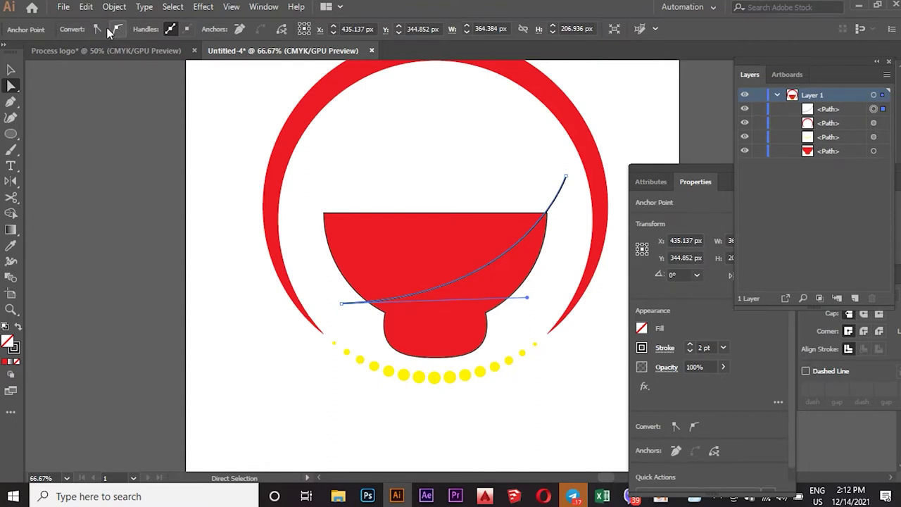
{"action": "left_click", "coordinate": [11, 70]}
{"action": "left_click", "coordinate": [437, 286]}
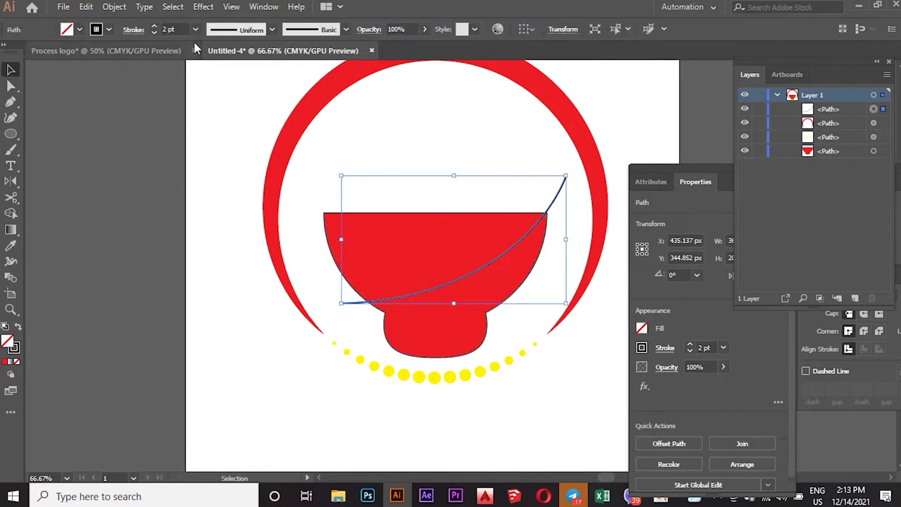
Give the curve a flipped tapered width profile, thick at left, at 40 pt.
{"action": "left_click", "coordinate": [195, 29]}
{"action": "left_click", "coordinate": [218, 294]}
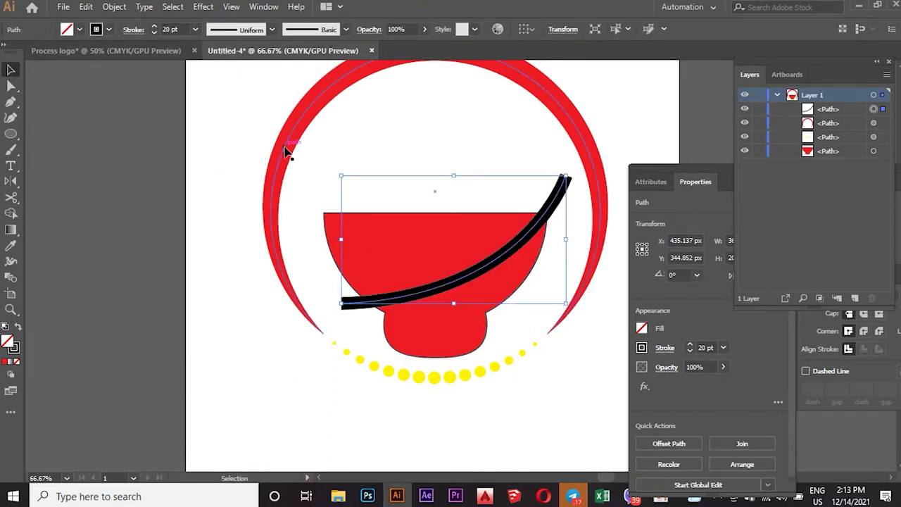
{"action": "left_click", "coordinate": [258, 28]}
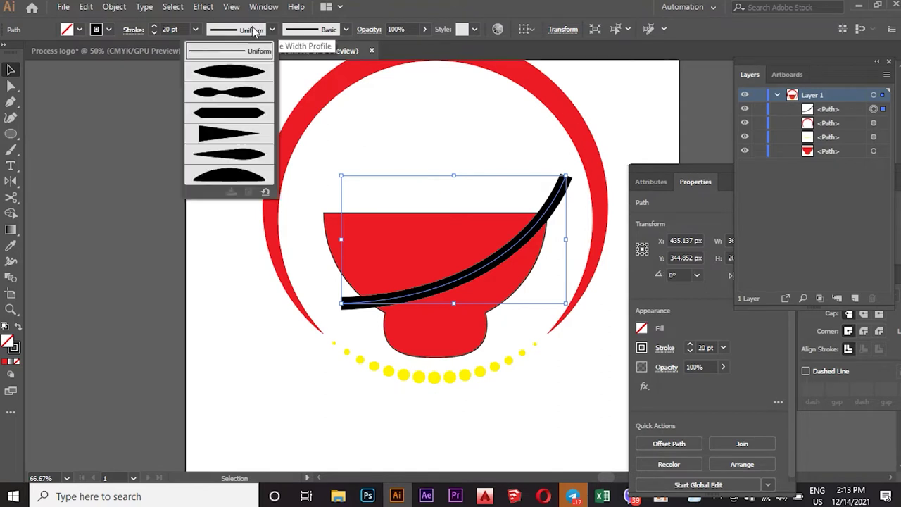
{"action": "left_click", "coordinate": [241, 135]}
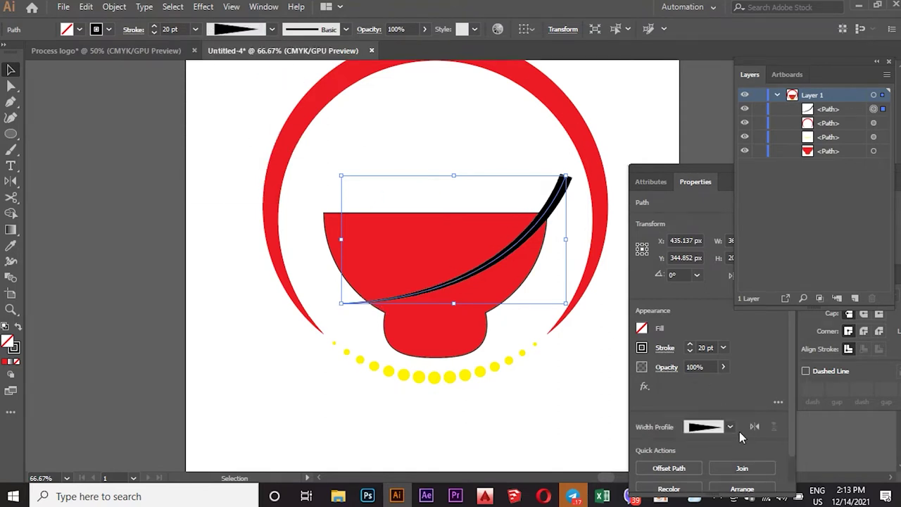
{"action": "left_click", "coordinate": [754, 427]}
{"action": "left_click", "coordinate": [197, 29]}
{"action": "left_click", "coordinate": [206, 307]}
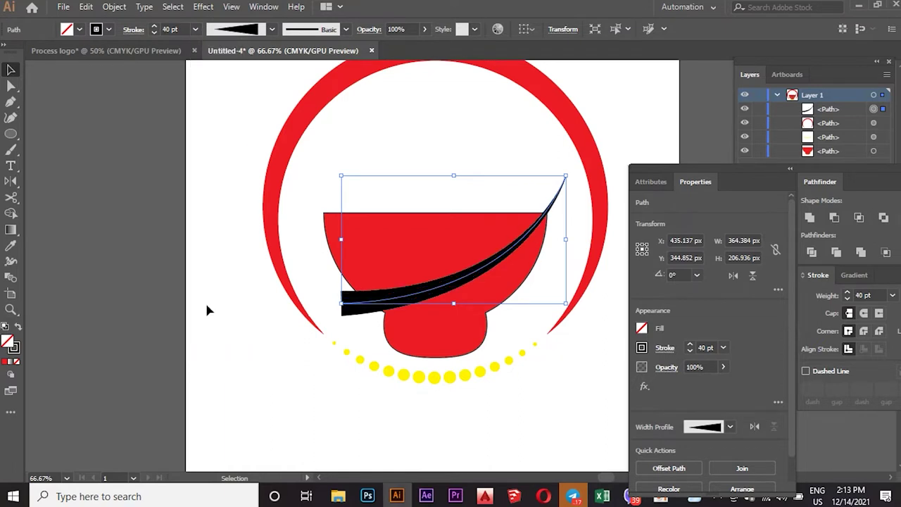
{"action": "left_click", "coordinate": [247, 211]}
Nudge the pestle down 1 px and adjust its left end and upper tip anchors.
{"action": "scroll", "coordinate": [563, 230], "scroll_direction": "up", "scroll_amount": 1}
{"action": "scroll", "coordinate": [557, 232], "scroll_direction": "up", "scroll_amount": 2}
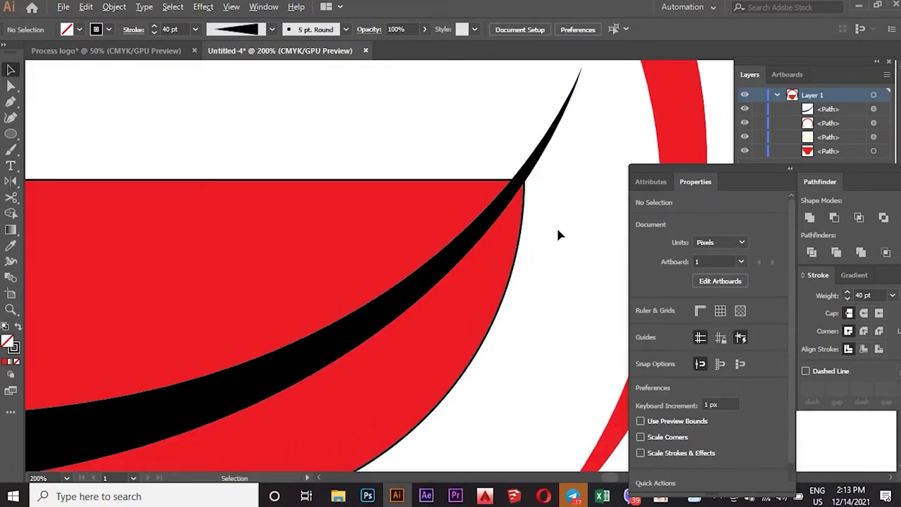
{"action": "left_click", "coordinate": [526, 182]}
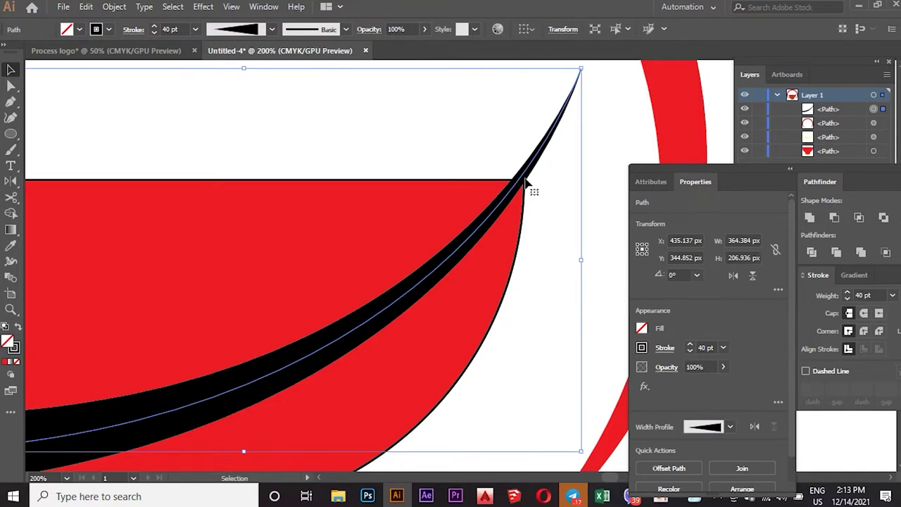
{"action": "key", "text": "Down"}
{"action": "scroll", "coordinate": [546, 161], "scroll_direction": "down", "scroll_amount": 3}
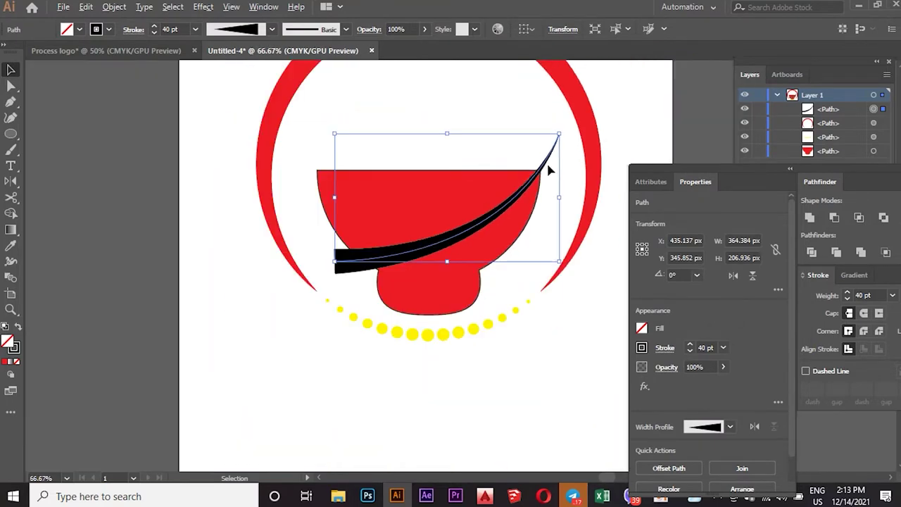
{"action": "scroll", "coordinate": [528, 221], "scroll_direction": "up", "scroll_amount": 1}
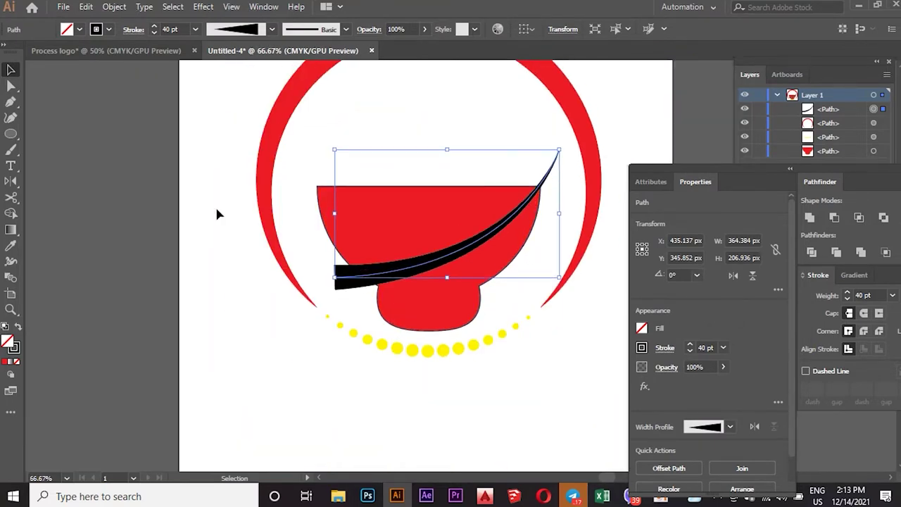
{"action": "key", "text": "a"}
{"action": "left_click", "coordinate": [287, 244]}
{"action": "left_click_drag", "start_coordinate": [335, 282], "coordinate": [334, 276]}
{"action": "left_click", "coordinate": [235, 269]}
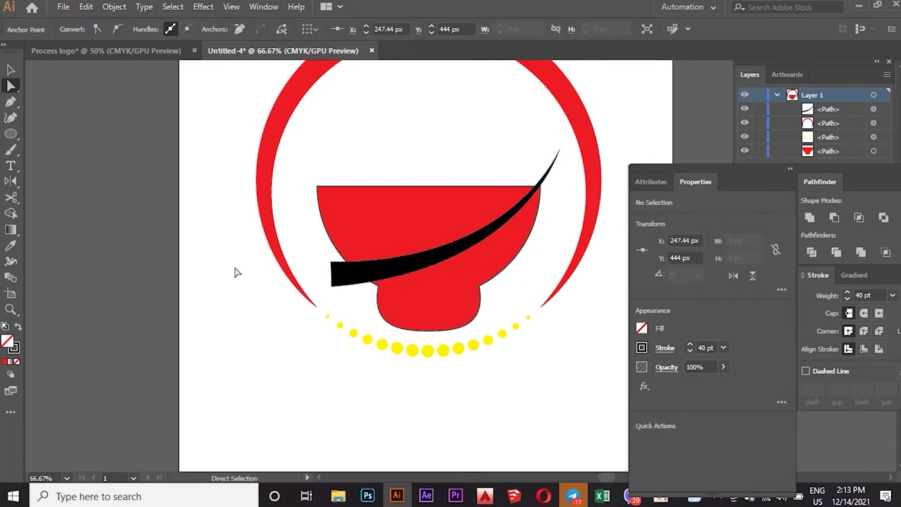
{"action": "left_click_drag", "start_coordinate": [559, 154], "coordinate": [559, 154]}
{"action": "left_click", "coordinate": [539, 145]}
Copy the pestle curve and Paste in Front.
{"action": "left_click", "coordinate": [461, 248]}
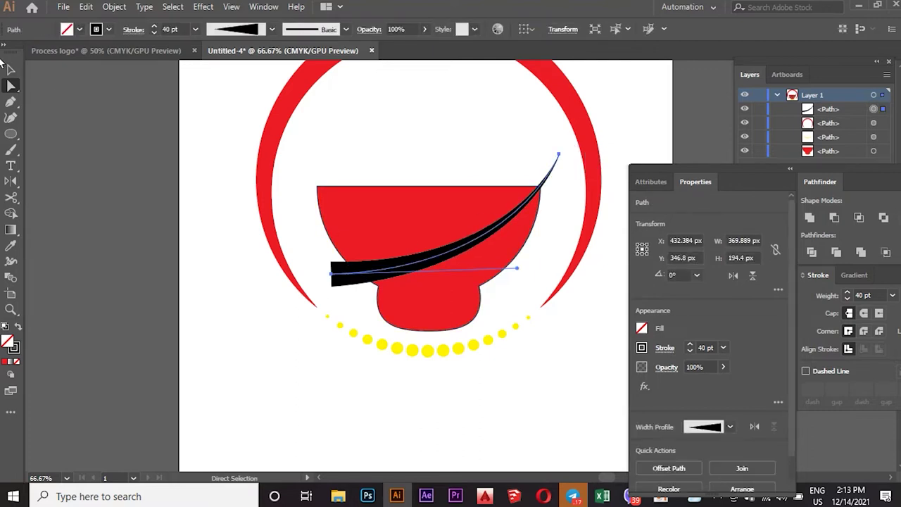
{"action": "left_click", "coordinate": [10, 69]}
{"action": "left_click", "coordinate": [86, 10]}
{"action": "left_click", "coordinate": [107, 71]}
{"action": "left_click", "coordinate": [86, 7]}
{"action": "left_click", "coordinate": [122, 100]}
Give the front copy a Uniform width profile and a 3 pt stroke weight.
{"action": "left_click", "coordinate": [258, 31]}
{"action": "left_click", "coordinate": [236, 58]}
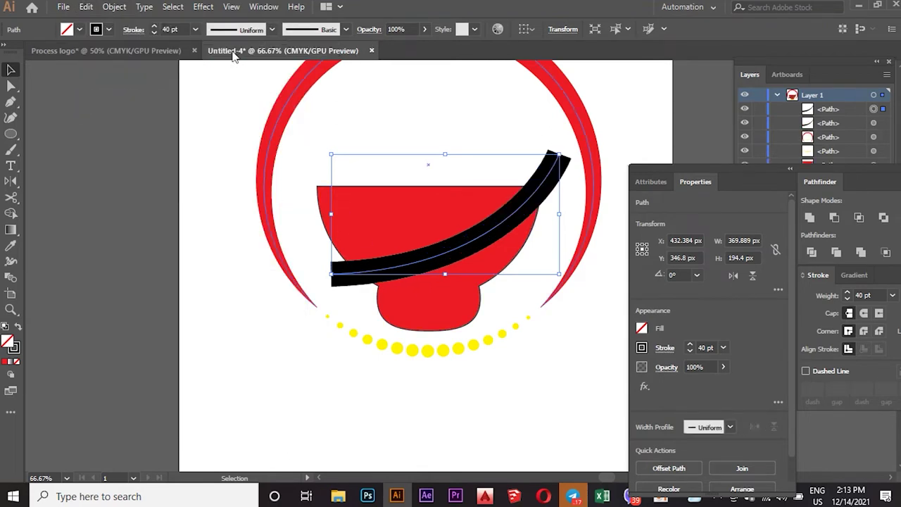
{"action": "left_click", "coordinate": [195, 29]}
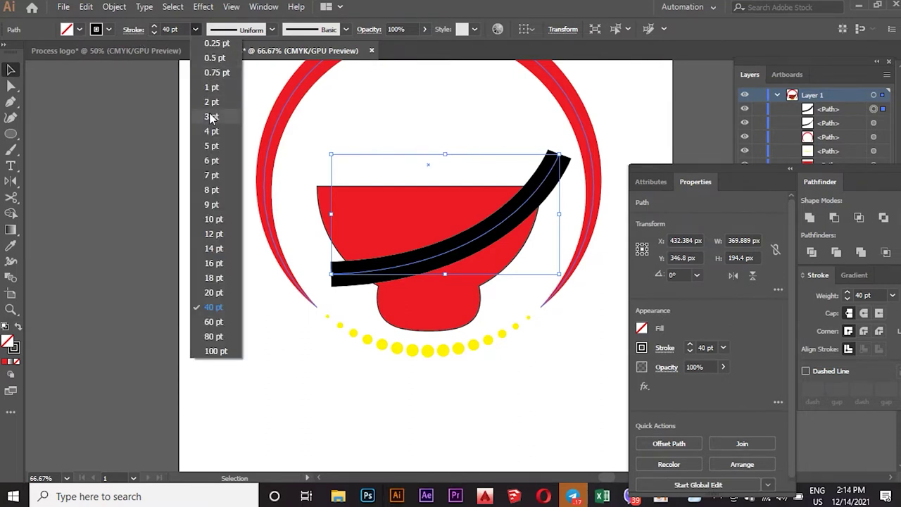
{"action": "left_click", "coordinate": [210, 116]}
{"action": "left_click", "coordinate": [209, 117]}
Select the front copy and colour its stroke yellow from the stroke swatches.
{"action": "left_click", "coordinate": [109, 31]}
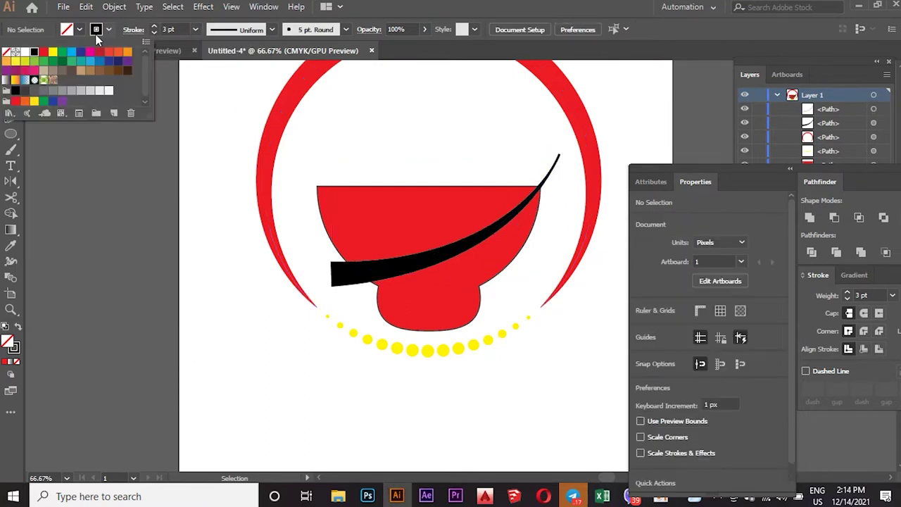
{"action": "left_click", "coordinate": [53, 51]}
{"action": "left_click", "coordinate": [874, 110]}
{"action": "left_click", "coordinate": [873, 110]}
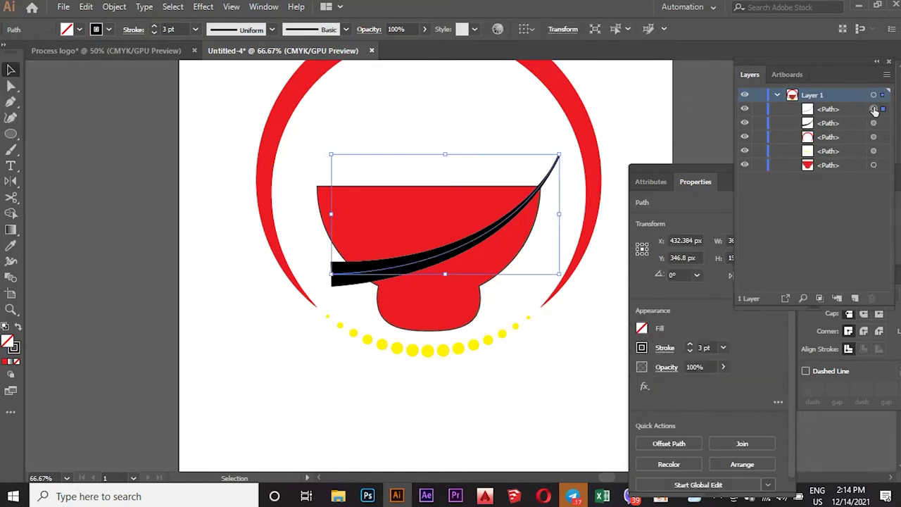
{"action": "left_click", "coordinate": [110, 29]}
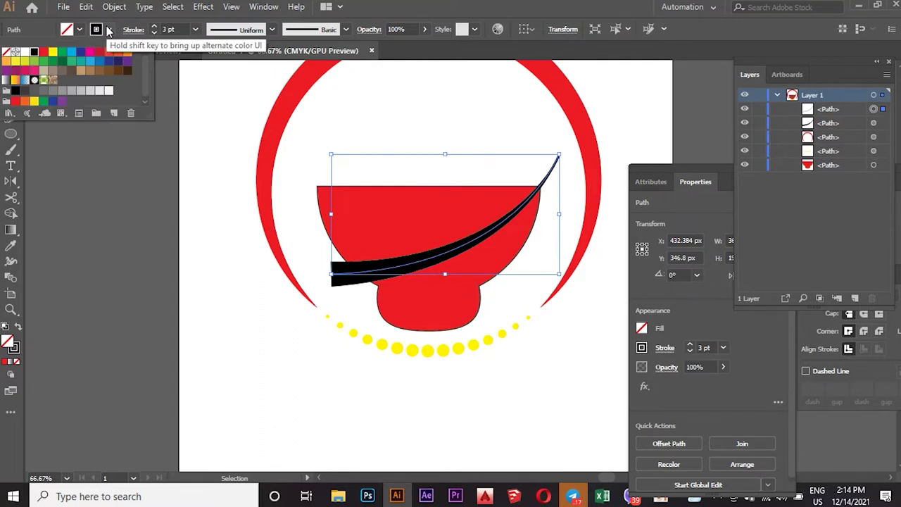
{"action": "left_click", "coordinate": [34, 101]}
{"action": "left_click", "coordinate": [227, 135]}
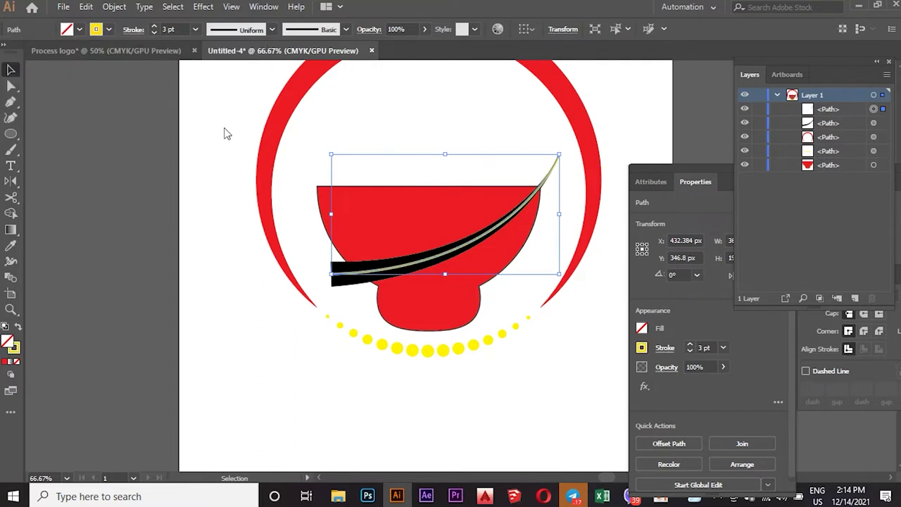
{"action": "left_click", "coordinate": [227, 134]}
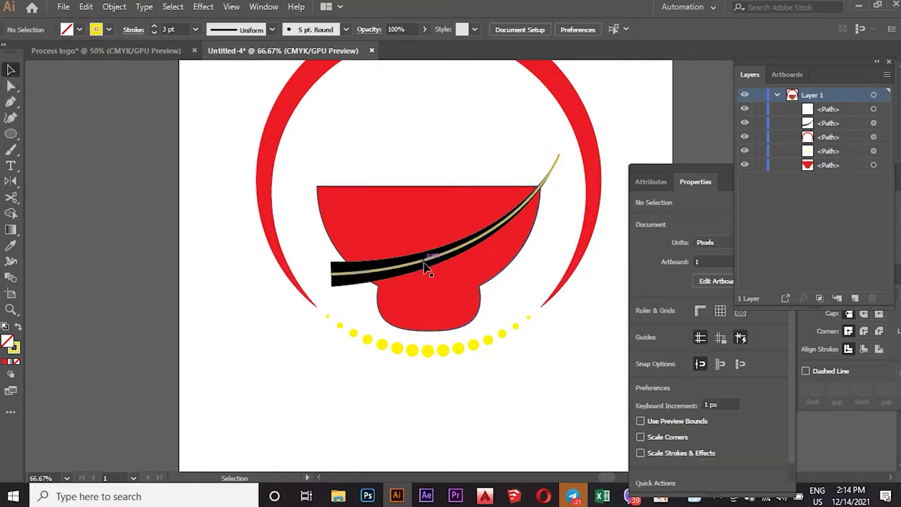
Start a Pen path from the yellow line's top, then undo the stray path.
{"action": "scroll", "coordinate": [586, 204], "scroll_direction": "up", "scroll_amount": 2}
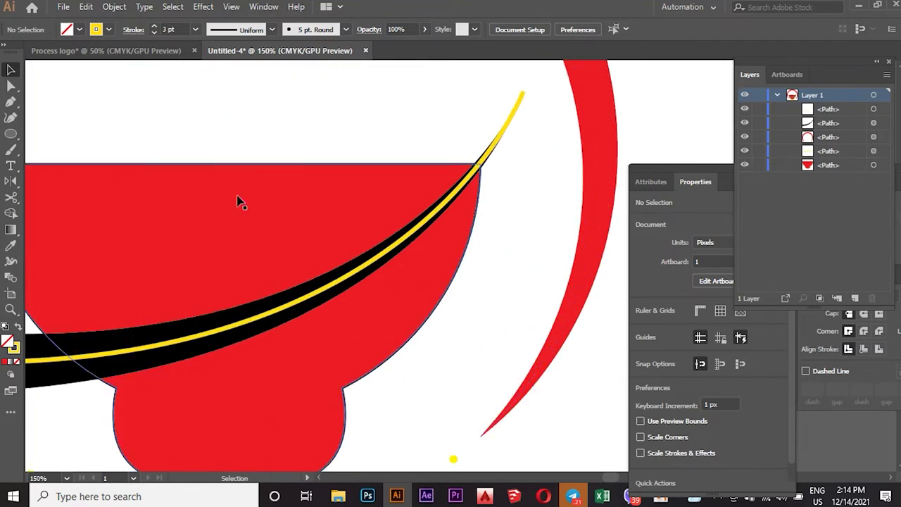
{"action": "left_click", "coordinate": [11, 105]}
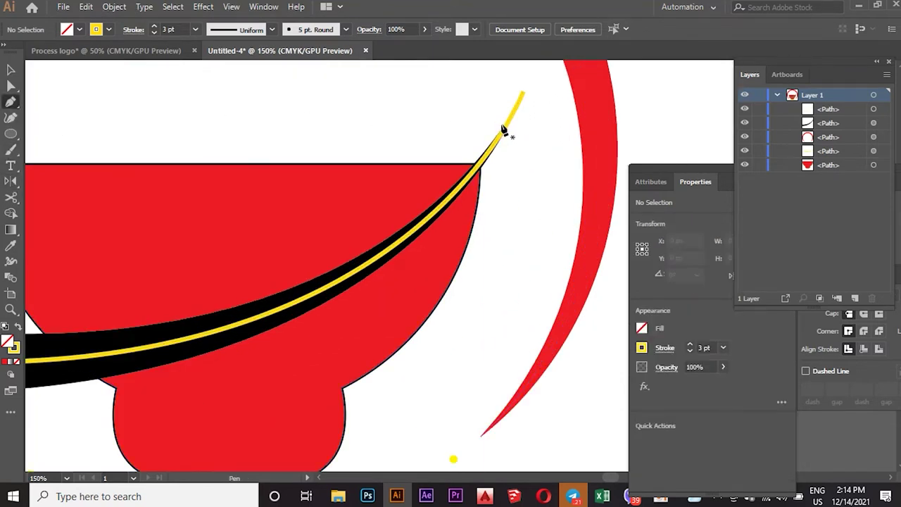
{"action": "left_click_drag", "start_coordinate": [501, 126], "coordinate": [485, 198]}
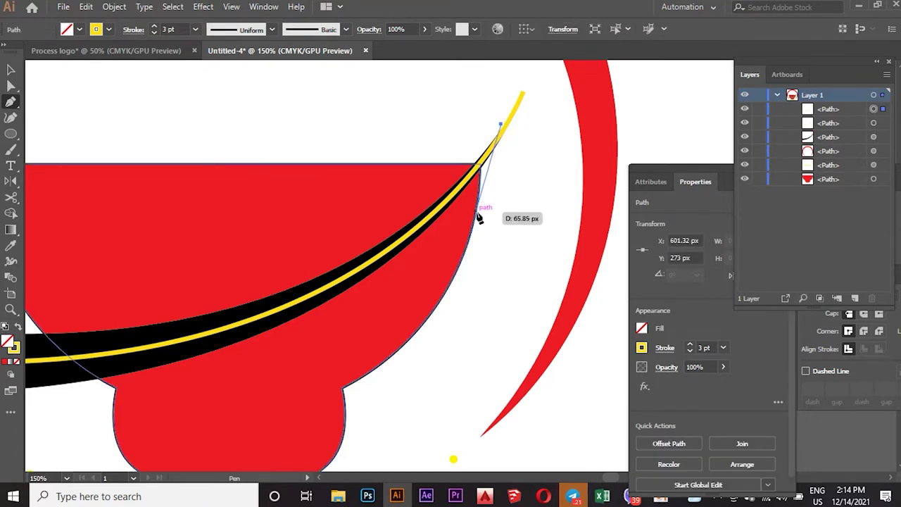
{"action": "mouse_move", "coordinate": [475, 211]}
{"action": "left_mouse_down"}
{"action": "mouse_move", "coordinate": [465, 228]}
{"action": "mouse_move", "coordinate": [482, 171]}
{"action": "left_mouse_up"}
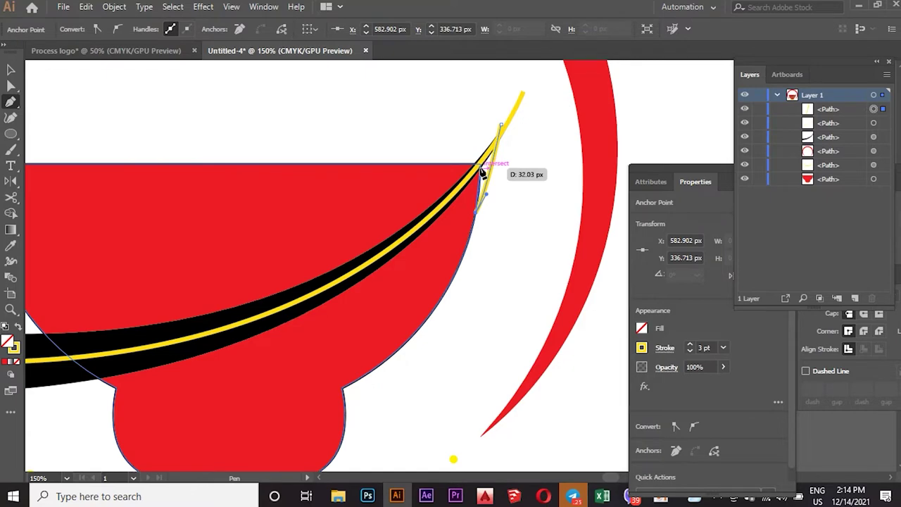
{"action": "scroll", "coordinate": [482, 172], "scroll_direction": "up", "scroll_amount": 3}
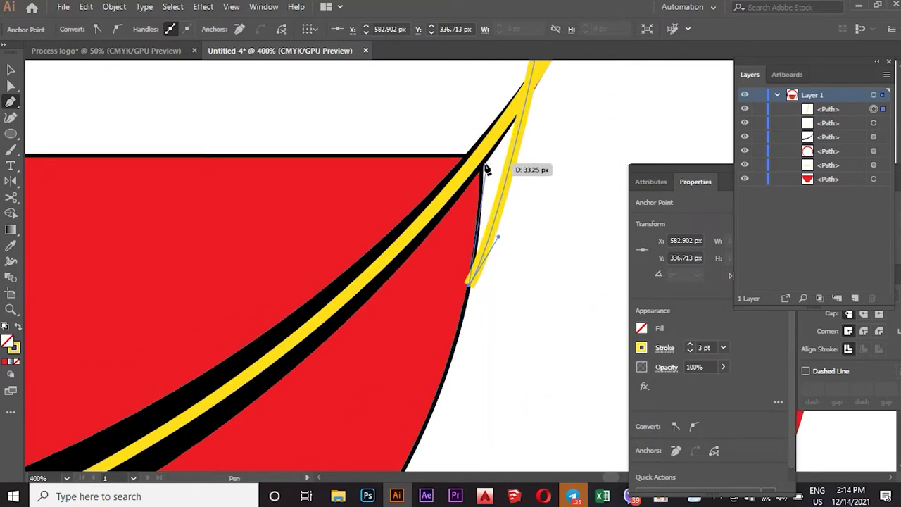
{"action": "left_click_drag", "start_coordinate": [484, 169], "coordinate": [483, 169]}
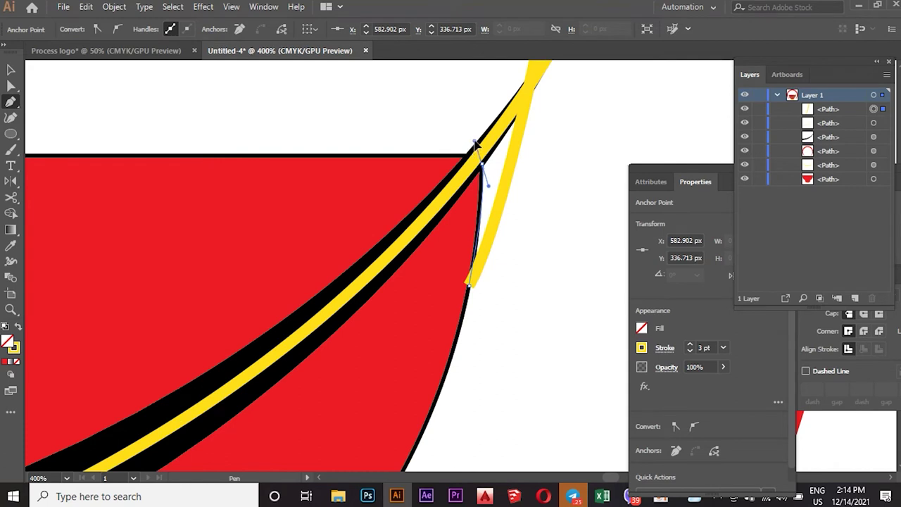
{"action": "left_click_drag", "start_coordinate": [476, 143], "coordinate": [505, 136]}
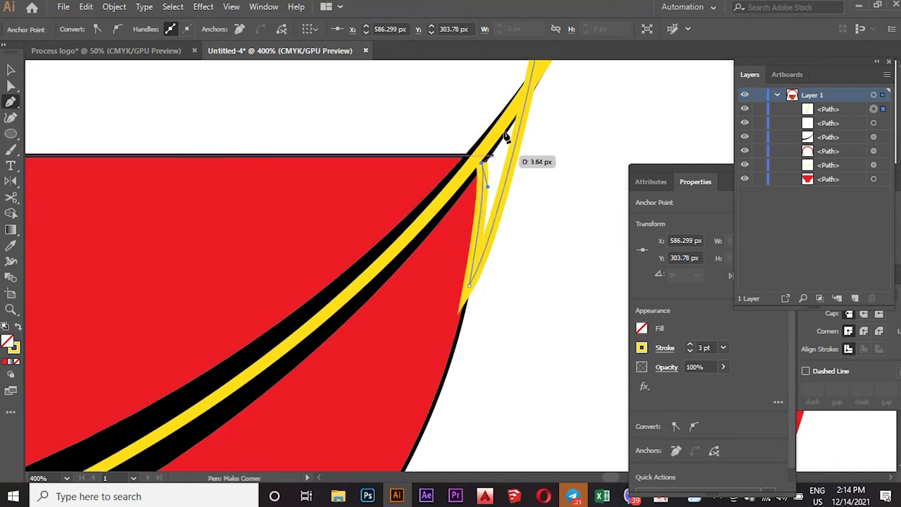
{"action": "scroll", "coordinate": [523, 113], "scroll_direction": "up", "scroll_amount": 2}
{"action": "left_click_drag", "start_coordinate": [505, 136], "coordinate": [539, 136]}
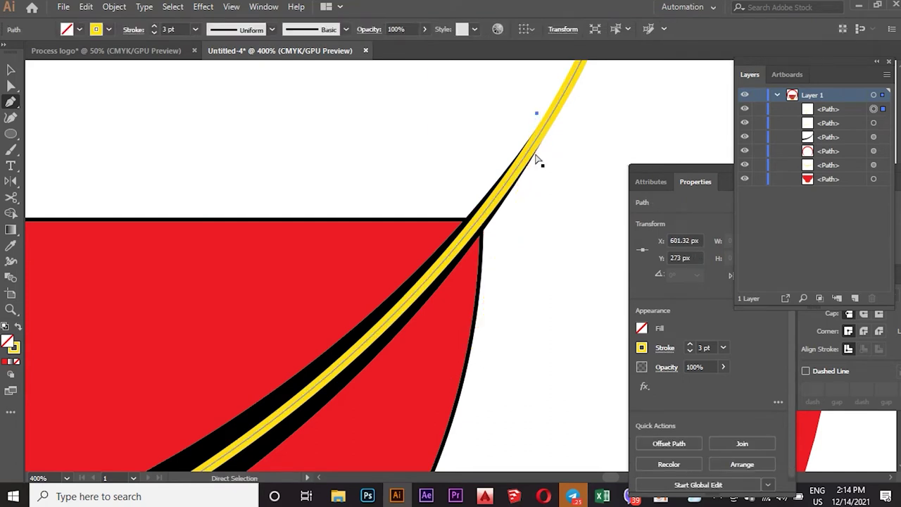
{"action": "key", "text": "ctrl+z"}
{"action": "scroll", "coordinate": [541, 153], "scroll_direction": "down", "scroll_amount": 1}
Thin the yellow line's stroke to 1 pt.
{"action": "left_click", "coordinate": [11, 69]}
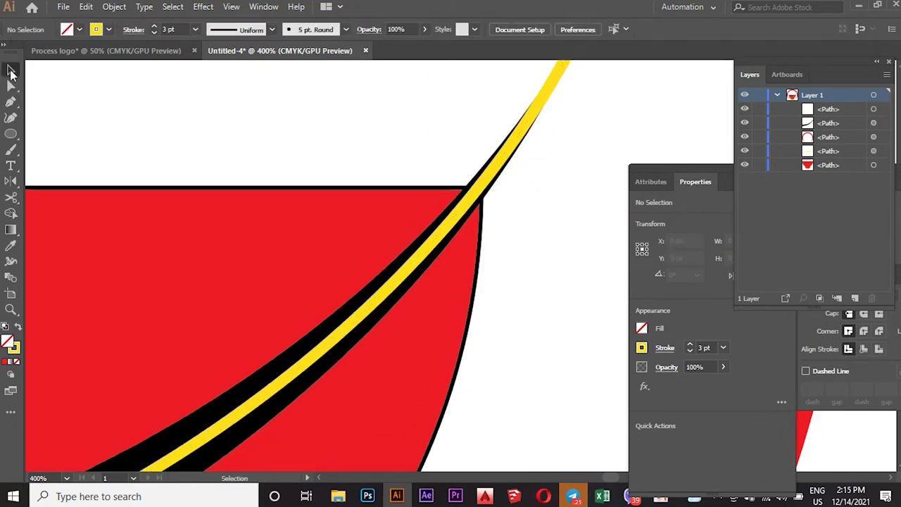
{"action": "left_click", "coordinate": [462, 206]}
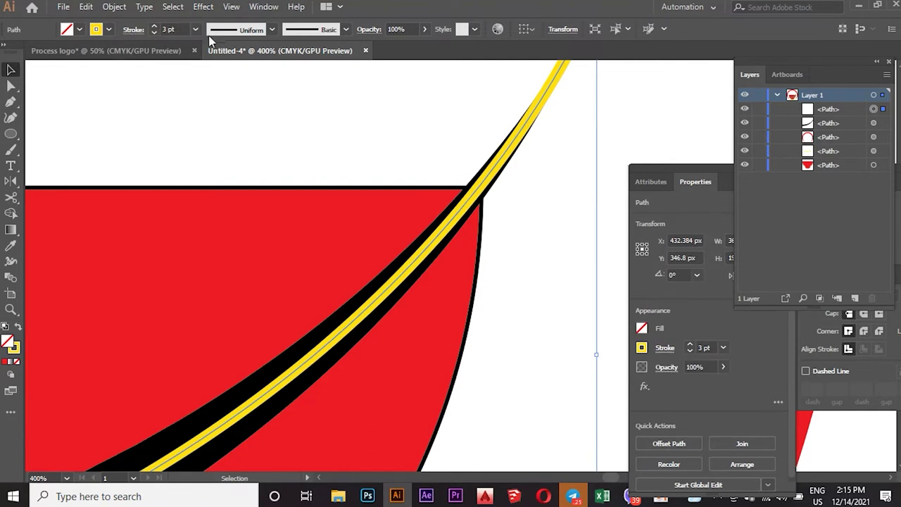
{"action": "left_click", "coordinate": [196, 30]}
{"action": "left_click", "coordinate": [214, 88]}
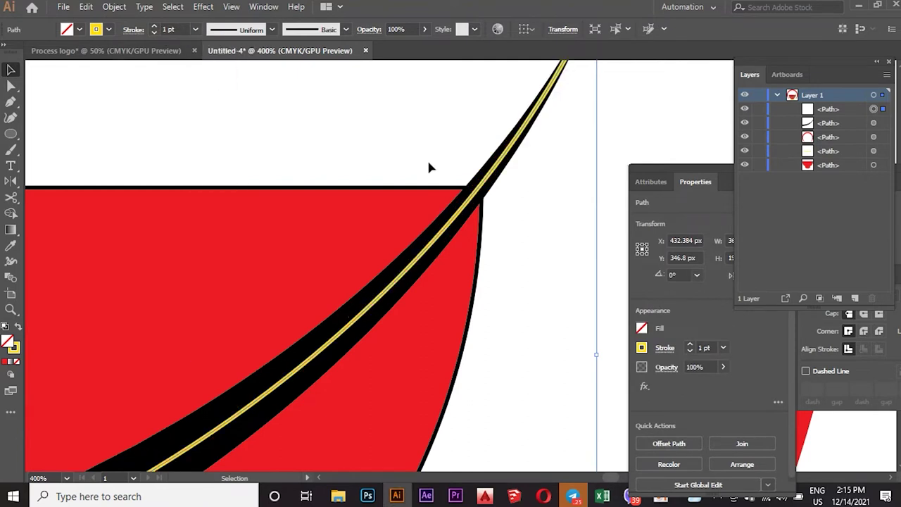
{"action": "left_click", "coordinate": [484, 145]}
Draw a closed curved sliver from the band's upper tip down the bowl's right edge and back.
{"action": "left_click", "coordinate": [11, 102]}
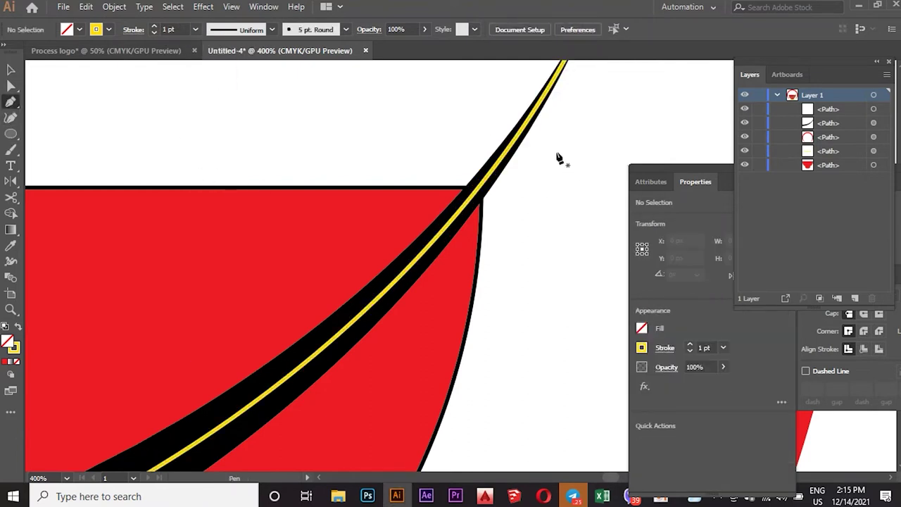
{"action": "left_click", "coordinate": [539, 118]}
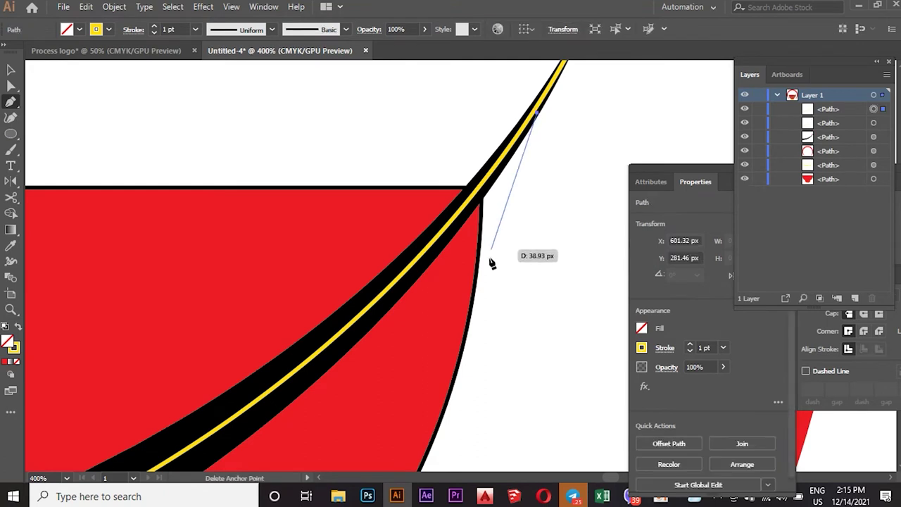
{"action": "left_click", "coordinate": [477, 282]}
{"action": "left_click_drag", "start_coordinate": [470, 297], "coordinate": [451, 335]}
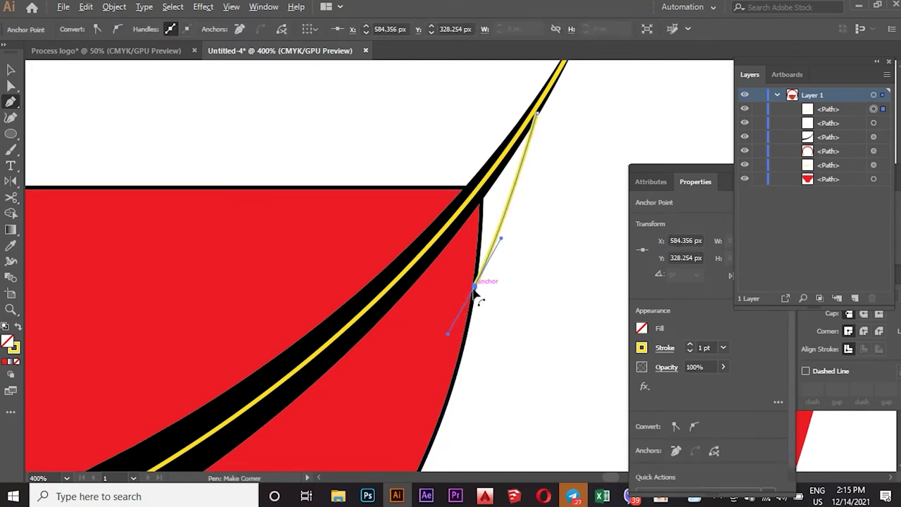
{"action": "left_click", "coordinate": [482, 200]}
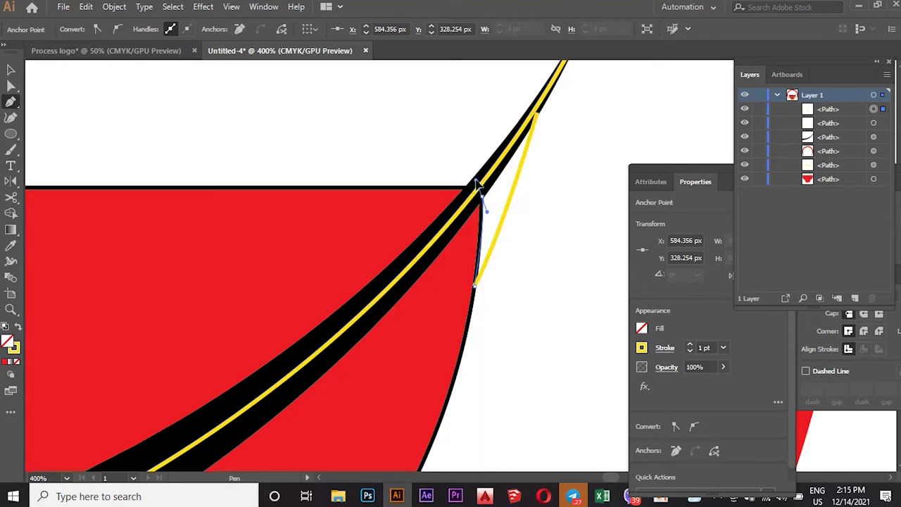
{"action": "left_click", "coordinate": [479, 187]}
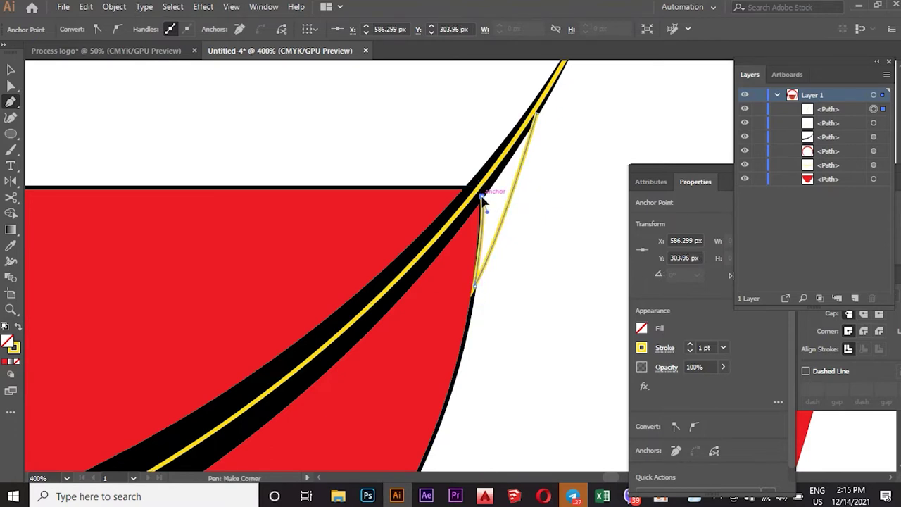
{"action": "left_click", "coordinate": [539, 116]}
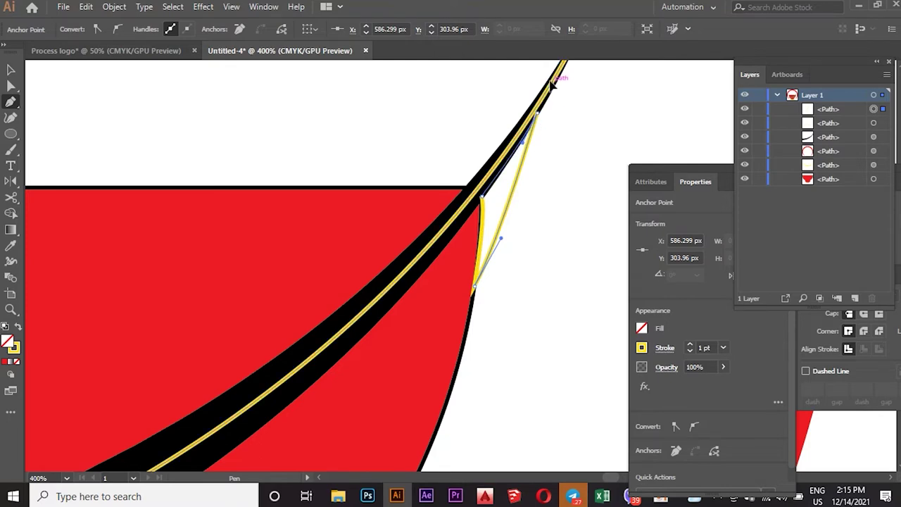
Select the sliver with the bowl and band, and Shape Builder-merge the sliver into the red bowl.
{"action": "key", "text": "v"}
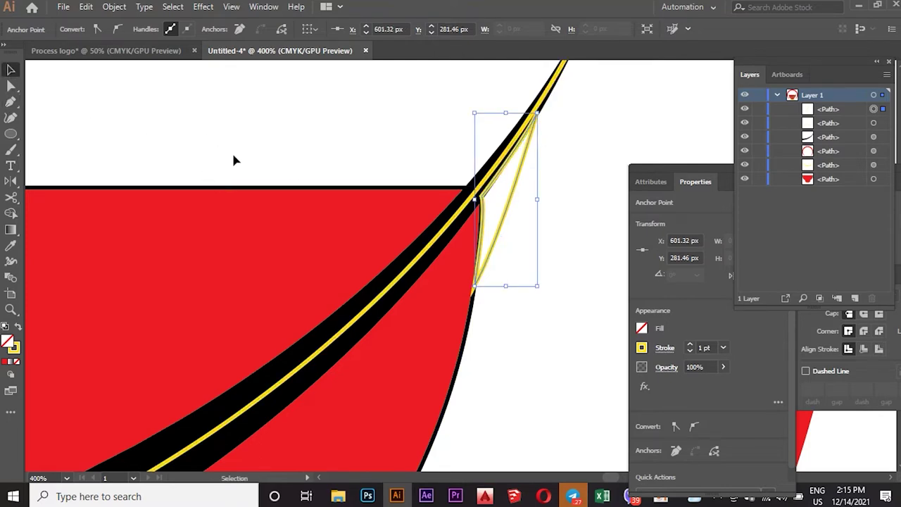
{"action": "key", "text": "ctrl+0"}
{"action": "key", "text": "ctrl+plus"}
{"action": "key", "text": "ctrl+plus"}
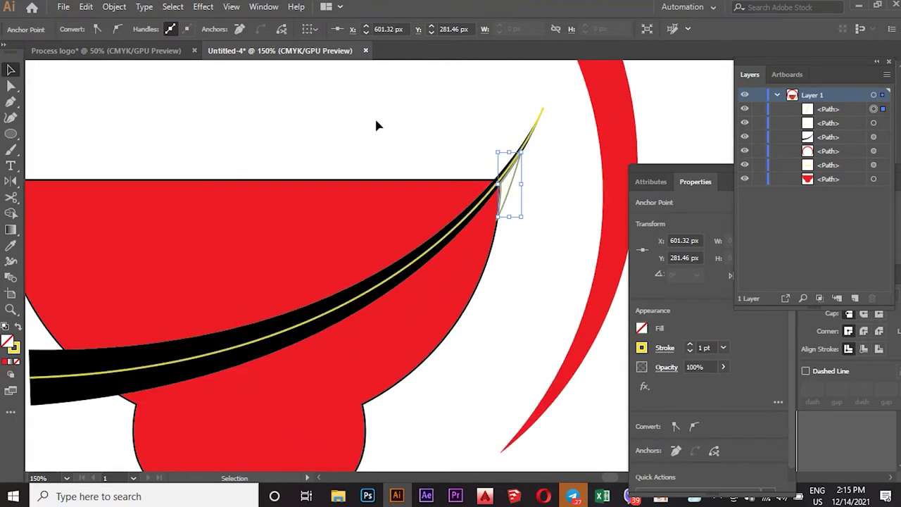
{"action": "left_click", "coordinate": [464, 229], "text": "shift"}
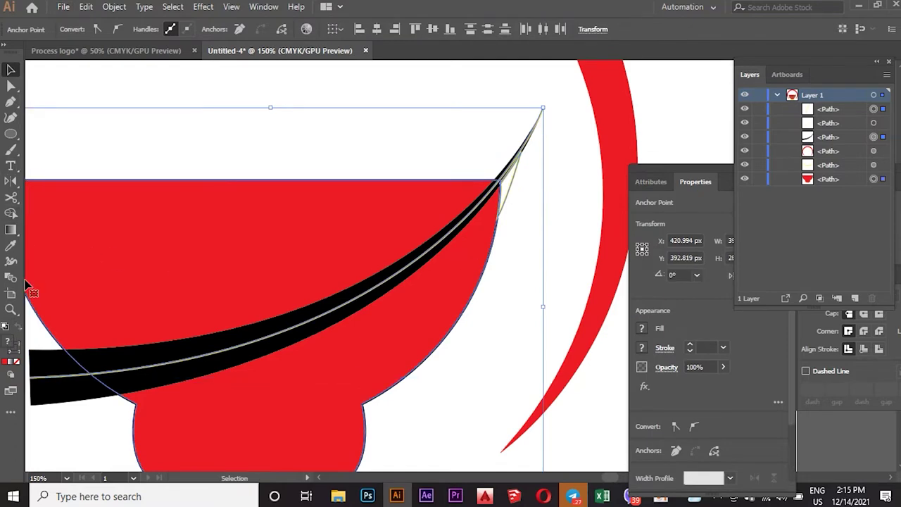
{"action": "left_click", "coordinate": [11, 213]}
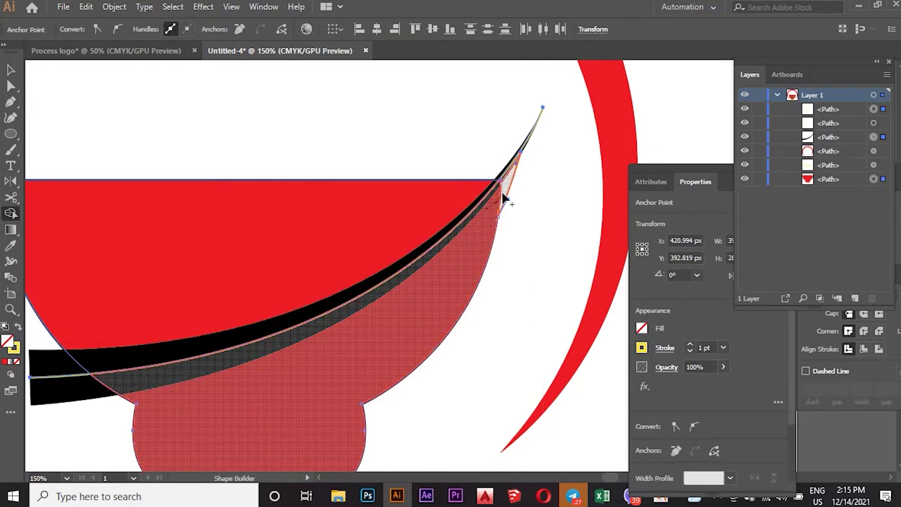
{"action": "left_click", "coordinate": [504, 195]}
{"action": "left_click", "coordinate": [503, 186]}
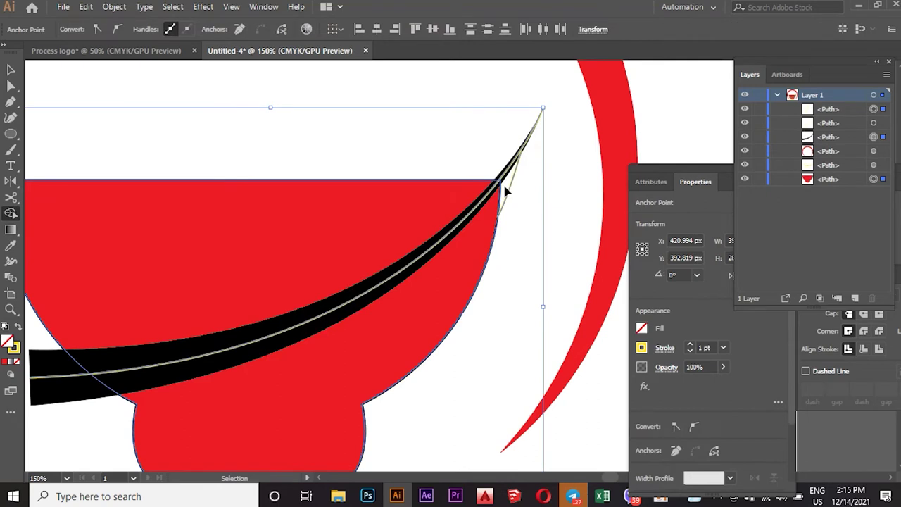
{"action": "scroll", "coordinate": [526, 176], "scroll_direction": "down", "scroll_amount": 3}
{"action": "scroll", "coordinate": [526, 179], "scroll_direction": "up", "scroll_amount": 1}
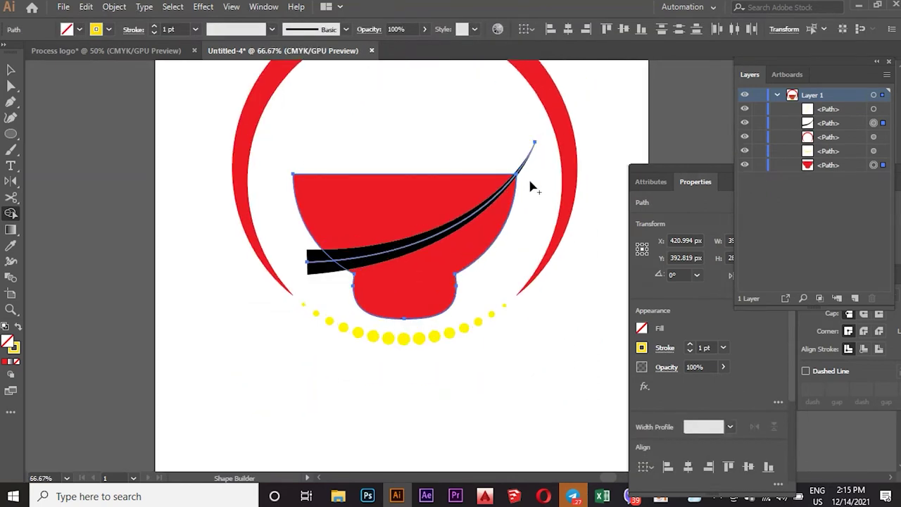
{"action": "key", "text": "v"}
{"action": "left_click", "coordinate": [387, 131]}
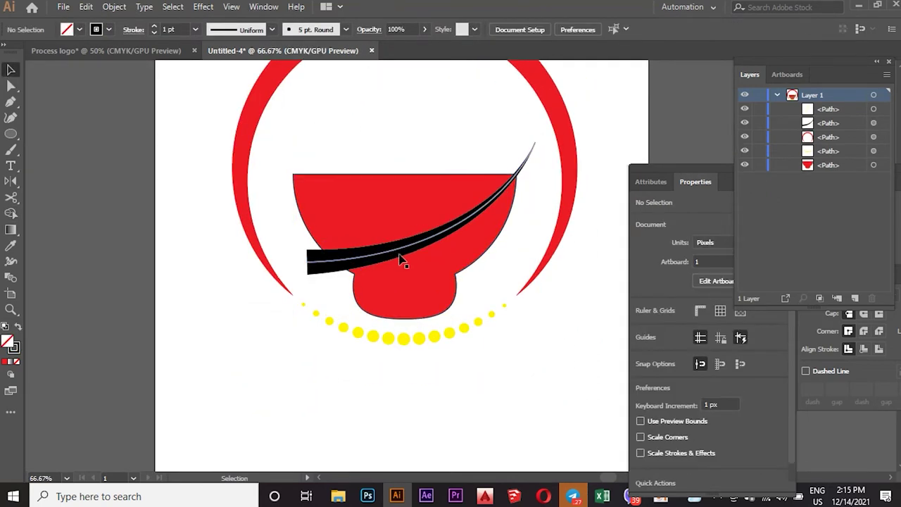
Paste a copy of the black band in front and colour its stroke blue.
{"action": "left_click", "coordinate": [403, 260]}
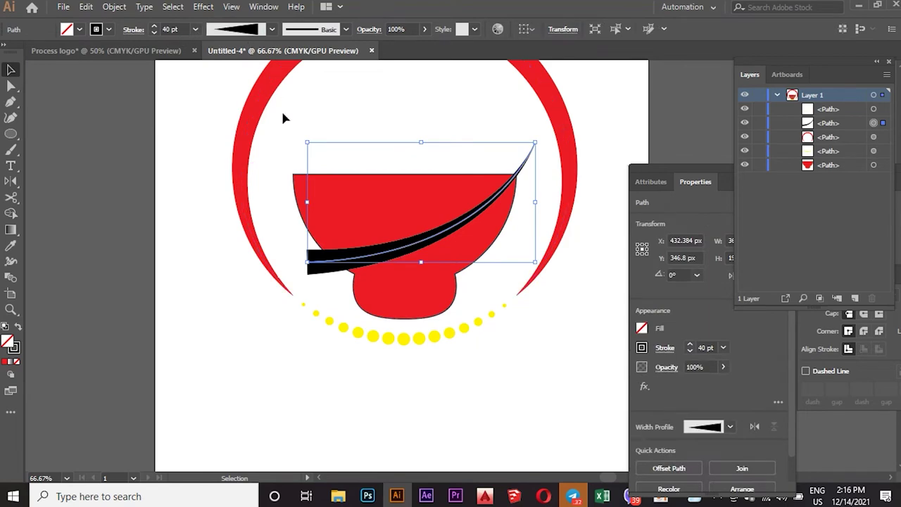
{"action": "left_click", "coordinate": [85, 7]}
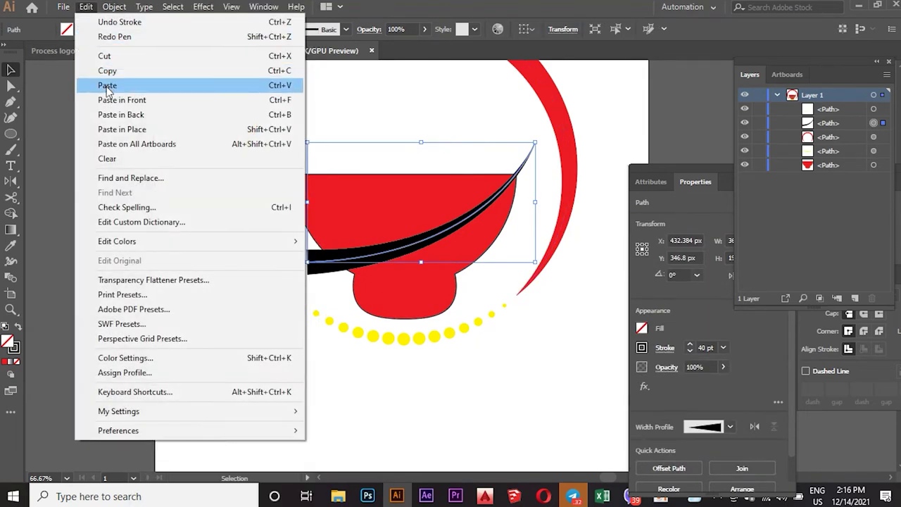
{"action": "left_click", "coordinate": [107, 71]}
{"action": "left_click", "coordinate": [86, 6]}
{"action": "left_click", "coordinate": [122, 100]}
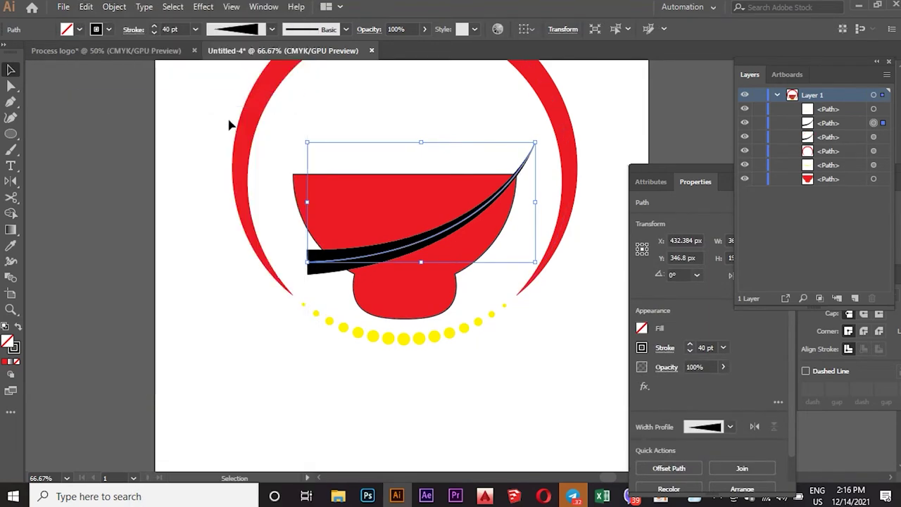
{"action": "left_click", "coordinate": [109, 28]}
{"action": "left_click", "coordinate": [71, 52]}
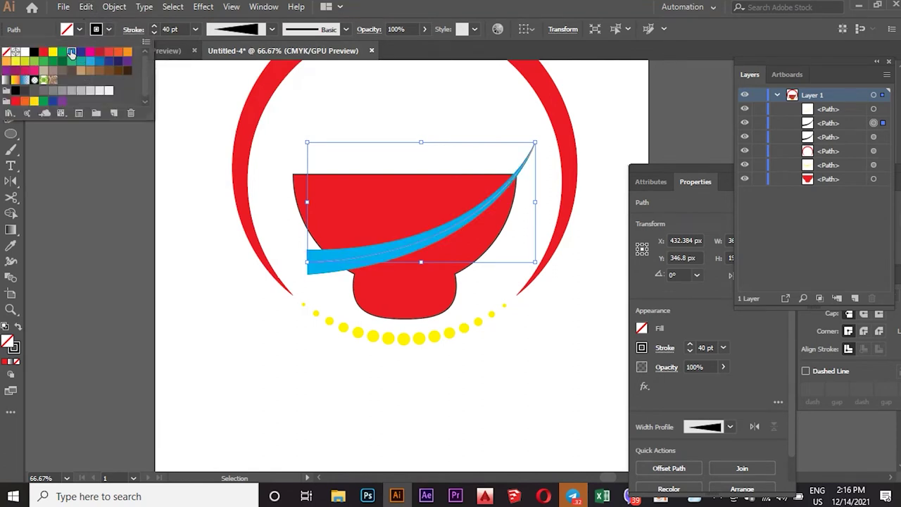
Expand the blue band's appearance and Pathfinder-Divide the red bowl along it.
{"action": "left_click", "coordinate": [114, 7]}
{"action": "left_click", "coordinate": [204, 161]}
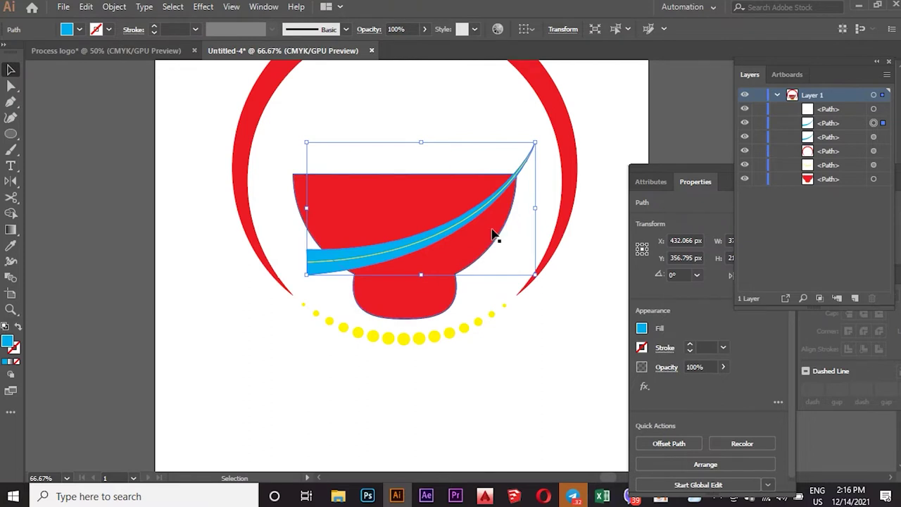
{"action": "left_click", "coordinate": [425, 202], "text": "shift"}
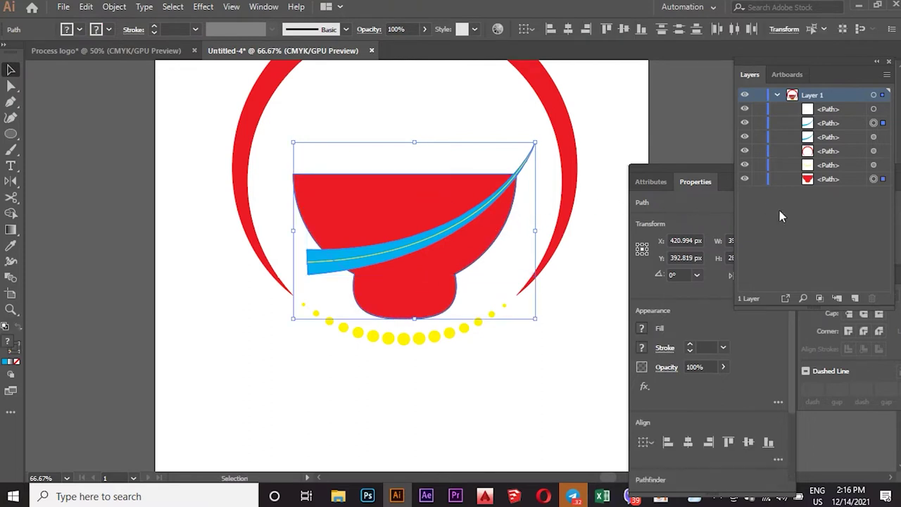
{"action": "left_click_drag", "start_coordinate": [697, 175], "coordinate": [699, 171]}
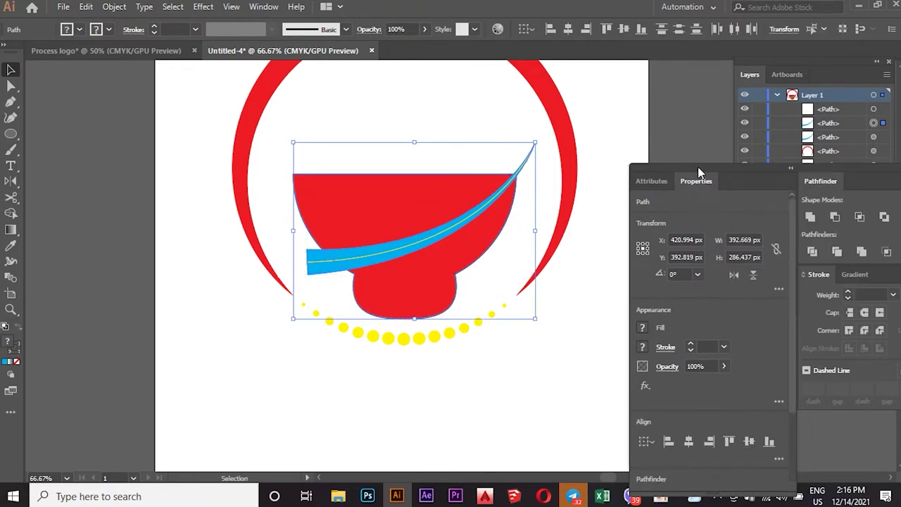
{"action": "left_click", "coordinate": [835, 217]}
{"action": "left_click", "coordinate": [431, 134]}
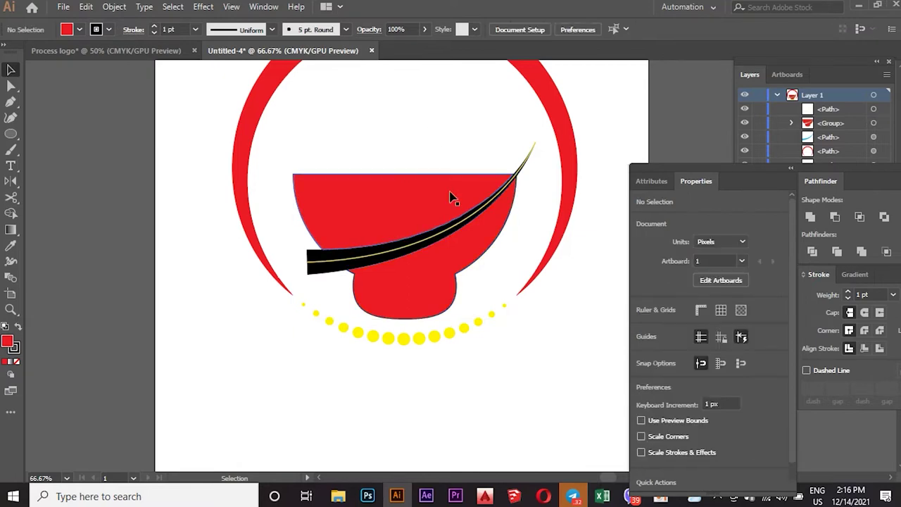
{"action": "scroll", "coordinate": [479, 225], "scroll_direction": "up", "scroll_amount": 1}
{"action": "scroll", "coordinate": [553, 252], "scroll_direction": "up", "scroll_amount": 1}
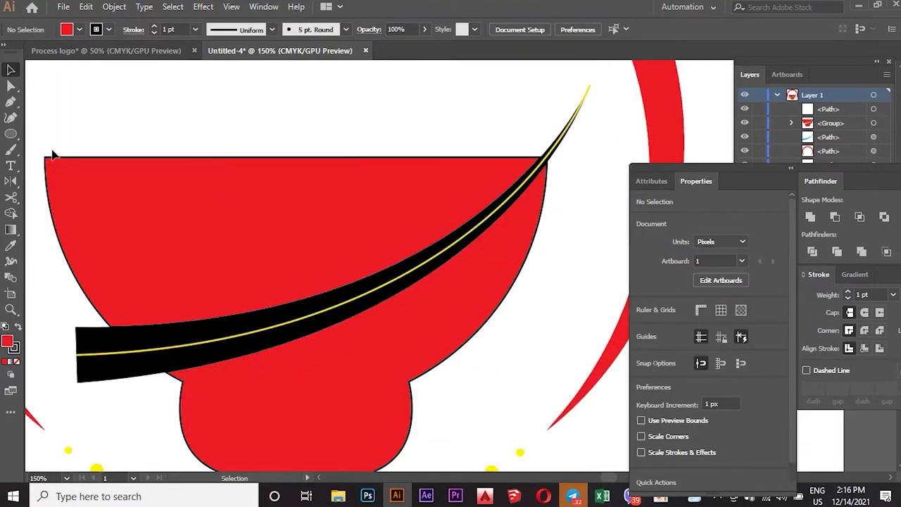
Draw a closed Pen wedge from the band's upper tip to the bowl's right edge and back.
{"action": "left_click", "coordinate": [12, 103]}
{"action": "scroll", "coordinate": [533, 180], "scroll_direction": "up", "scroll_amount": 2}
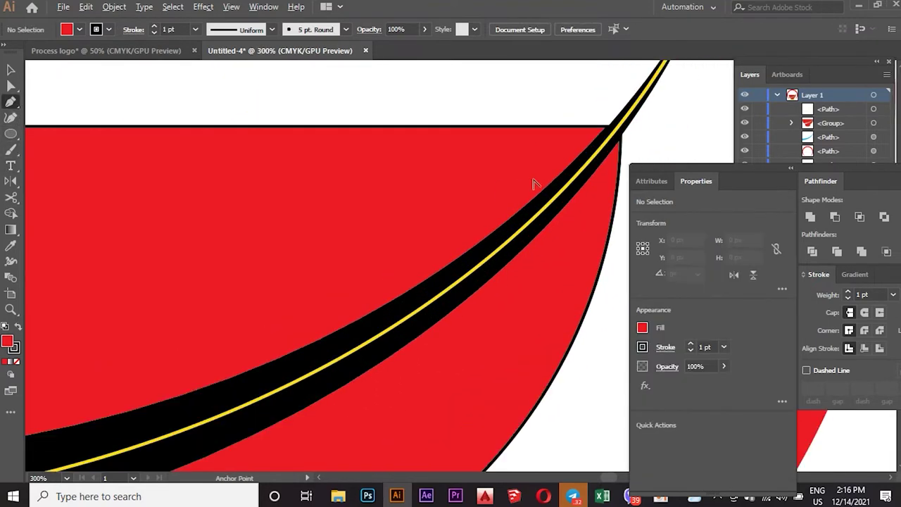
{"action": "scroll", "coordinate": [281, 242], "scroll_direction": "down", "scroll_amount": 3}
{"action": "scroll", "coordinate": [369, 207], "scroll_direction": "up", "scroll_amount": 2}
{"action": "scroll", "coordinate": [370, 207], "scroll_direction": "up", "scroll_amount": 3}
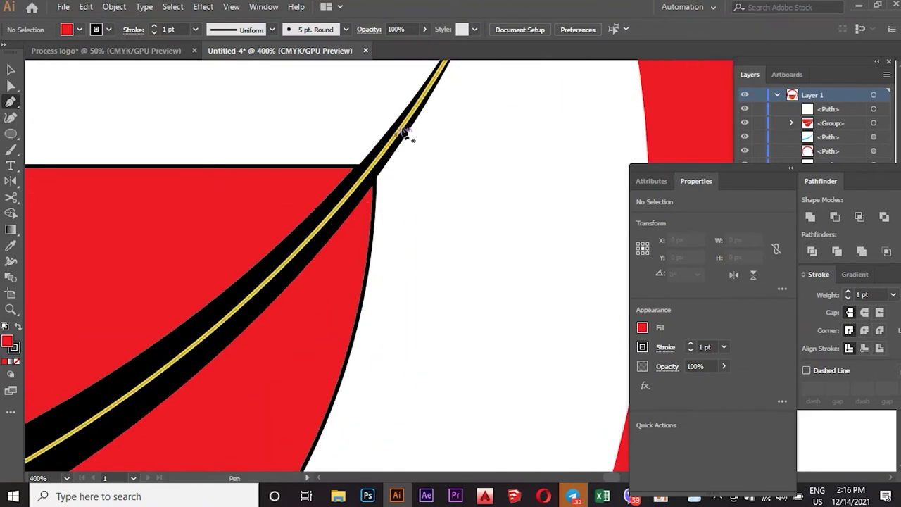
{"action": "left_click", "coordinate": [434, 87]}
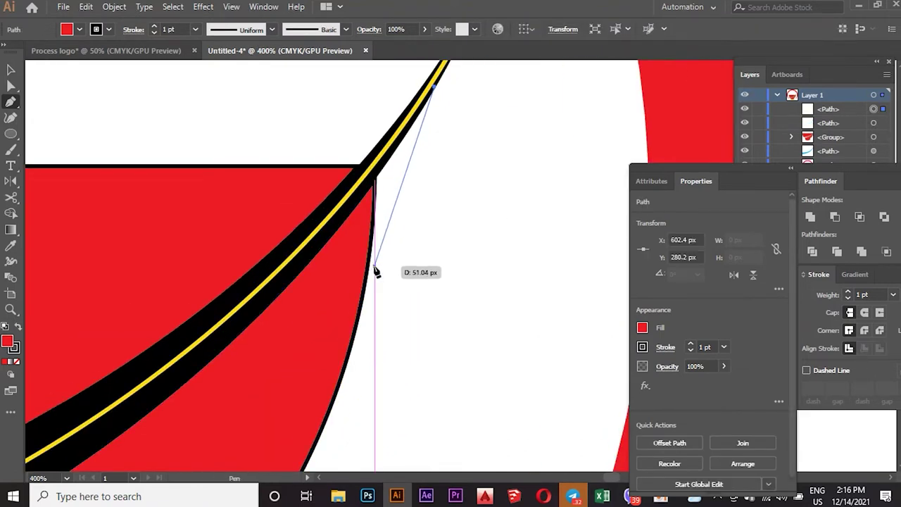
{"action": "left_click_drag", "start_coordinate": [366, 282], "coordinate": [345, 310]}
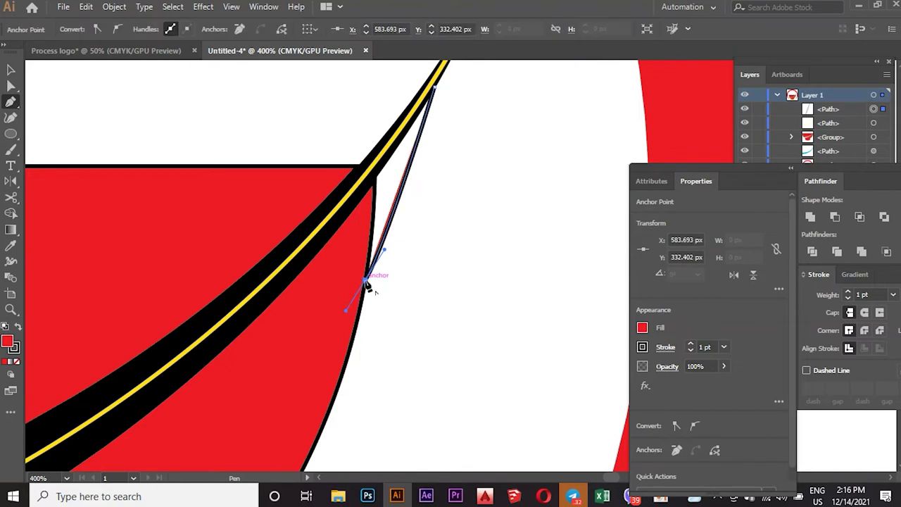
{"action": "left_click", "coordinate": [366, 281]}
{"action": "left_click", "coordinate": [375, 176]}
{"action": "mouse_move", "coordinate": [377, 153]}
{"action": "left_mouse_down"}
{"action": "mouse_move", "coordinate": [366, 150]}
{"action": "mouse_move", "coordinate": [369, 133]}
{"action": "left_mouse_up"}
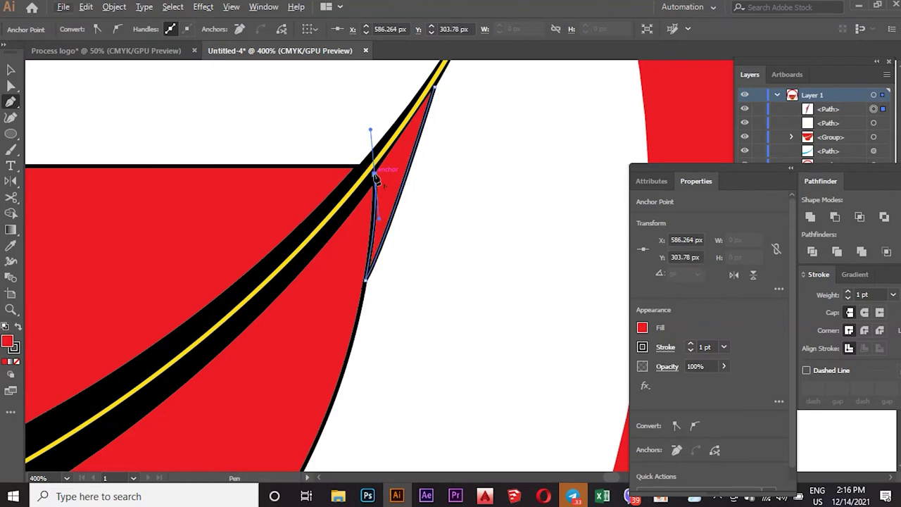
{"action": "left_click_drag", "start_coordinate": [375, 176], "coordinate": [438, 79]}
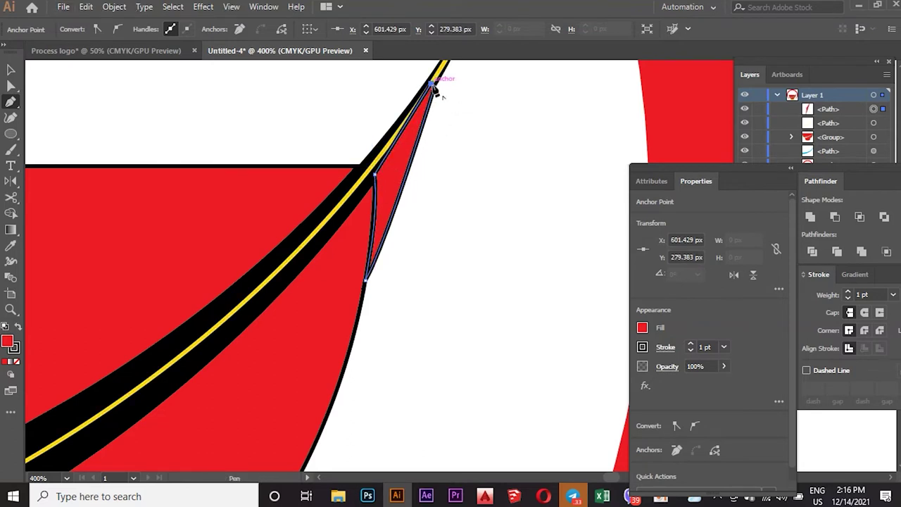
Return to the Selection tool and select the bowl group.
{"action": "scroll", "coordinate": [442, 111], "scroll_direction": "down", "scroll_amount": 3}
{"action": "scroll", "coordinate": [442, 111], "scroll_direction": "down", "scroll_amount": 2}
{"action": "left_click", "coordinate": [11, 69]}
{"action": "scroll", "coordinate": [399, 173], "scroll_direction": "up", "scroll_amount": 2}
{"action": "left_click", "coordinate": [330, 118]}
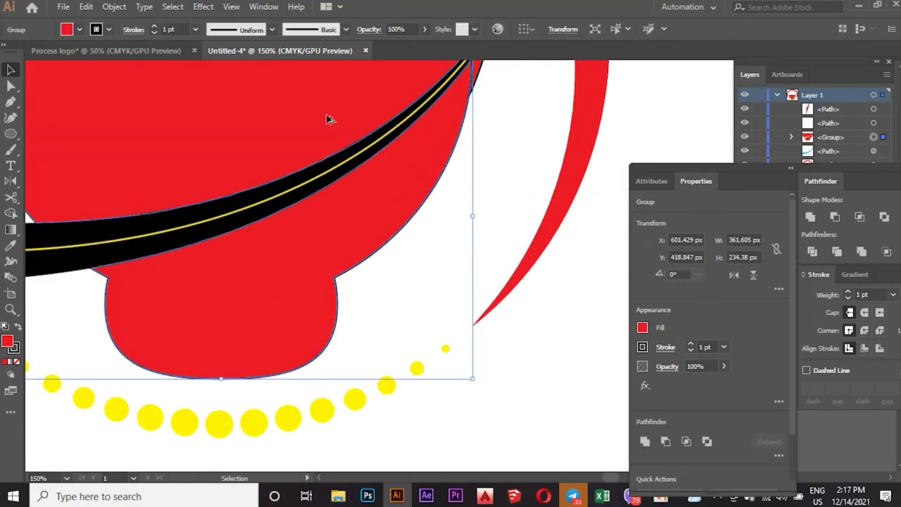
Try selecting the thin tip path at the bowl's corner, then clear the selection.
{"action": "scroll", "coordinate": [367, 164], "scroll_direction": "down", "scroll_amount": 2}
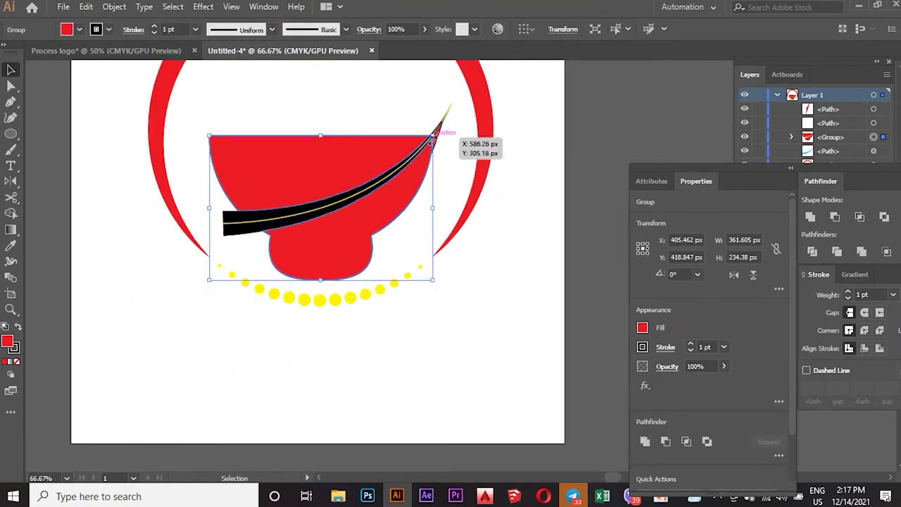
{"action": "left_click", "coordinate": [452, 153]}
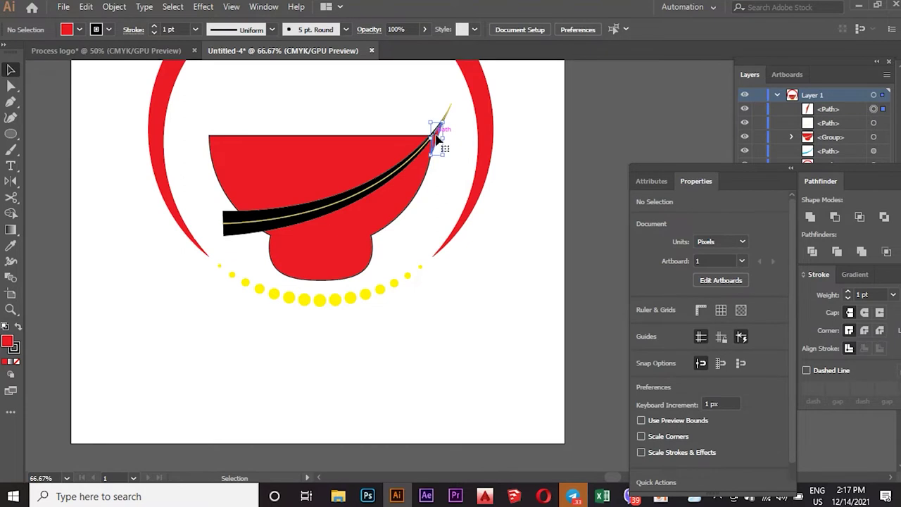
{"action": "left_click", "coordinate": [436, 131]}
{"action": "left_click", "coordinate": [380, 190], "text": "shift"}
{"action": "left_click", "coordinate": [380, 190], "text": "shift"}
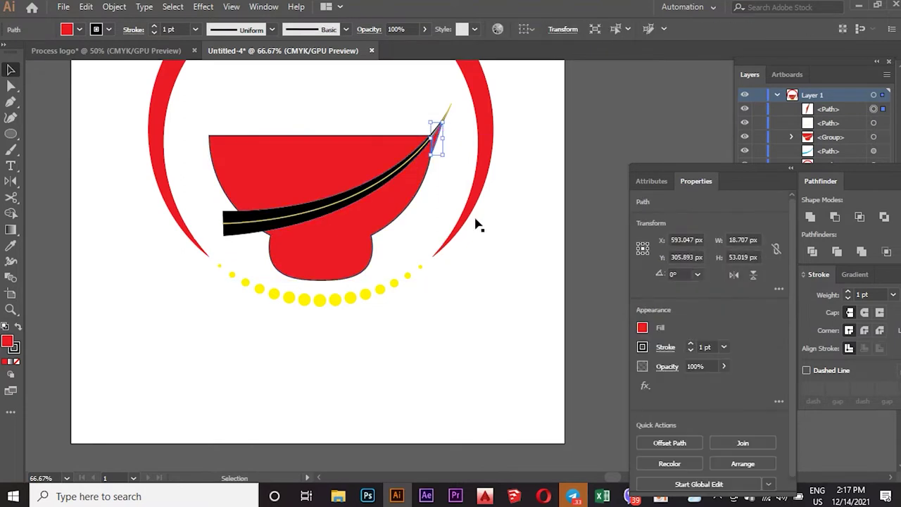
{"action": "scroll", "coordinate": [453, 184], "scroll_direction": "up", "scroll_amount": 4}
{"action": "scroll", "coordinate": [463, 255], "scroll_direction": "down", "scroll_amount": 1}
{"action": "scroll", "coordinate": [463, 257], "scroll_direction": "down", "scroll_amount": 2}
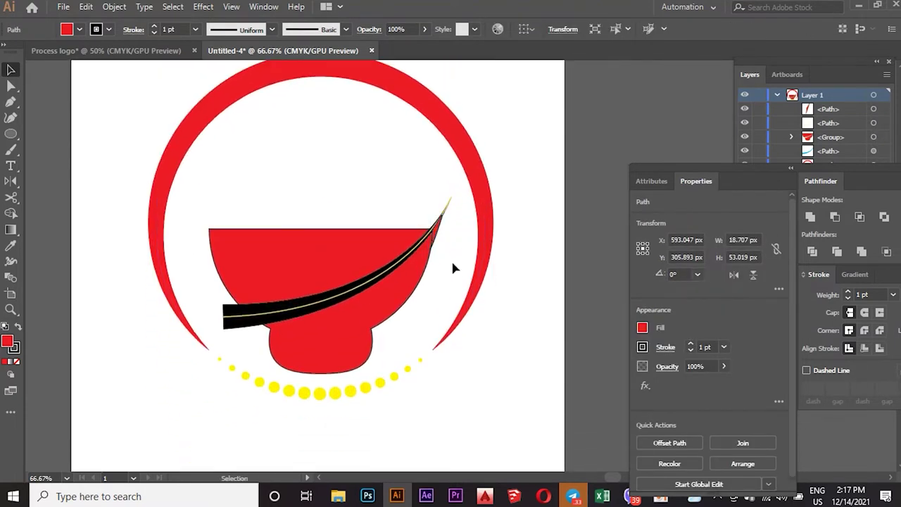
{"action": "left_click", "coordinate": [451, 259]}
{"action": "scroll", "coordinate": [439, 261], "scroll_direction": "up", "scroll_amount": 5}
{"action": "scroll", "coordinate": [438, 261], "scroll_direction": "down", "scroll_amount": 6}
{"action": "scroll", "coordinate": [438, 261], "scroll_direction": "up", "scroll_amount": 1, "text": "alt"}
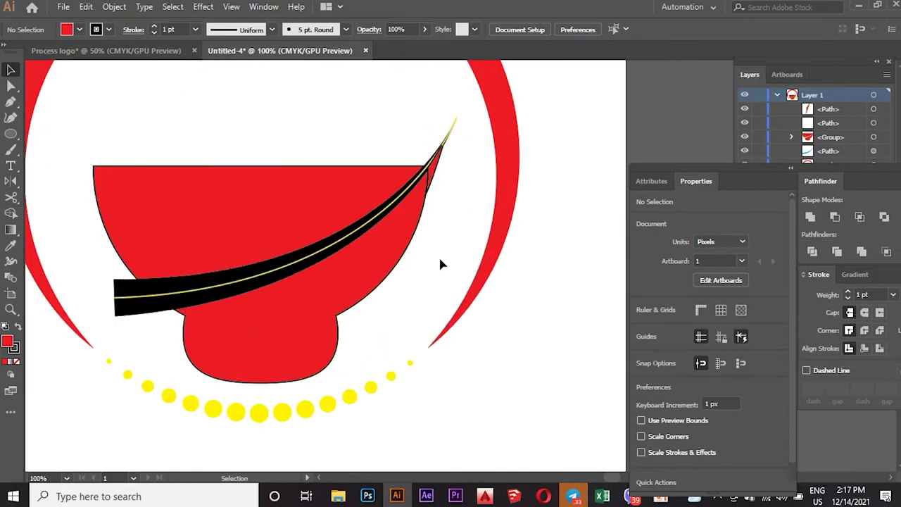
Isolate the small red piece at the bowl's tip and delete it.
{"action": "left_click", "coordinate": [397, 231]}
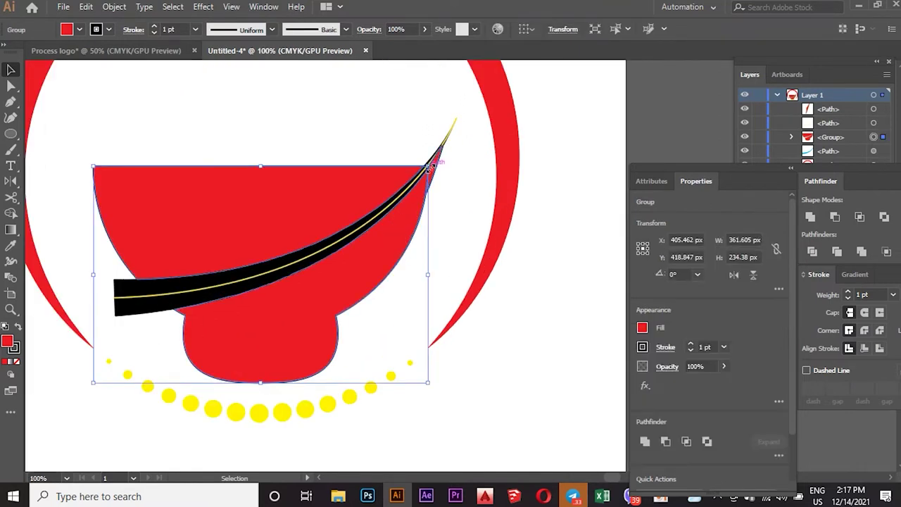
{"action": "left_click", "coordinate": [439, 166], "text": "shift"}
{"action": "left_click", "coordinate": [382, 195], "text": "shift"}
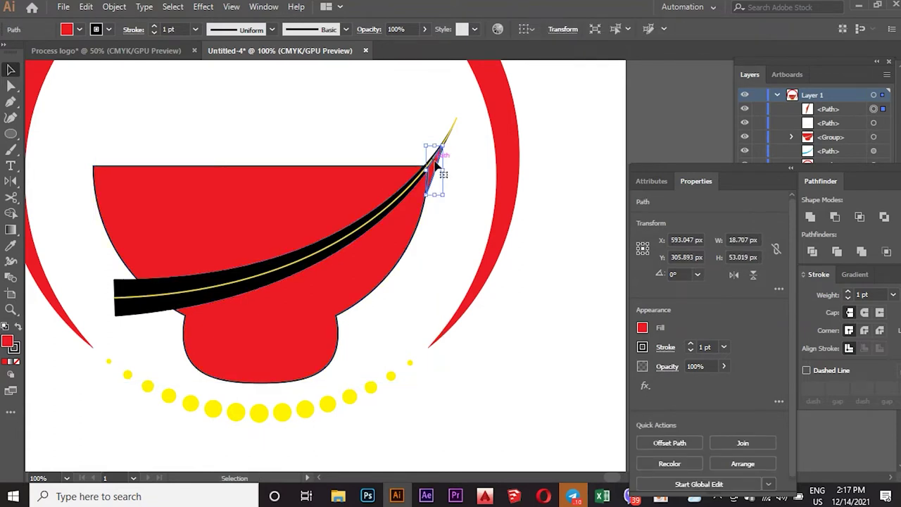
{"action": "key", "text": "Delete"}
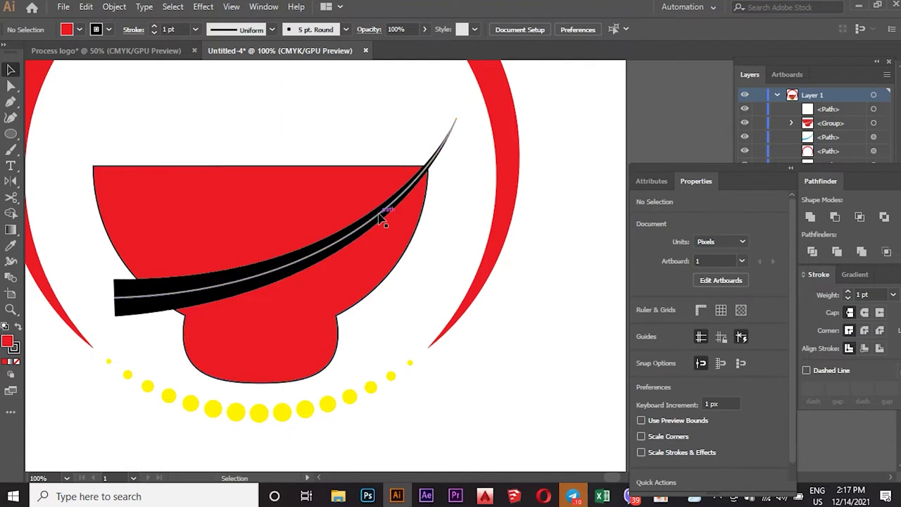
{"action": "left_click", "coordinate": [11, 101]}
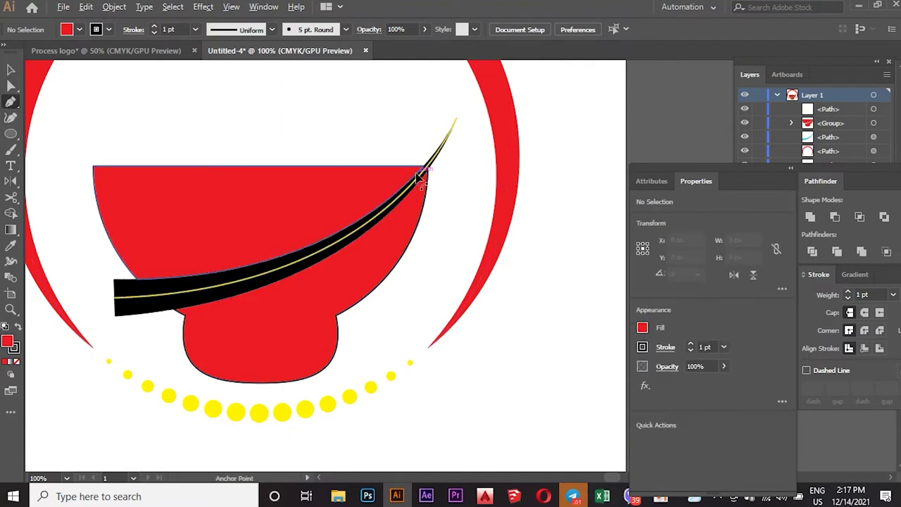
Draw a closed Pen shape extending the bowl's right tip up to the stroke's top.
{"action": "scroll", "coordinate": [415, 176], "scroll_direction": "up", "scroll_amount": 4}
{"action": "scroll", "coordinate": [416, 177], "scroll_direction": "up", "scroll_amount": 1}
{"action": "scroll", "coordinate": [606, 224], "scroll_direction": "up", "scroll_amount": 3}
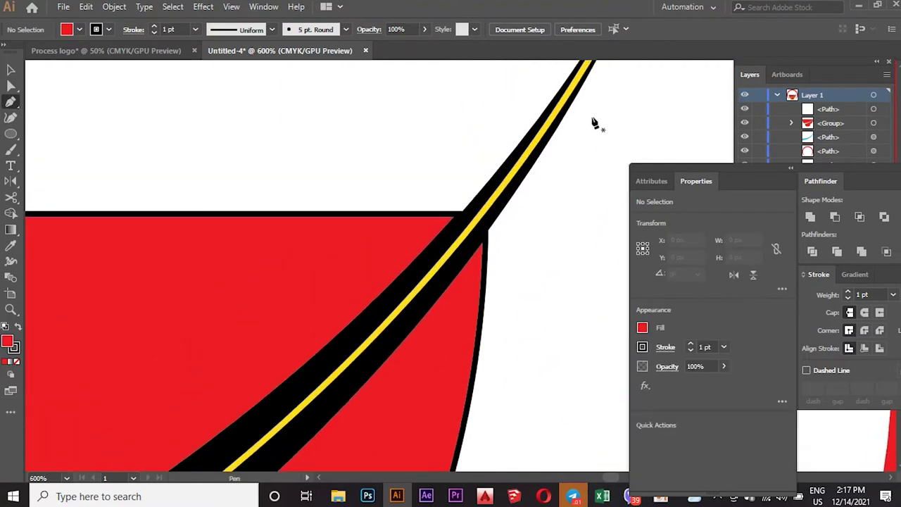
{"action": "left_click", "coordinate": [582, 83]}
{"action": "left_click_drag", "start_coordinate": [478, 335], "coordinate": [457, 371]}
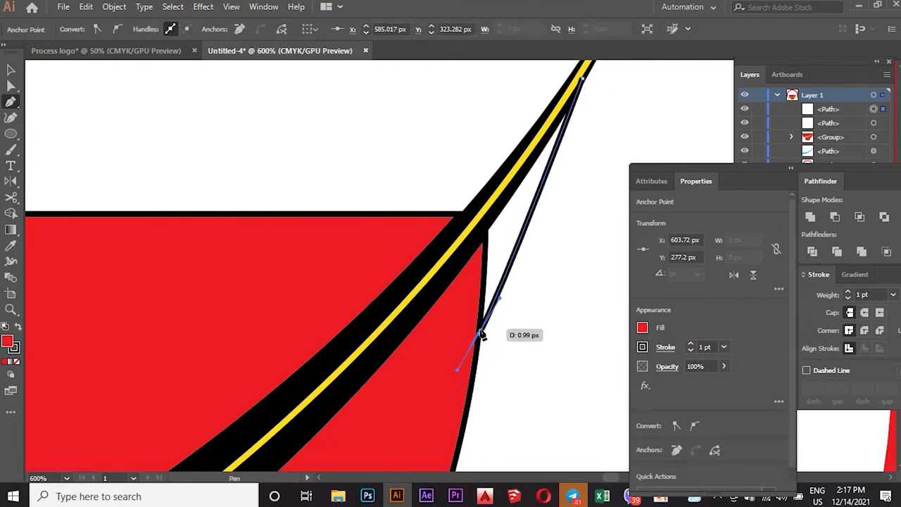
{"action": "left_click", "coordinate": [485, 238]}
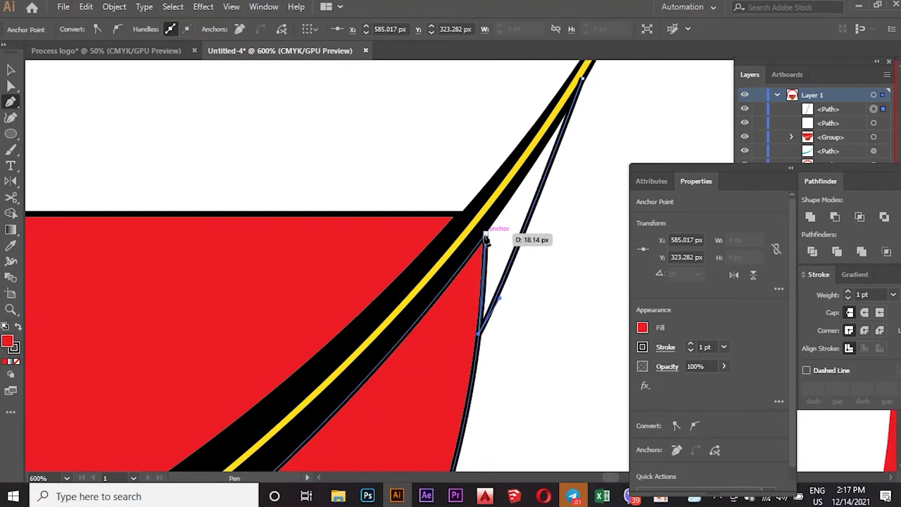
{"action": "mouse_move", "coordinate": [486, 238]}
{"action": "left_mouse_down"}
{"action": "mouse_move", "coordinate": [483, 219]}
{"action": "mouse_move", "coordinate": [487, 238]}
{"action": "mouse_move", "coordinate": [588, 77]}
{"action": "mouse_move", "coordinate": [592, 88]}
{"action": "left_mouse_up"}
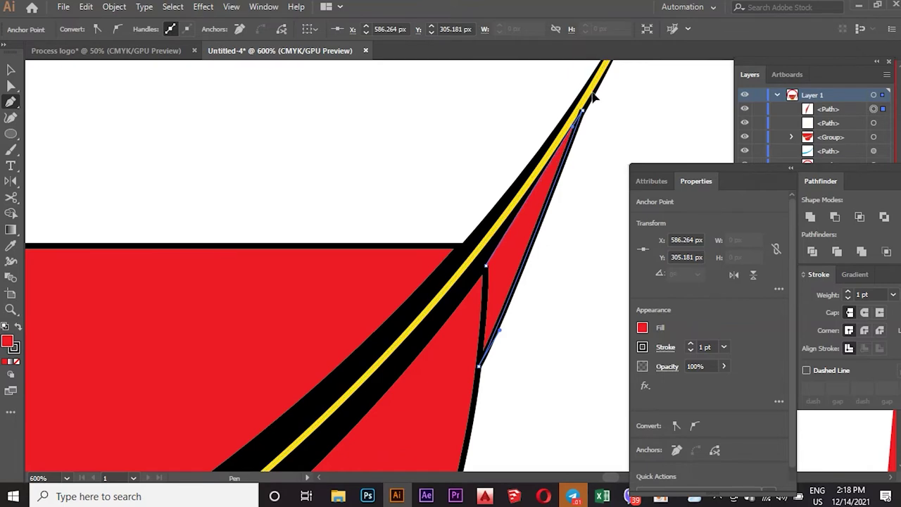
{"action": "left_click", "coordinate": [584, 114]}
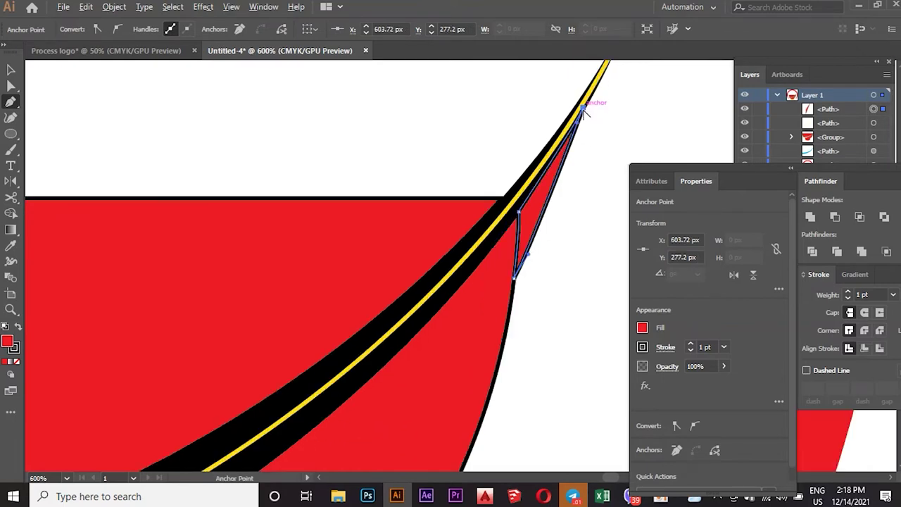
{"action": "scroll", "coordinate": [584, 114], "scroll_direction": "down", "scroll_amount": 5}
{"action": "scroll", "coordinate": [573, 124], "scroll_direction": "up", "scroll_amount": 2}
Select the bowl and band and Shape Builder-merge the lower bowl region into one shape.
{"action": "left_click", "coordinate": [11, 70]}
{"action": "left_click", "coordinate": [509, 226]}
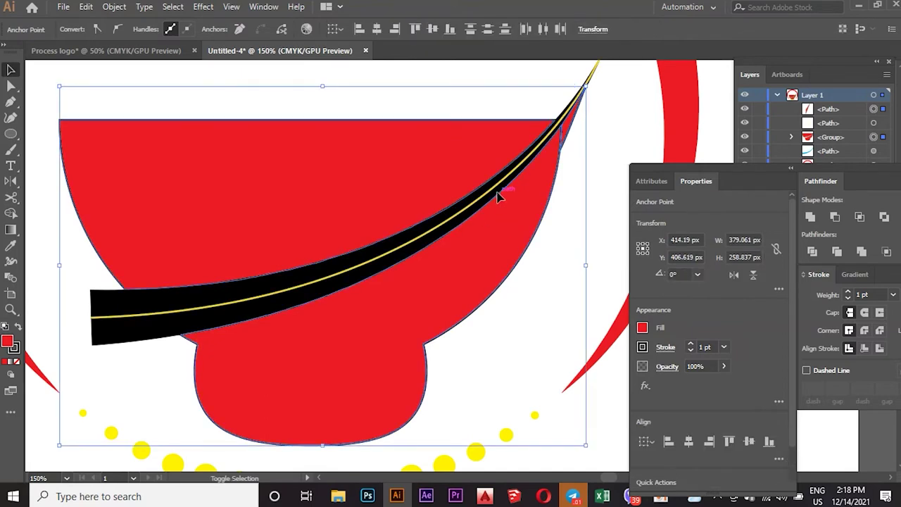
{"action": "left_click", "coordinate": [497, 198], "text": "shift"}
{"action": "key", "text": "shift+m"}
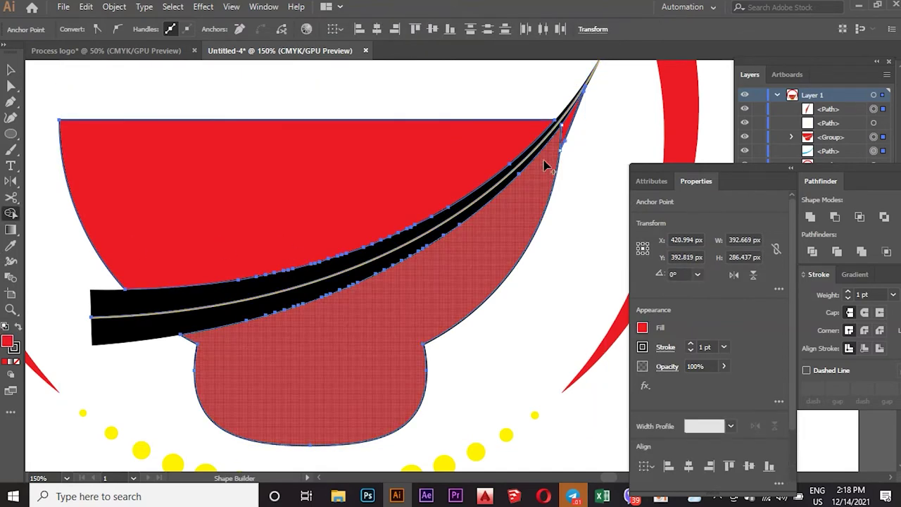
{"action": "left_click", "coordinate": [571, 128]}
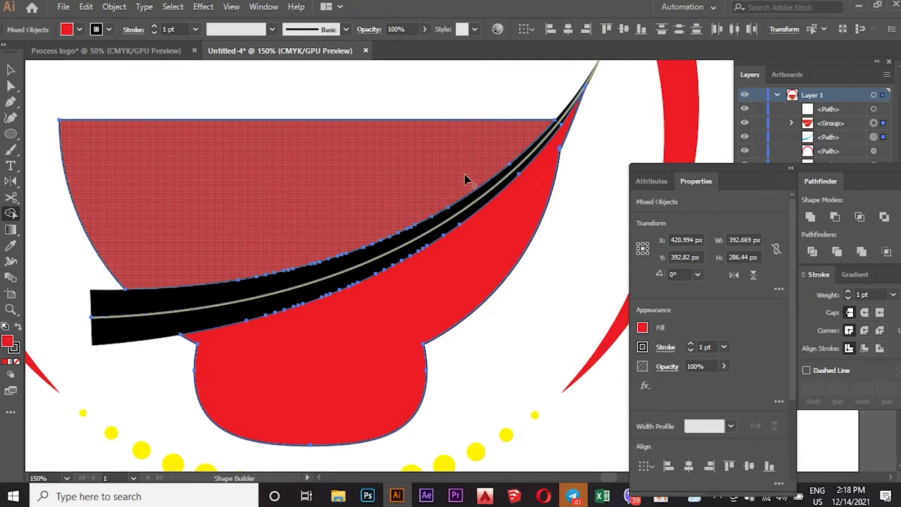
{"action": "key", "text": "ctrl+minus"}
{"action": "key", "text": "ctrl+minus"}
{"action": "scroll", "coordinate": [522, 187], "scroll_direction": "up", "scroll_amount": 1}
Delete the black swoosh band, leaving a white curved gap across the bowl.
{"action": "key", "text": "v"}
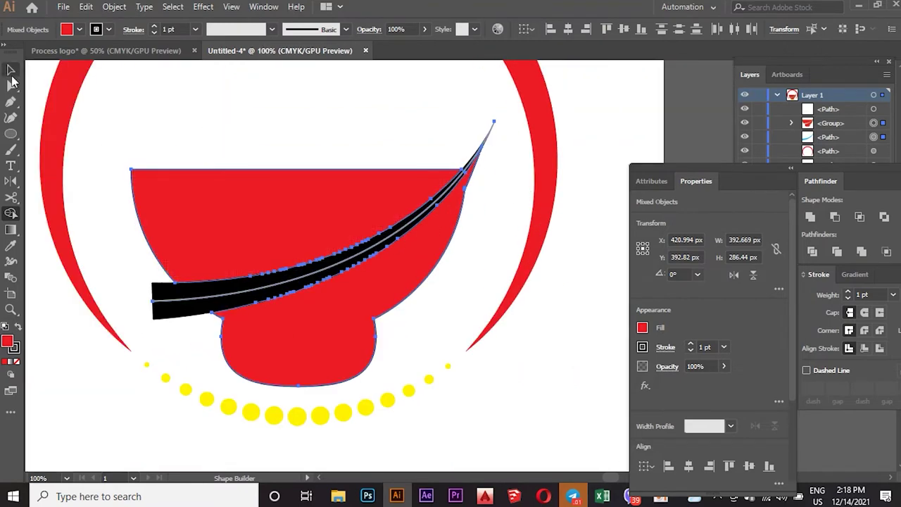
{"action": "left_click", "coordinate": [97, 195]}
{"action": "left_click", "coordinate": [172, 303]}
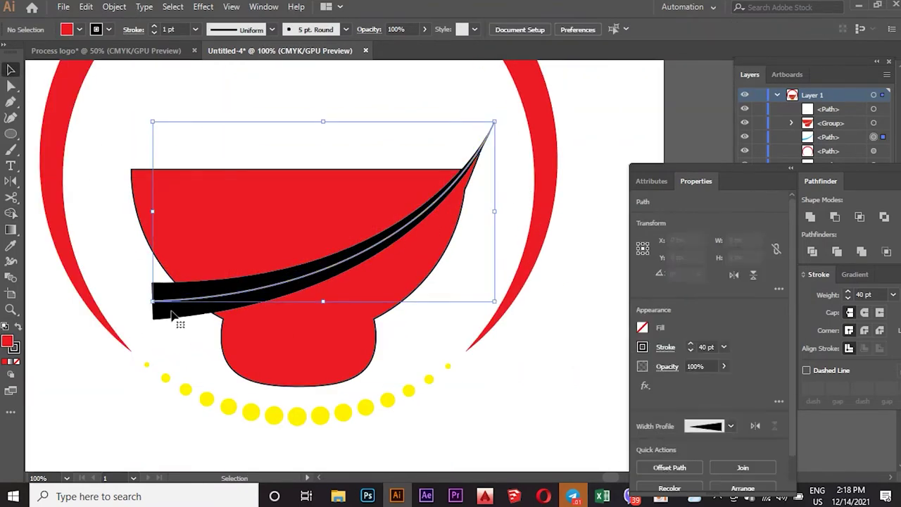
{"action": "key", "text": "Delete"}
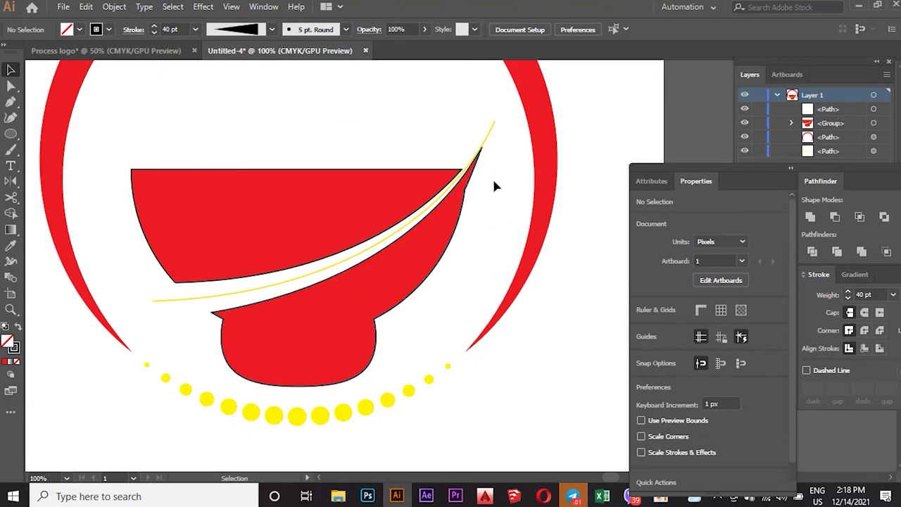
{"action": "left_click", "coordinate": [335, 267]}
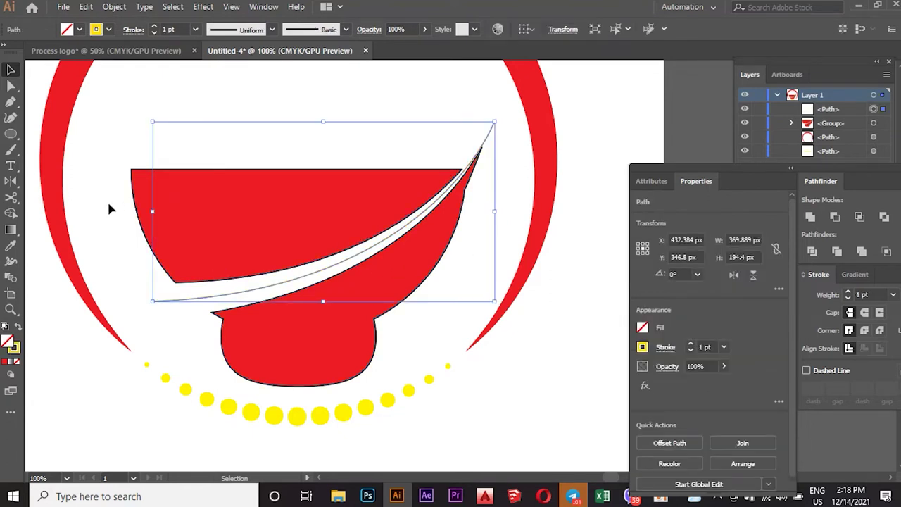
Cut the thin line with Scissors and delete its left and right end pieces.
{"action": "left_click", "coordinate": [10, 199]}
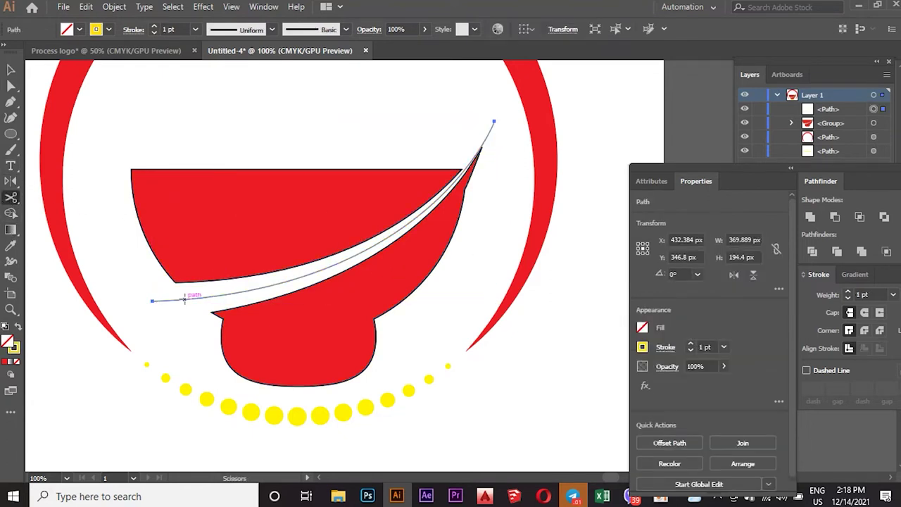
{"action": "left_click", "coordinate": [181, 299]}
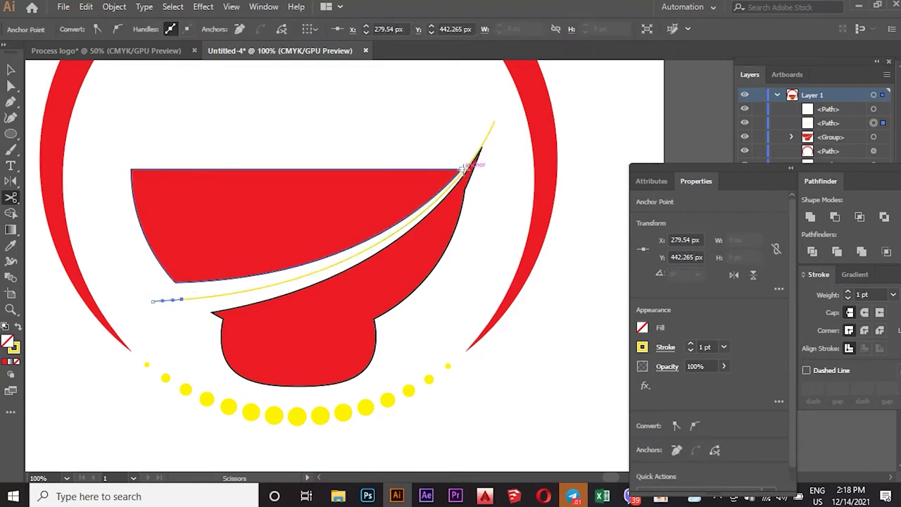
{"action": "scroll", "coordinate": [464, 171], "scroll_direction": "up", "scroll_amount": 2}
{"action": "scroll", "coordinate": [465, 169], "scroll_direction": "up", "scroll_amount": 1}
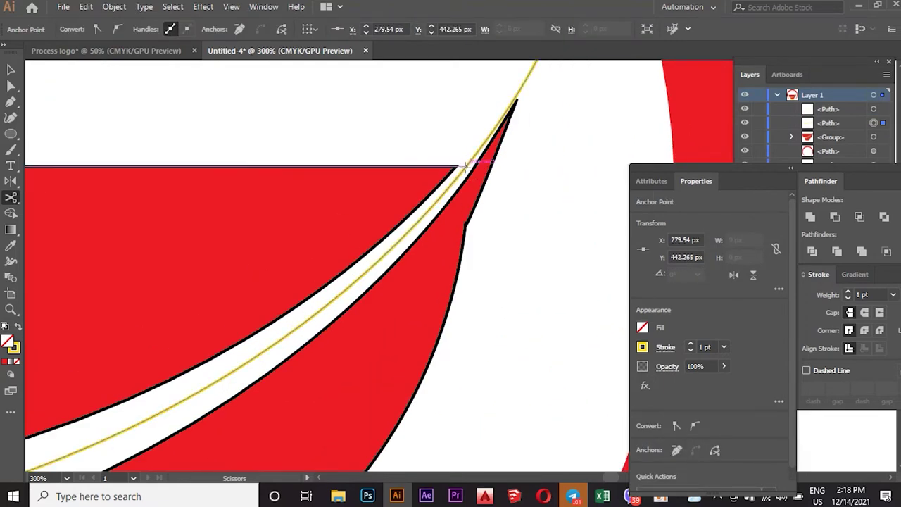
{"action": "scroll", "coordinate": [466, 169], "scroll_direction": "down", "scroll_amount": 4}
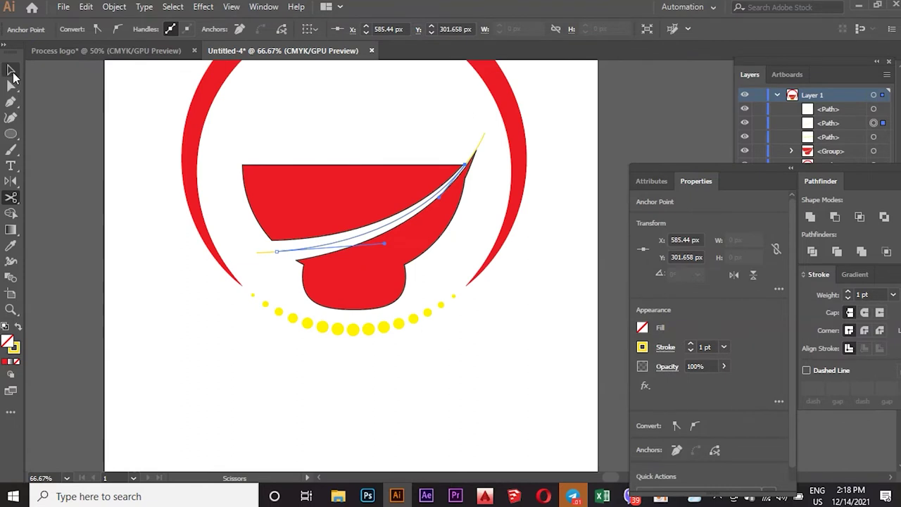
{"action": "left_click", "coordinate": [12, 71]}
{"action": "left_click", "coordinate": [267, 251]}
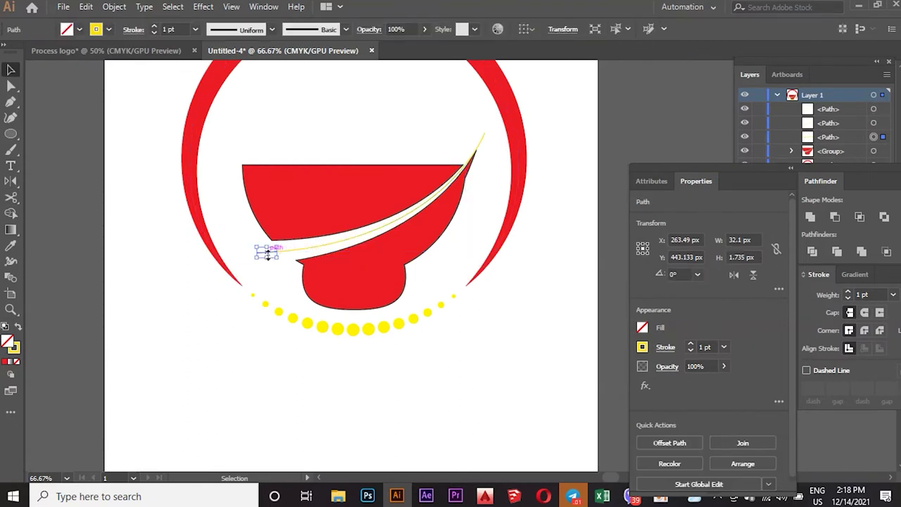
{"action": "key", "text": "Delete"}
{"action": "left_click", "coordinate": [479, 148]}
{"action": "key", "text": "Delete"}
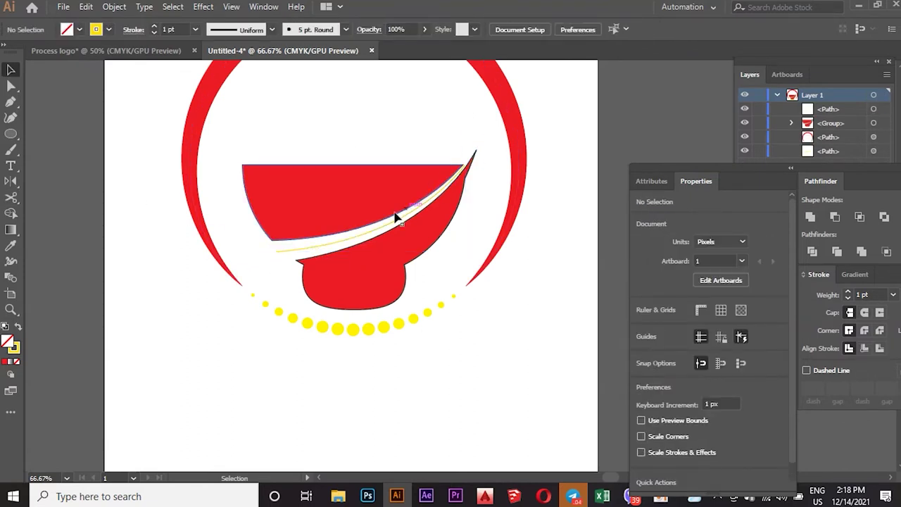
Set the remaining curved line's stroke weight to 10 pt.
{"action": "left_click", "coordinate": [366, 231]}
{"action": "left_click", "coordinate": [195, 29]}
{"action": "left_click", "coordinate": [208, 211]}
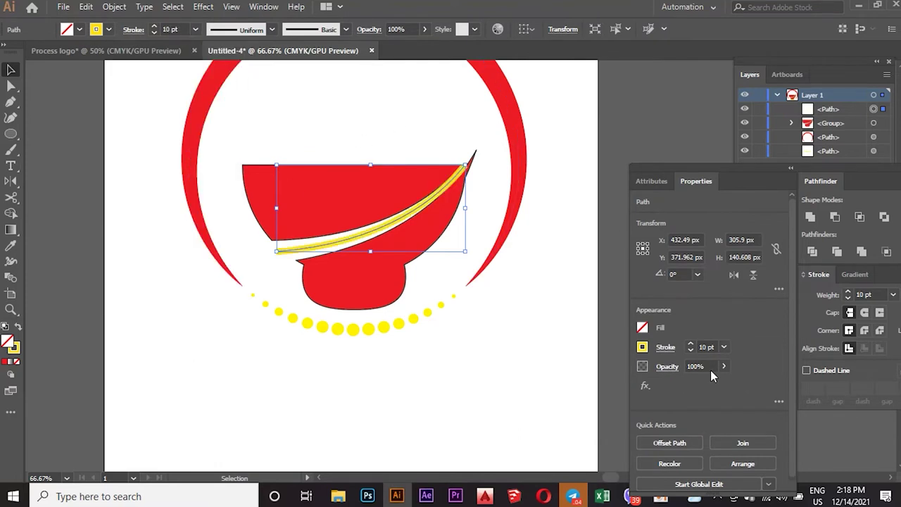
Make the curved stroke dotted with a tapered width profile, thick at the left.
{"action": "left_click", "coordinate": [806, 370]}
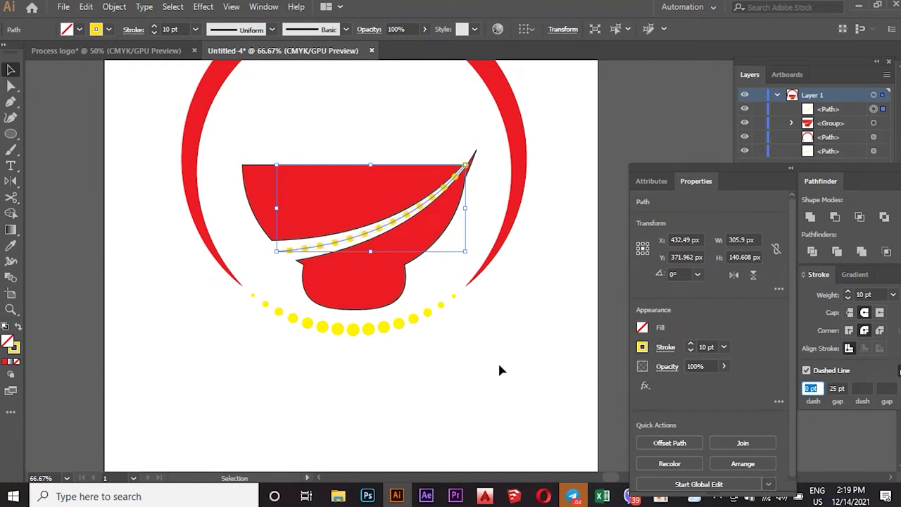
{"action": "left_click", "coordinate": [237, 35]}
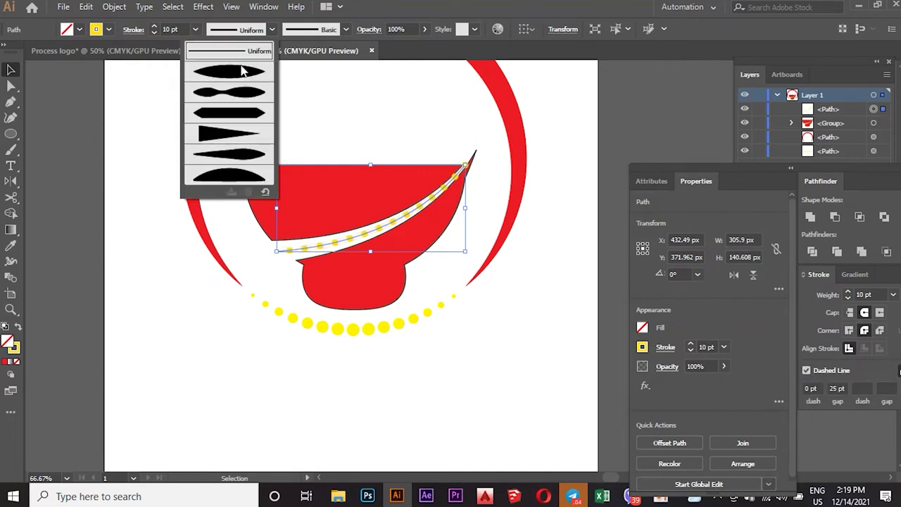
{"action": "left_click", "coordinate": [231, 134]}
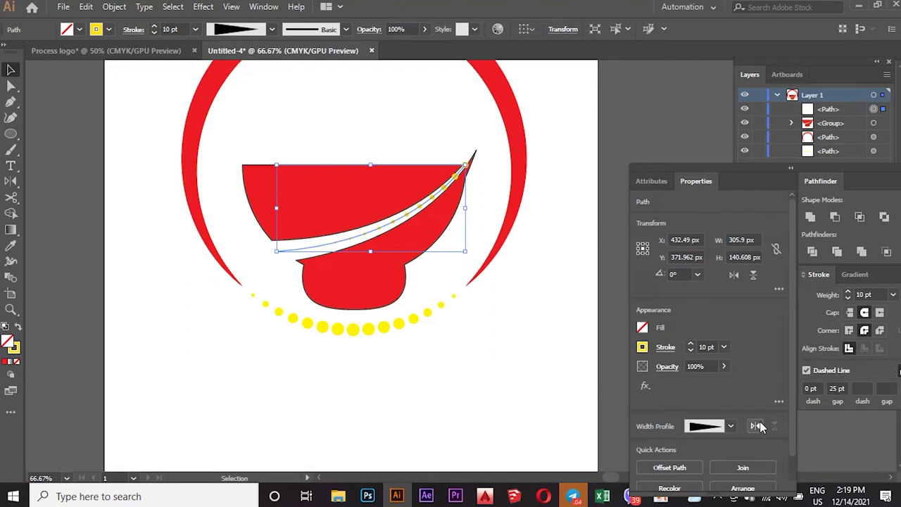
{"action": "left_click", "coordinate": [760, 427]}
{"action": "left_click", "coordinate": [320, 128]}
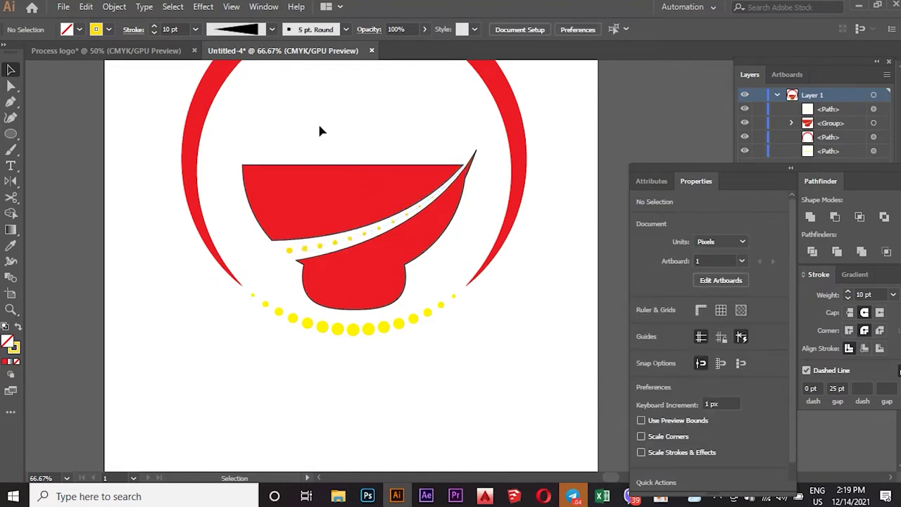
Give the dotted curve across the bowl a 12 pt CMYK Green stroke.
{"action": "left_click", "coordinate": [357, 240]}
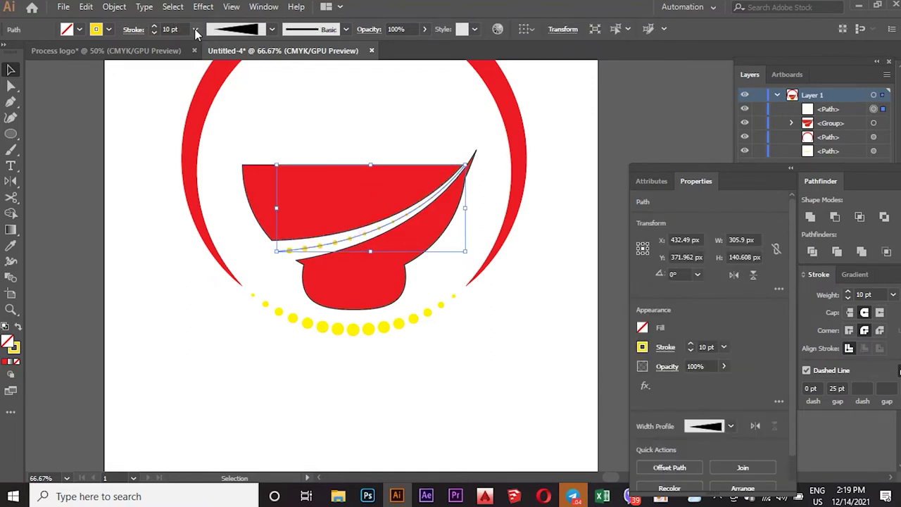
{"action": "left_click", "coordinate": [196, 30]}
{"action": "left_click", "coordinate": [212, 236]}
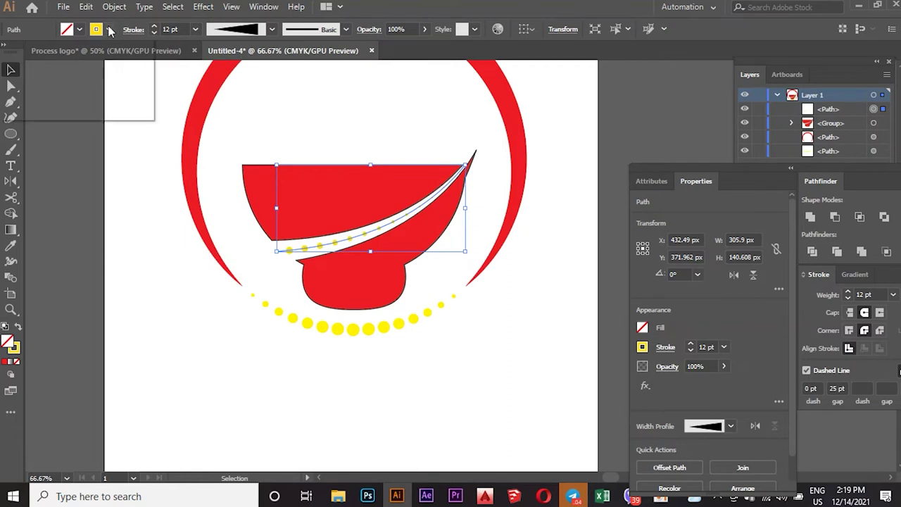
{"action": "left_click", "coordinate": [109, 29]}
{"action": "left_click", "coordinate": [61, 55]}
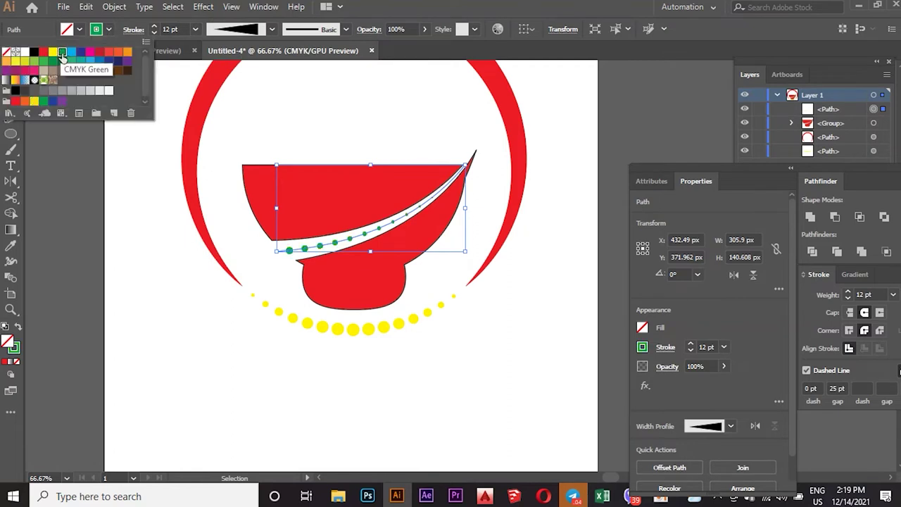
{"action": "left_click", "coordinate": [159, 141]}
{"action": "scroll", "coordinate": [324, 337], "scroll_direction": "down", "scroll_amount": 2}
{"action": "scroll", "coordinate": [273, 214], "scroll_direction": "up", "scroll_amount": 2}
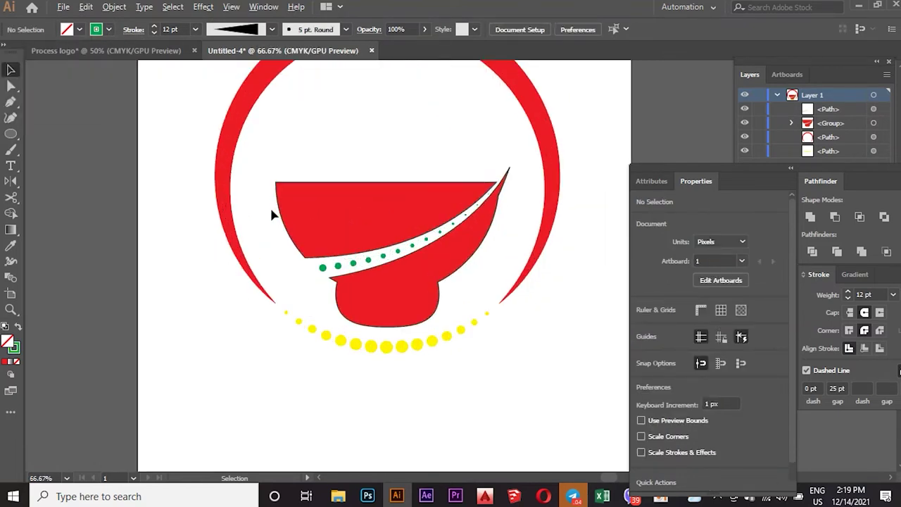
{"action": "scroll", "coordinate": [407, 147], "scroll_direction": "down", "scroll_amount": 1}
{"action": "scroll", "coordinate": [411, 142], "scroll_direction": "up", "scroll_amount": 2}
{"action": "scroll", "coordinate": [411, 141], "scroll_direction": "down", "scroll_amount": 1}
{"action": "scroll", "coordinate": [411, 141], "scroll_direction": "up", "scroll_amount": 1}
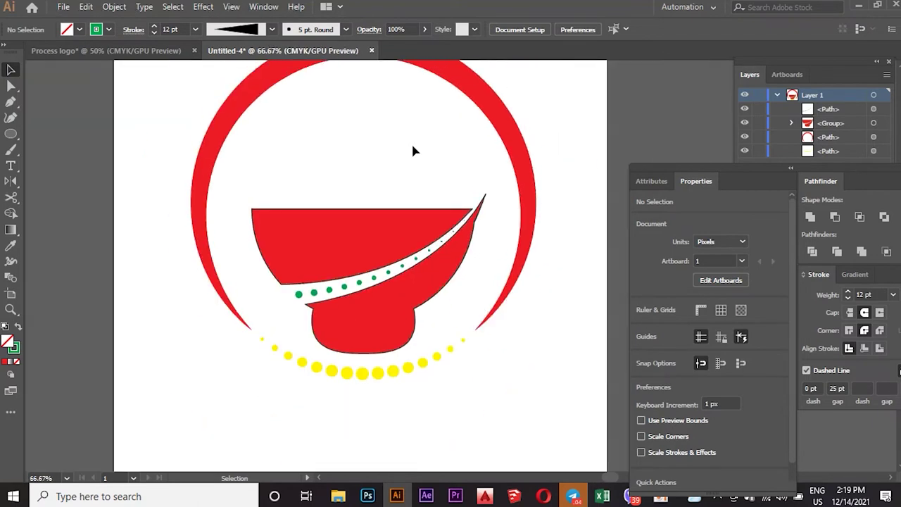
{"action": "scroll", "coordinate": [414, 151], "scroll_direction": "up", "scroll_amount": 1}
Draw a small circle above the bowl's right side, filled CMYK Red with no stroke.
{"action": "left_click", "coordinate": [10, 133]}
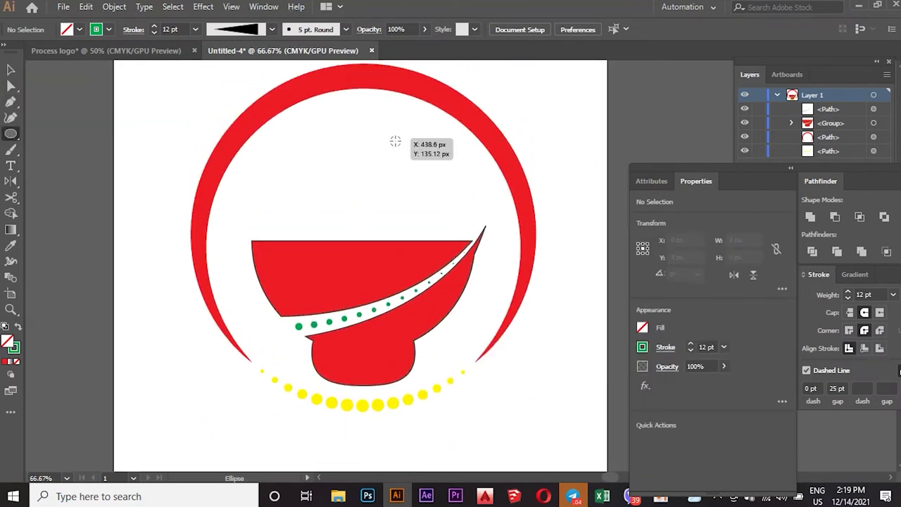
{"action": "left_click_drag", "start_coordinate": [441, 151], "coordinate": [449, 173]}
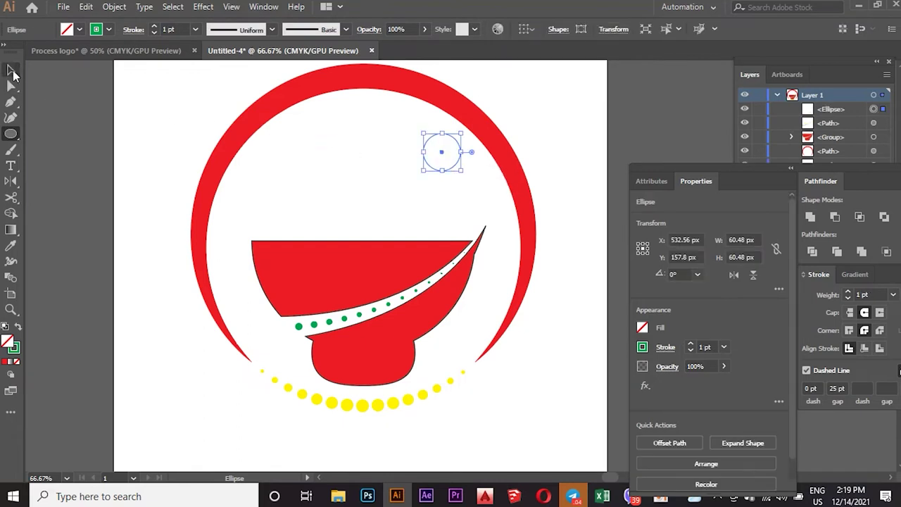
{"action": "left_click", "coordinate": [13, 73]}
{"action": "left_click", "coordinate": [79, 28]}
{"action": "left_click", "coordinate": [43, 52]}
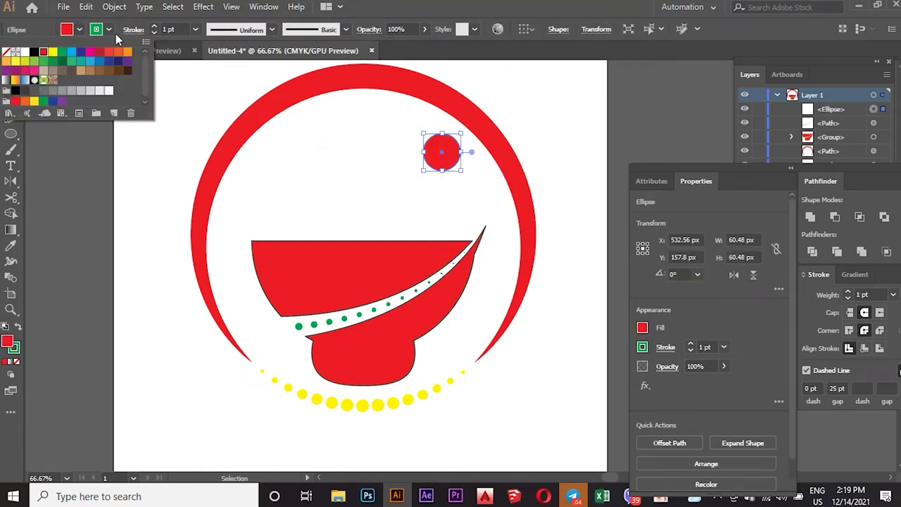
{"action": "left_click", "coordinate": [109, 29]}
{"action": "left_click", "coordinate": [110, 29]}
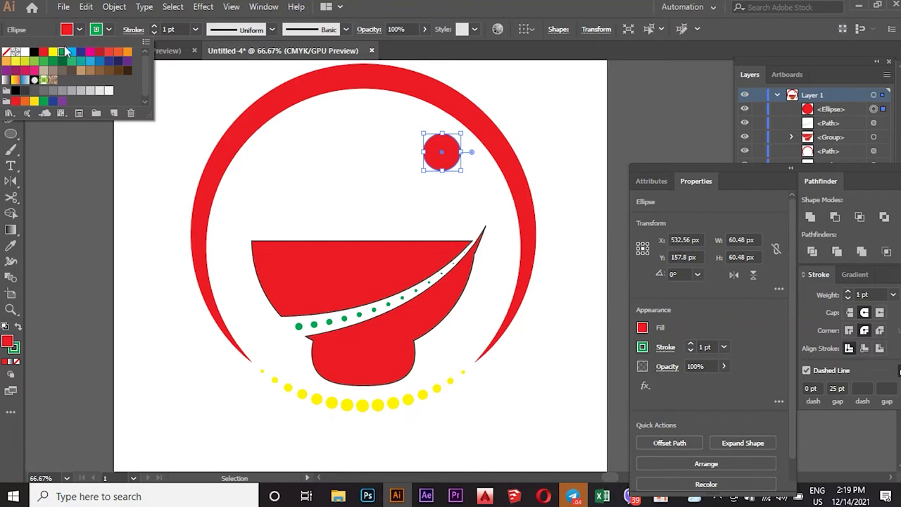
{"action": "left_click", "coordinate": [5, 53]}
Set the bowl group's stroke to None, then reselect the small red circle.
{"action": "left_click", "coordinate": [359, 265]}
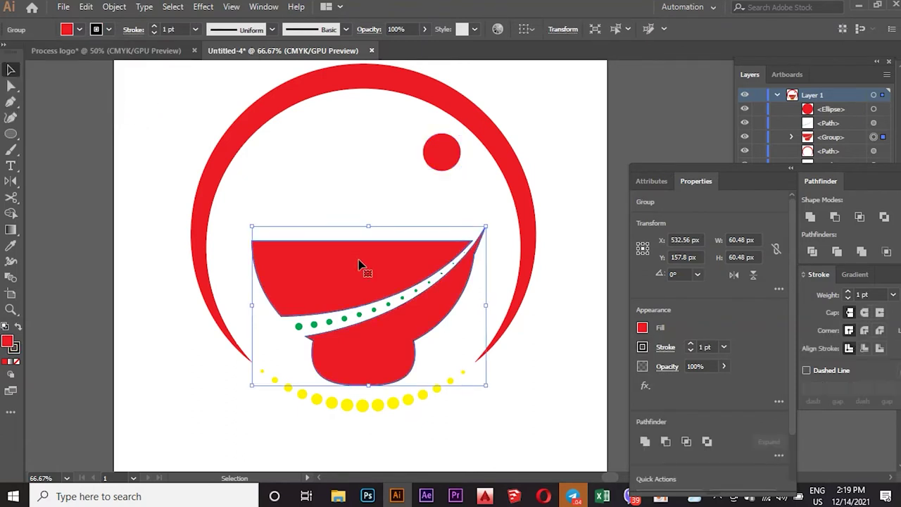
{"action": "left_click", "coordinate": [109, 30]}
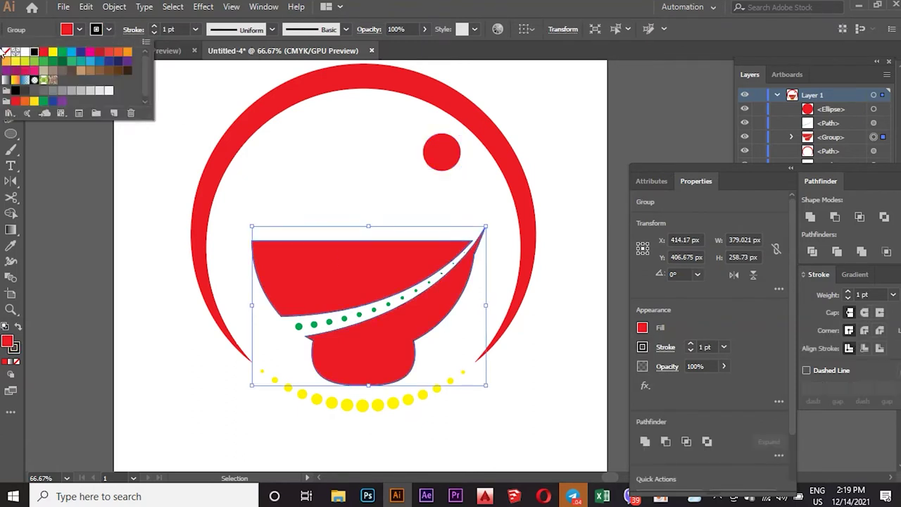
{"action": "left_click", "coordinate": [5, 53]}
{"action": "left_click", "coordinate": [350, 163]}
{"action": "left_click", "coordinate": [346, 152]}
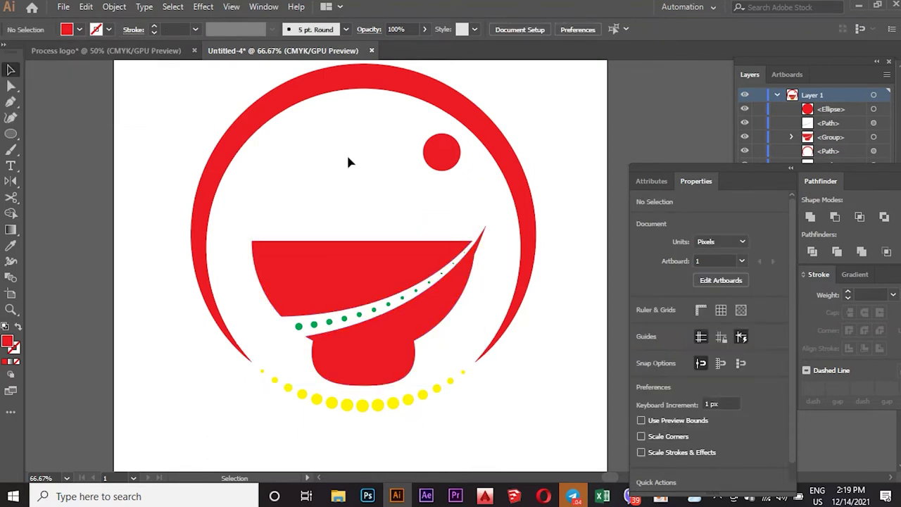
{"action": "left_click", "coordinate": [440, 151]}
{"action": "left_click", "coordinate": [11, 102]}
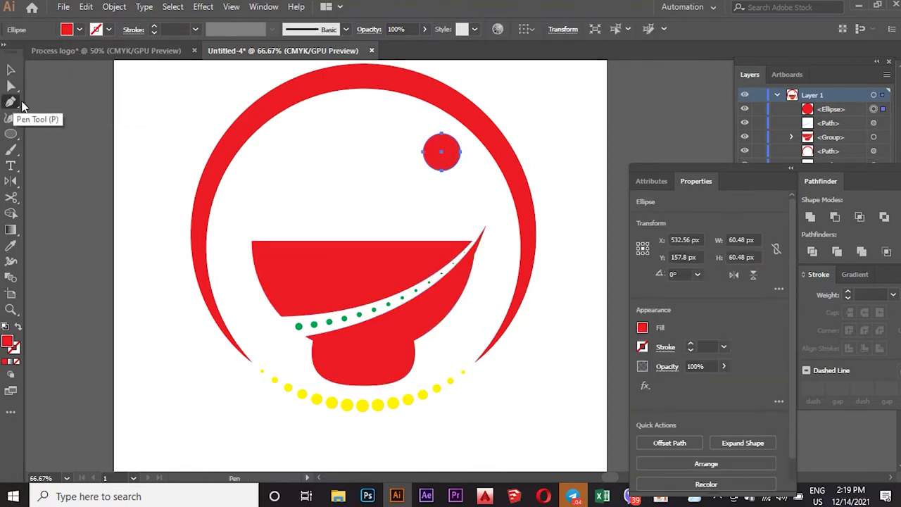
Draw a tapered pestle handle from the small circle down to the bowl rim.
{"action": "left_click", "coordinate": [432, 161]}
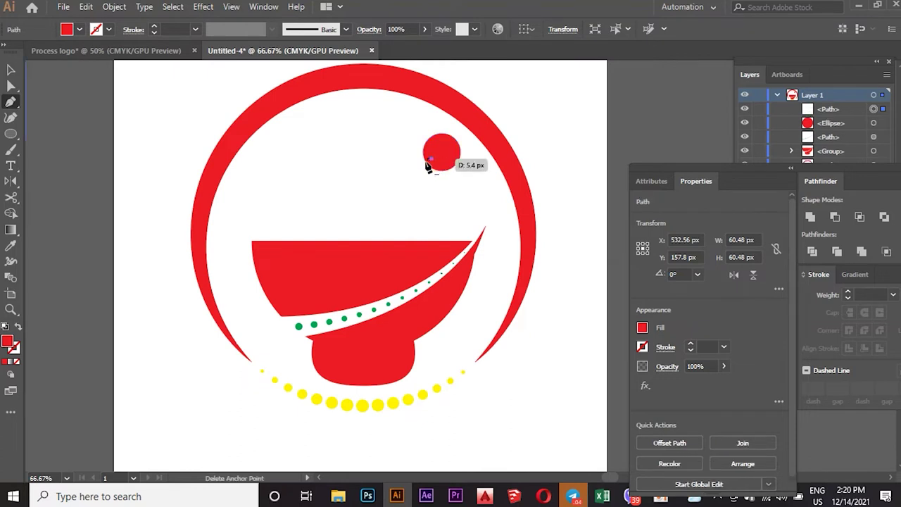
{"action": "left_click", "coordinate": [381, 242]}
{"action": "left_click", "coordinate": [423, 238]}
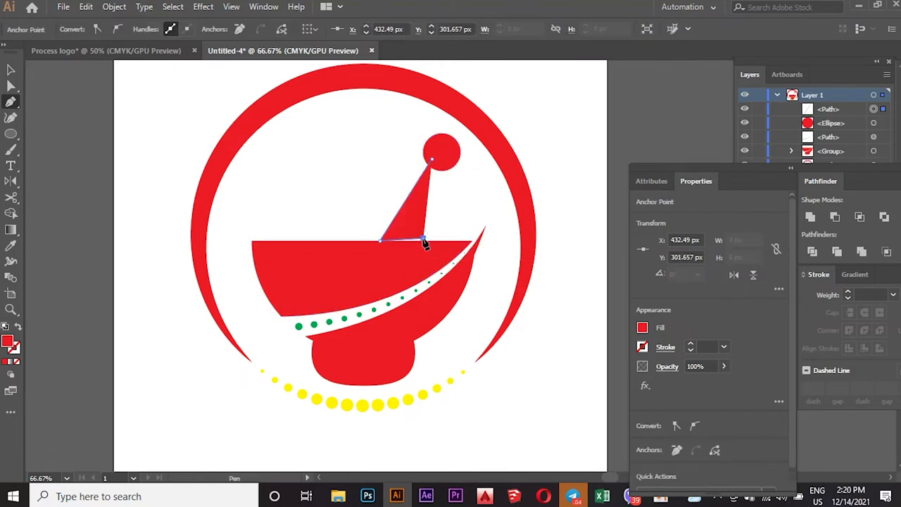
{"action": "left_click_drag", "start_coordinate": [448, 167], "coordinate": [449, 164]}
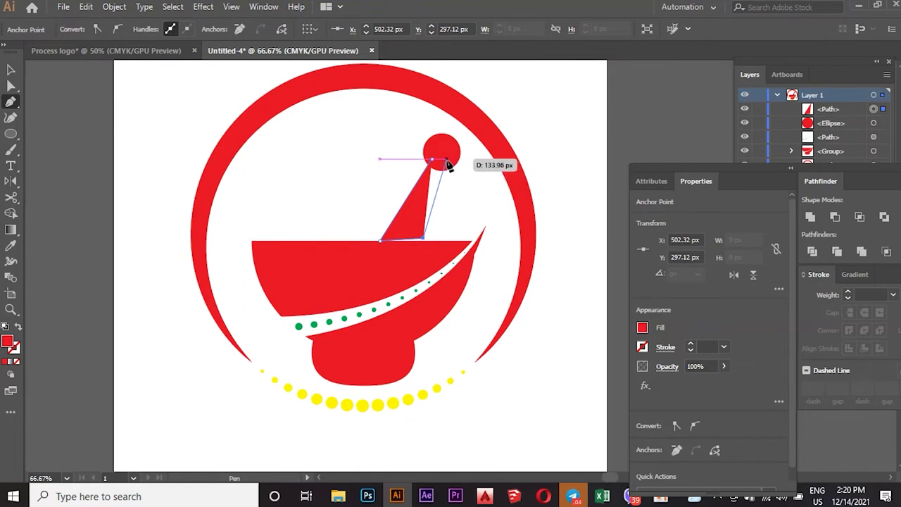
{"action": "left_click", "coordinate": [446, 160]}
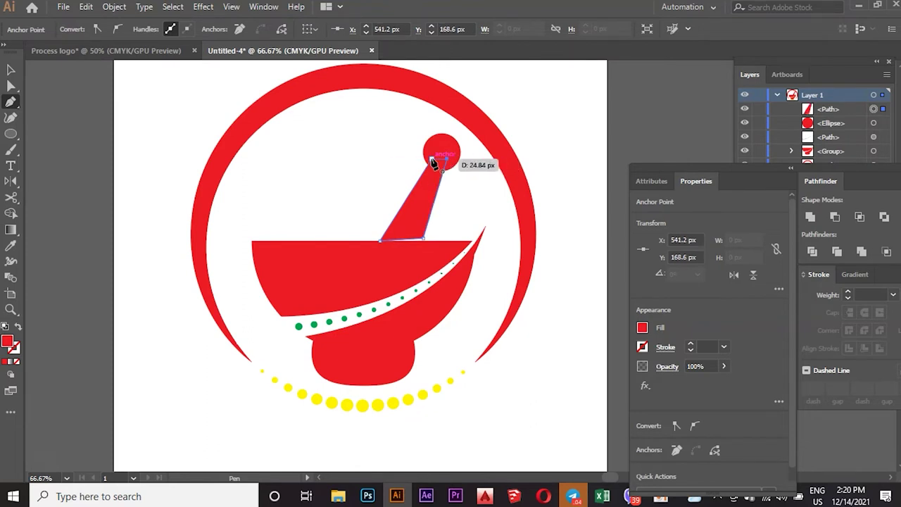
Unite the handle and the small circle into one pestle shape with Pathfinder.
{"action": "key", "text": "v"}
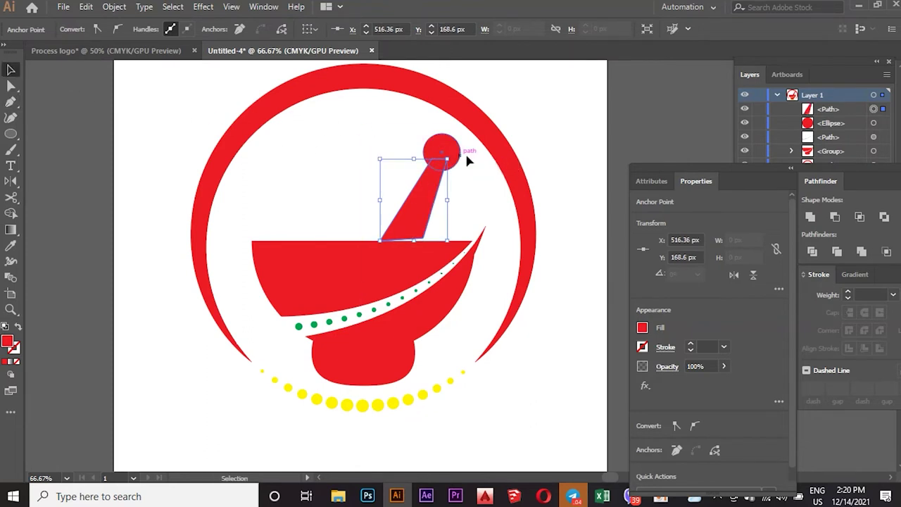
{"action": "left_click", "coordinate": [442, 144], "text": "shift"}
{"action": "left_click", "coordinate": [810, 218]}
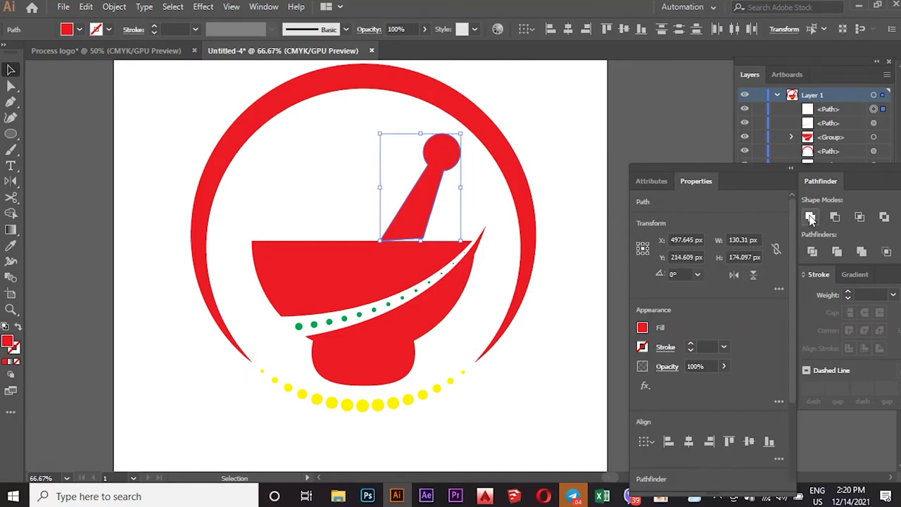
{"action": "left_click", "coordinate": [357, 181]}
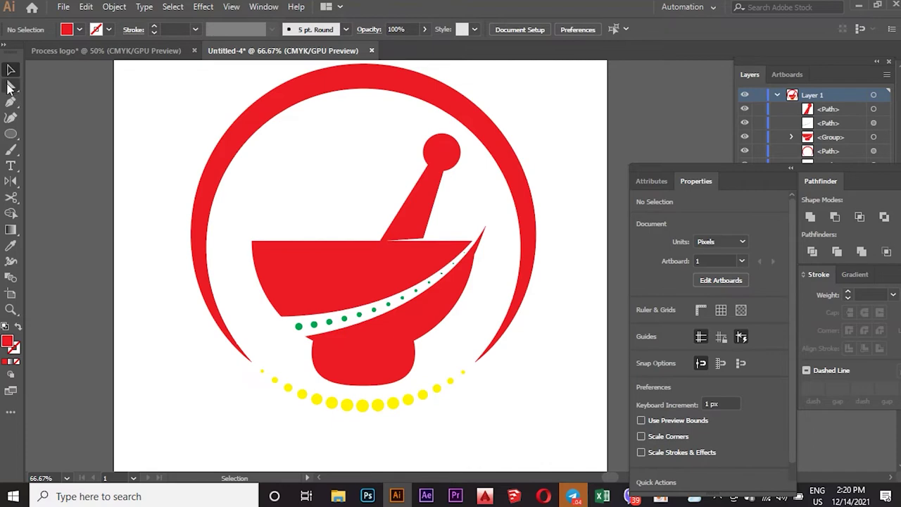
{"action": "left_click", "coordinate": [10, 86]}
{"action": "scroll", "coordinate": [392, 176], "scroll_direction": "up", "scroll_amount": 2}
Move one pestle anchor slightly to refine the pestle's outline.
{"action": "left_click_drag", "start_coordinate": [461, 318], "coordinate": [460, 325]}
{"action": "left_click", "coordinate": [292, 189]}
{"action": "scroll", "coordinate": [347, 161], "scroll_direction": "down", "scroll_amount": 1}
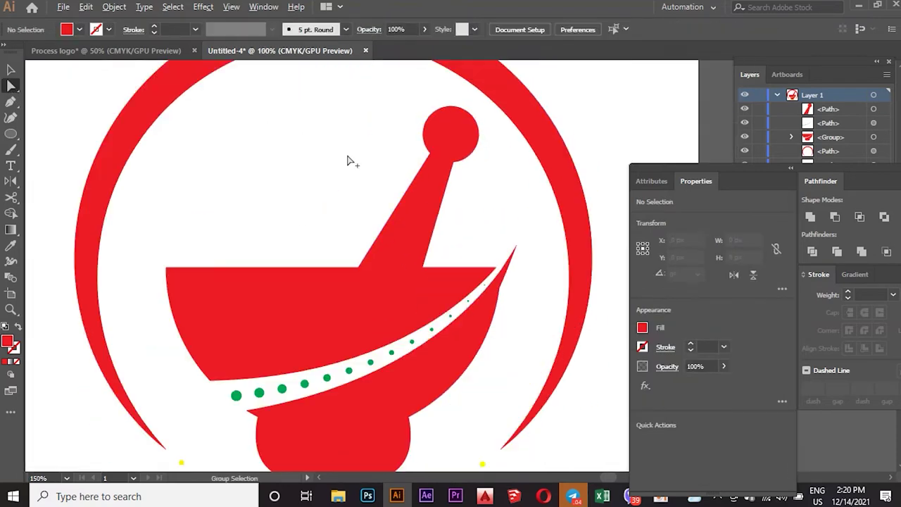
{"action": "scroll", "coordinate": [347, 162], "scroll_direction": "down", "scroll_amount": 1}
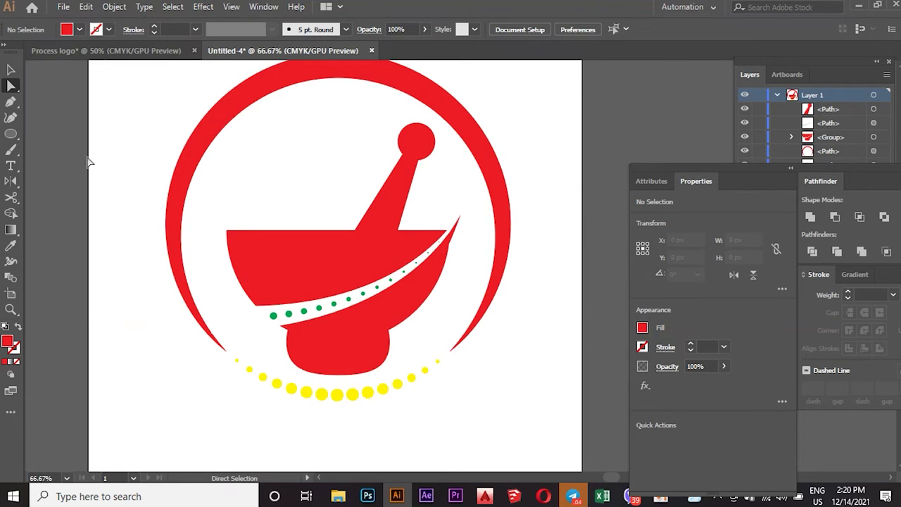
Start a pointed leaf above the bowl's left side, placing its curved tip.
{"action": "left_click", "coordinate": [278, 214]}
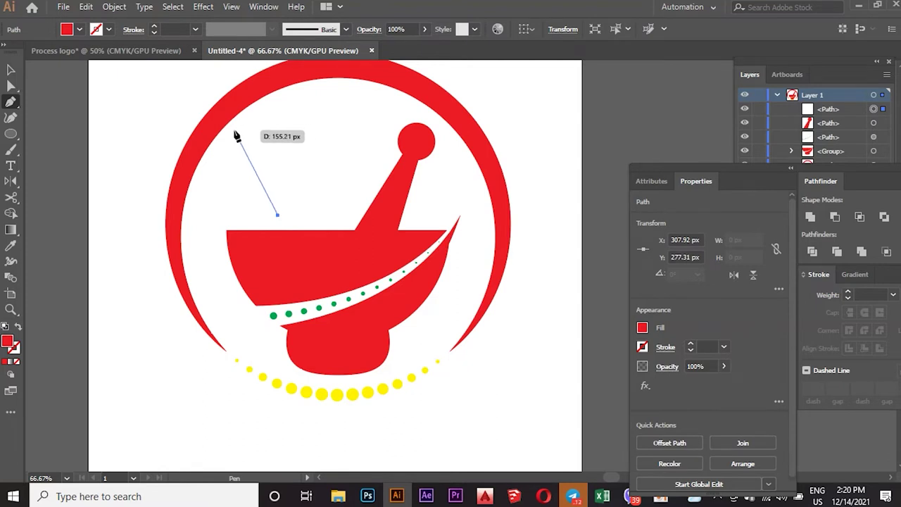
{"action": "left_click_drag", "start_coordinate": [234, 131], "coordinate": [244, 81]}
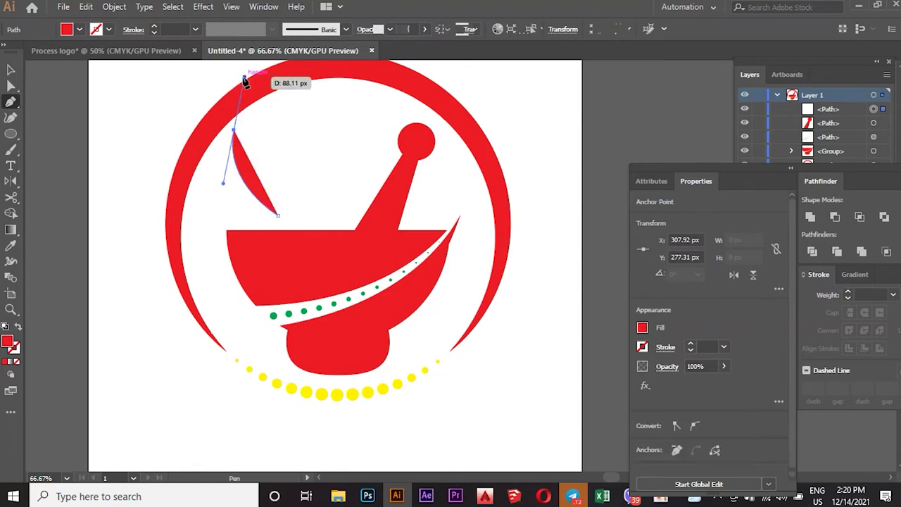
{"action": "left_click", "coordinate": [234, 131]}
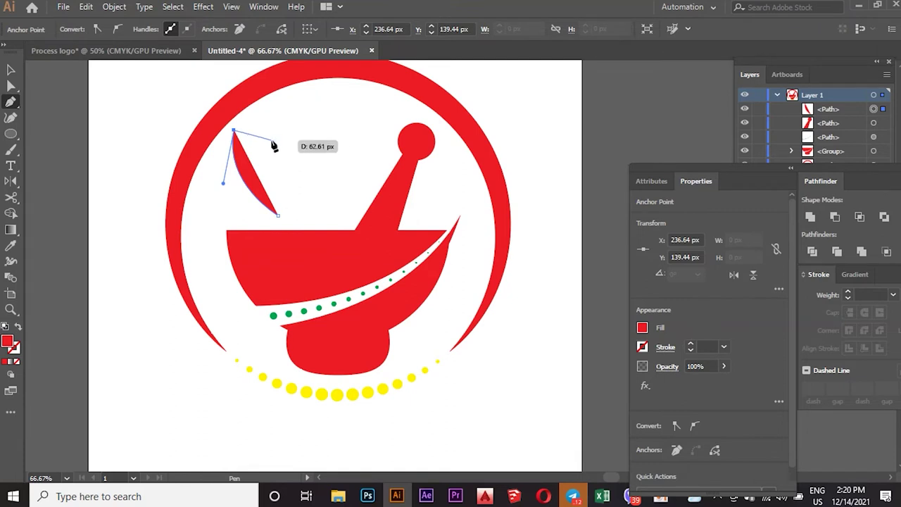
{"action": "mouse_move", "coordinate": [275, 150]}
{"action": "left_mouse_down"}
{"action": "mouse_move", "coordinate": [277, 142]}
{"action": "mouse_move", "coordinate": [282, 149]}
{"action": "mouse_move", "coordinate": [269, 149]}
{"action": "left_mouse_up"}
{"action": "left_click_drag", "start_coordinate": [307, 201], "coordinate": [306, 208]}
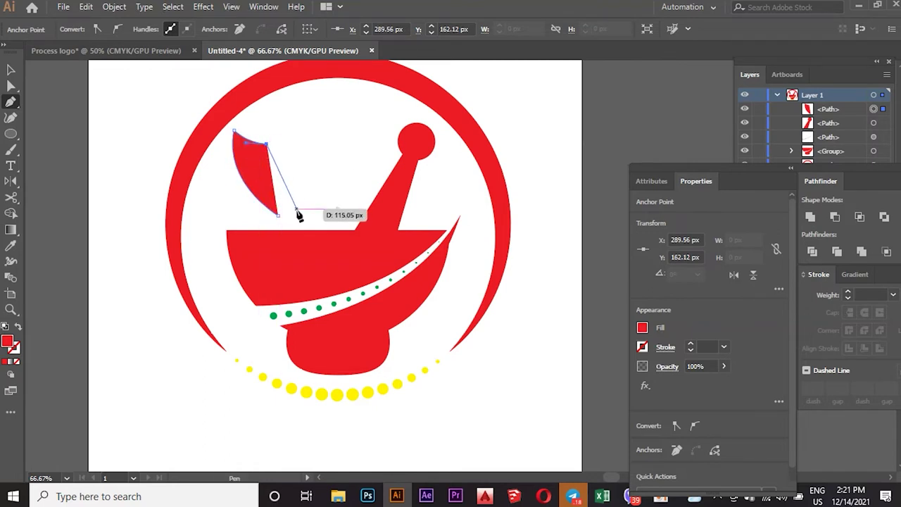
{"action": "left_click_drag", "start_coordinate": [308, 219], "coordinate": [307, 243]}
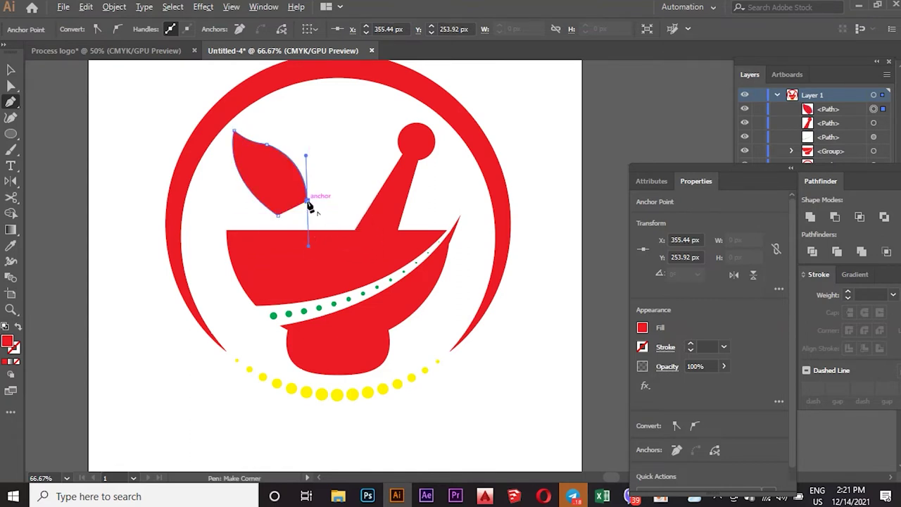
Bend the leaf's right edge, close the outline, and adjust its bottom anchor.
{"action": "left_click_drag", "start_coordinate": [307, 205], "coordinate": [307, 257]}
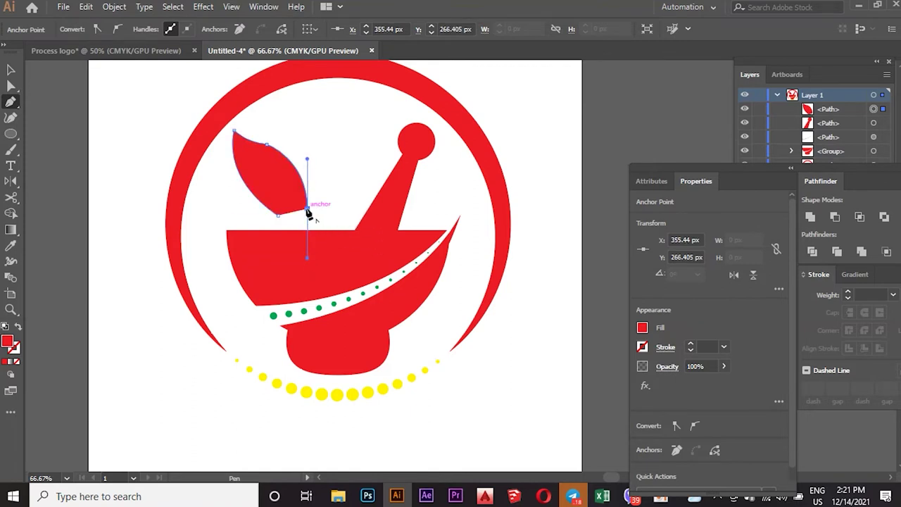
{"action": "left_click_drag", "start_coordinate": [307, 211], "coordinate": [254, 160]}
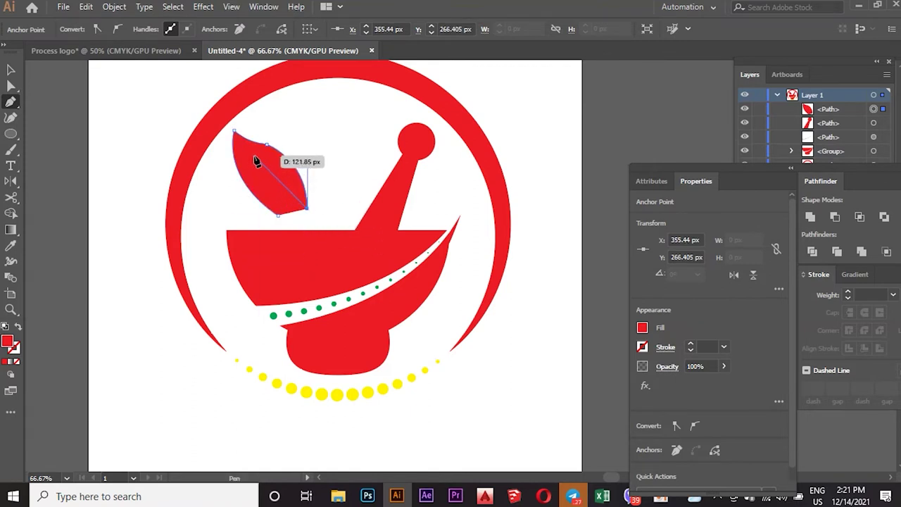
{"action": "mouse_move", "coordinate": [242, 162]}
{"action": "left_mouse_down"}
{"action": "mouse_move", "coordinate": [220, 139]}
{"action": "mouse_move", "coordinate": [282, 202]}
{"action": "left_mouse_up"}
{"action": "left_click", "coordinate": [295, 200]}
{"action": "left_click", "coordinate": [11, 85]}
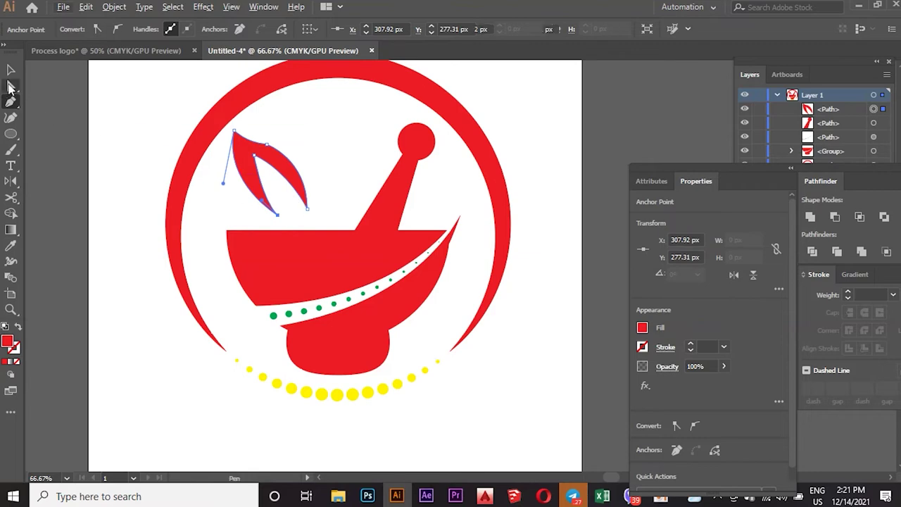
{"action": "scroll", "coordinate": [221, 172], "scroll_direction": "up", "scroll_amount": 2}
{"action": "left_click_drag", "start_coordinate": [347, 271], "coordinate": [402, 266]}
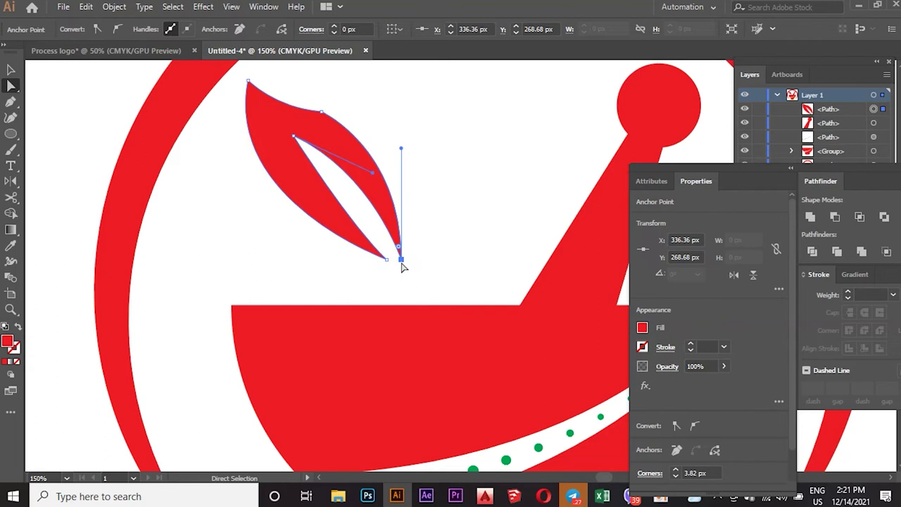
Widen the leaf's left and right outer curves for a fuller shape.
{"action": "left_click", "coordinate": [294, 204]}
{"action": "left_click_drag", "start_coordinate": [223, 203], "coordinate": [196, 228]}
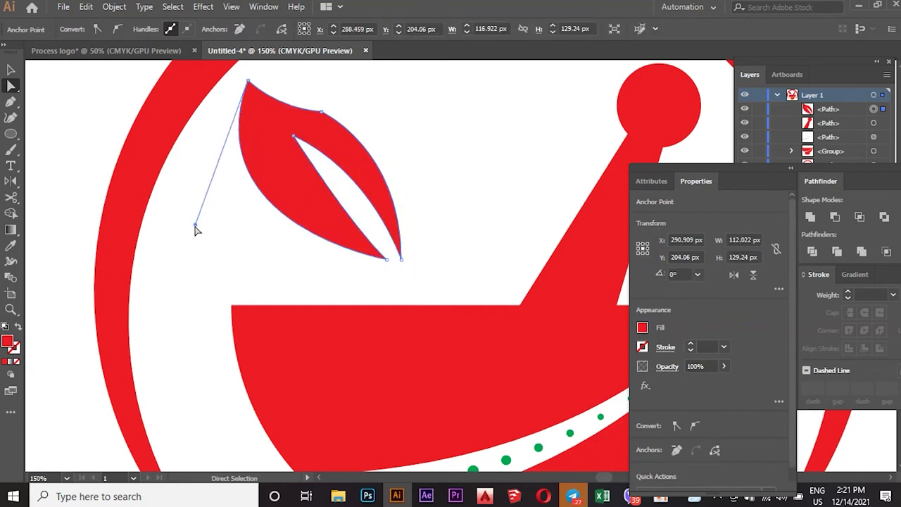
{"action": "left_click", "coordinate": [320, 113]}
{"action": "left_click", "coordinate": [274, 103]}
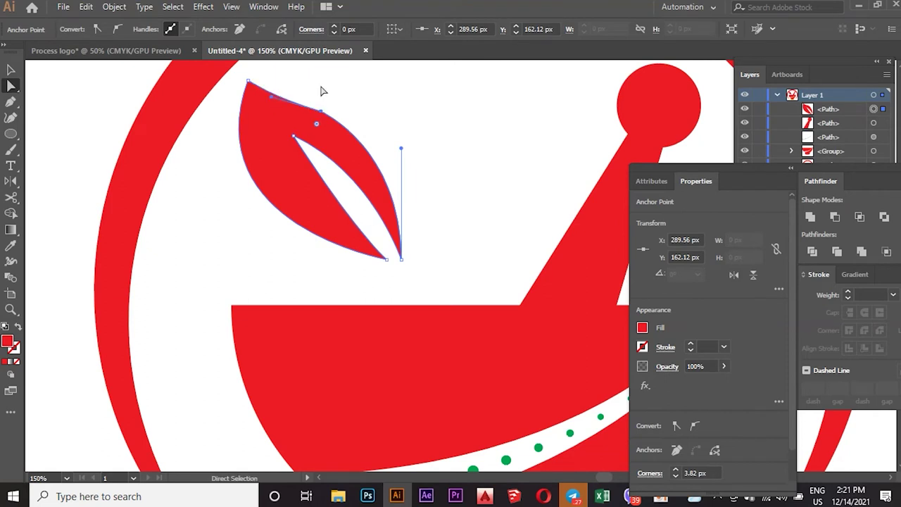
{"action": "left_click_drag", "start_coordinate": [400, 149], "coordinate": [424, 144]}
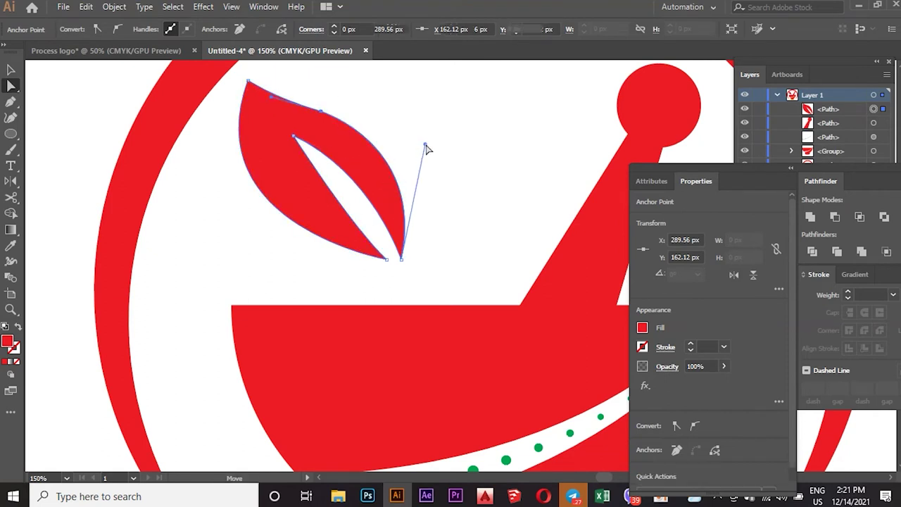
Narrow the leaf's inner cut into a thin slit and adjust its bottom tip.
{"action": "left_click", "coordinate": [347, 172]}
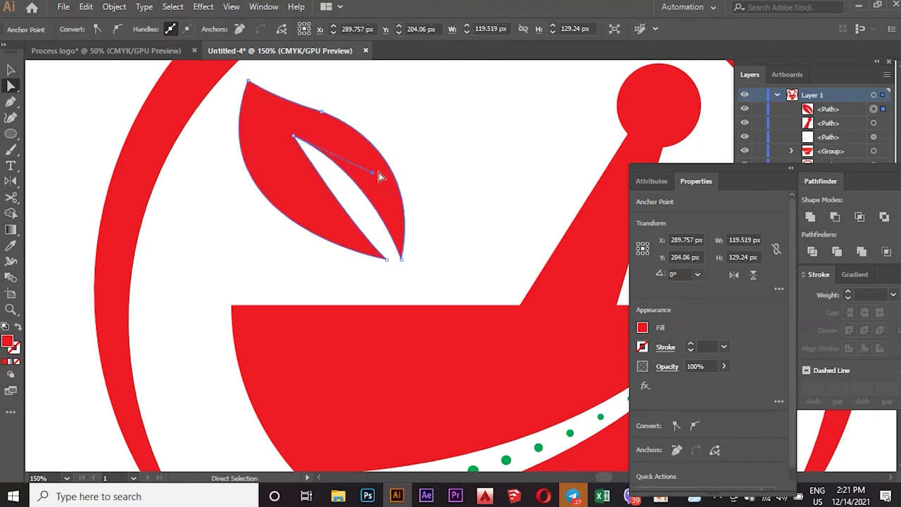
{"action": "left_click_drag", "start_coordinate": [372, 172], "coordinate": [363, 211]}
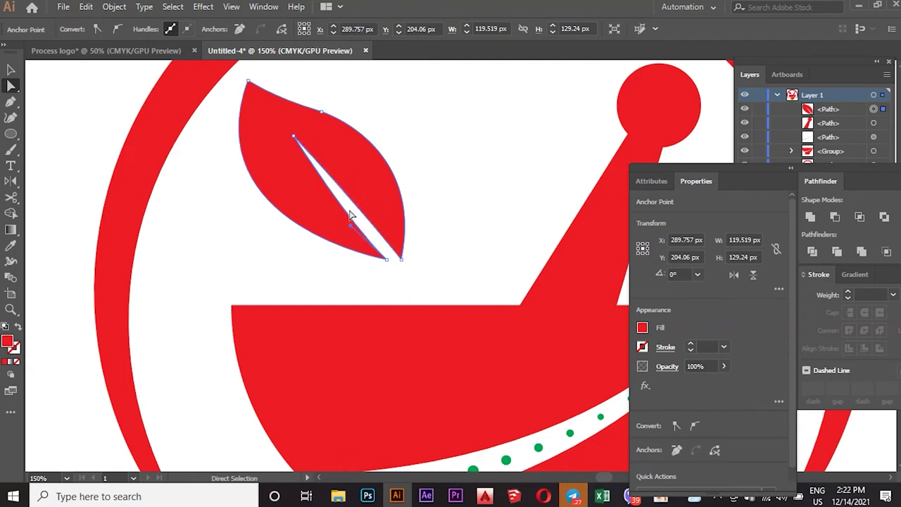
{"action": "left_click_drag", "start_coordinate": [348, 226], "coordinate": [345, 226]}
{"action": "left_click_drag", "start_coordinate": [393, 259], "coordinate": [392, 262]}
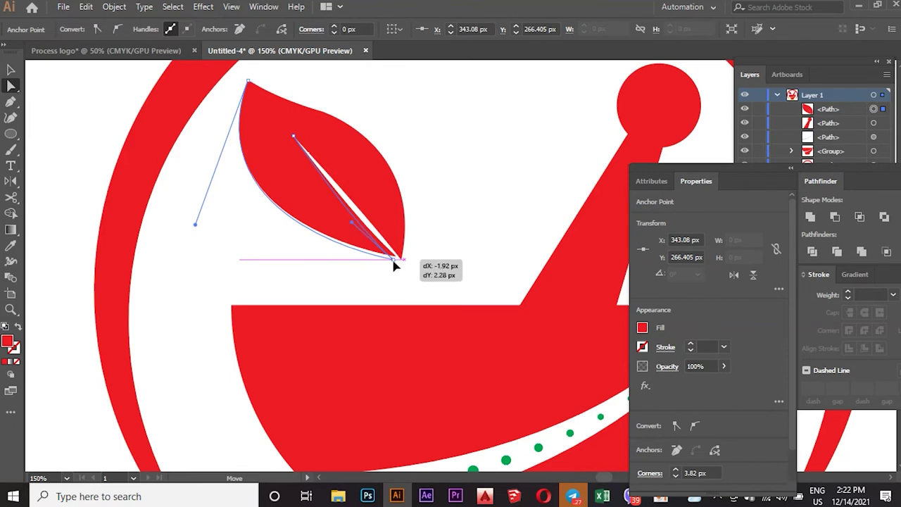
{"action": "left_click_drag", "start_coordinate": [392, 262], "coordinate": [398, 256]}
{"action": "left_click", "coordinate": [429, 231]}
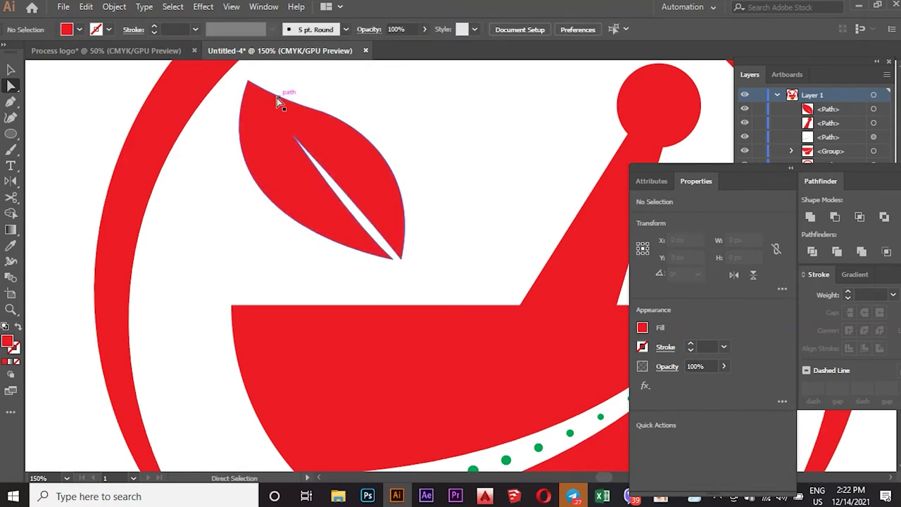
Raise the leaf's top tip slightly and clear the anchor selection.
{"action": "scroll", "coordinate": [276, 113], "scroll_direction": "up", "scroll_amount": 3}
{"action": "left_click_drag", "start_coordinate": [247, 146], "coordinate": [243, 129]}
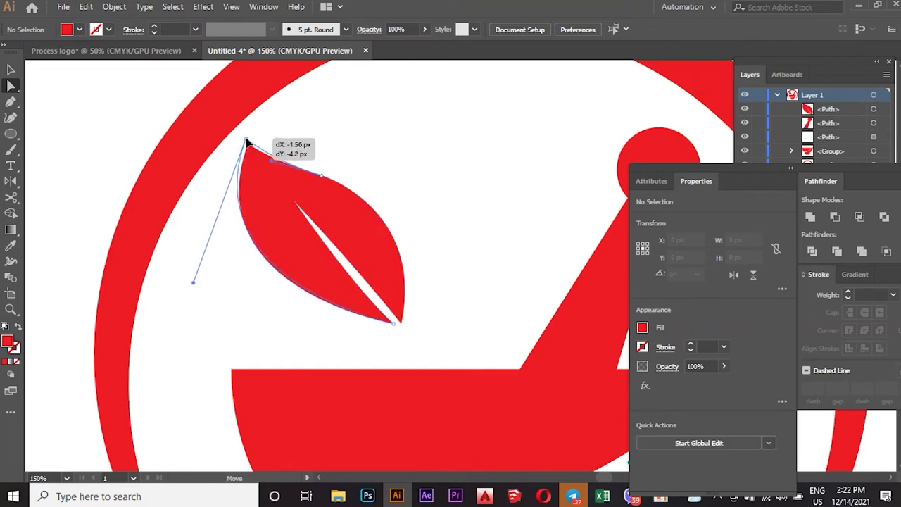
{"action": "left_click", "coordinate": [336, 161]}
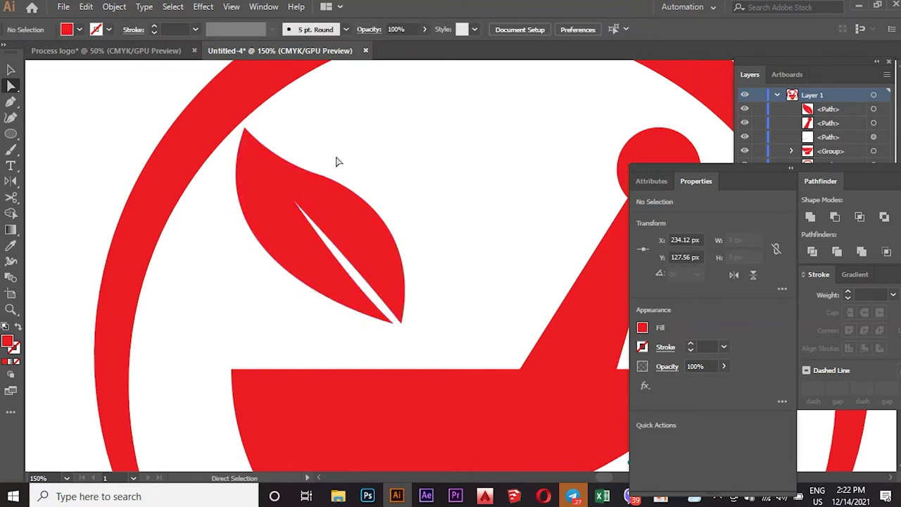
{"action": "scroll", "coordinate": [384, 142], "scroll_direction": "down", "scroll_amount": 3}
{"action": "scroll", "coordinate": [415, 176], "scroll_direction": "up", "scroll_amount": 1}
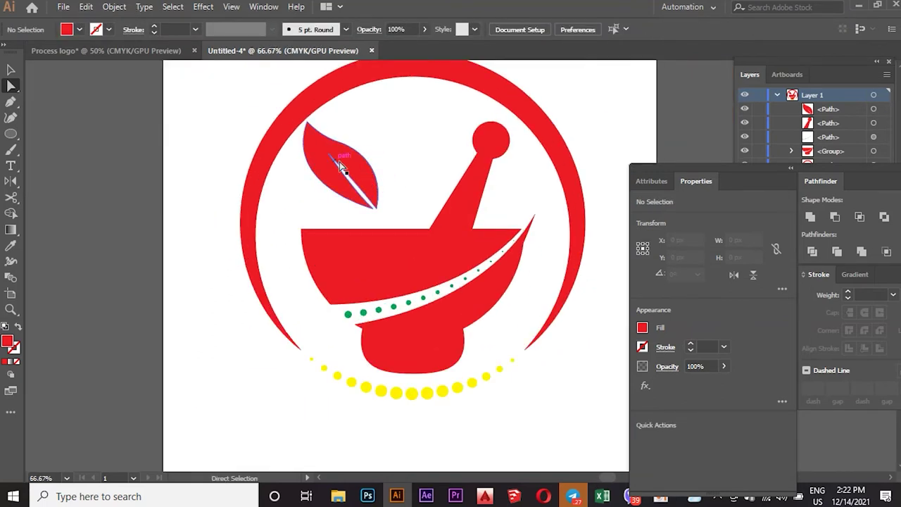
{"action": "left_click", "coordinate": [11, 69]}
Duplicate the leaf to its right and reflect the copy vertically.
{"action": "left_click_drag", "start_coordinate": [361, 178], "coordinate": [418, 155]}
{"action": "key", "text": "ctrl+z"}
{"action": "right_click", "coordinate": [418, 152]}
{"action": "mouse_move", "coordinate": [457, 344]}
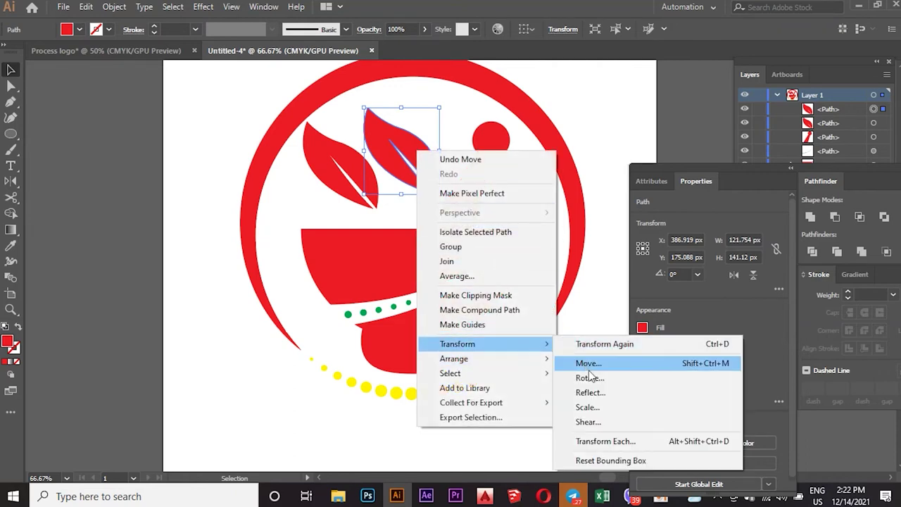
{"action": "left_click", "coordinate": [594, 387]}
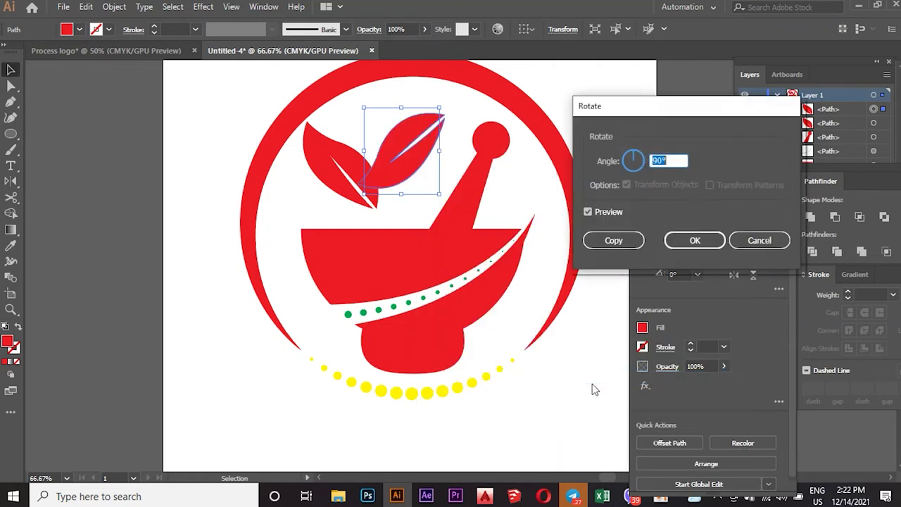
{"action": "left_click", "coordinate": [747, 239]}
{"action": "right_click", "coordinate": [420, 157]}
{"action": "mouse_move", "coordinate": [459, 350]}
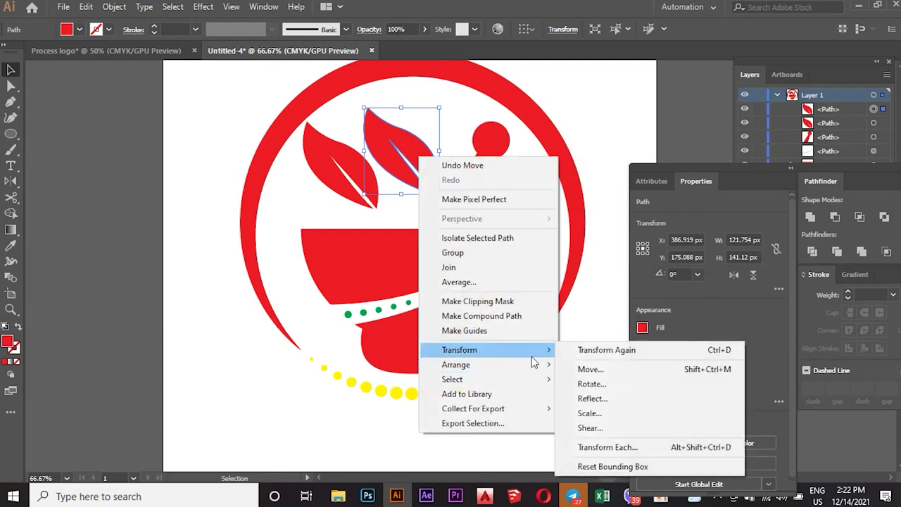
{"action": "left_click", "coordinate": [593, 398]}
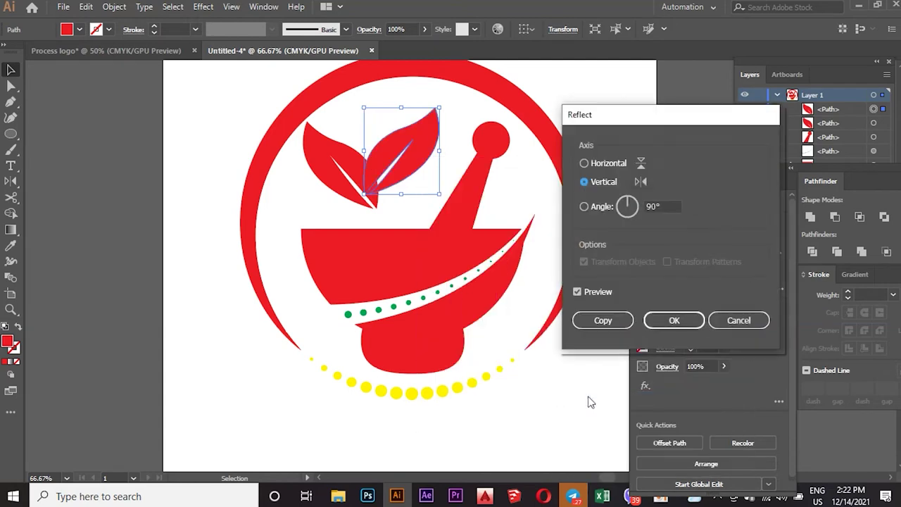
{"action": "left_click", "coordinate": [668, 322]}
Rotate the mirrored leaf outward, lower it, and shrink it to about 82.6 × 128.5 px.
{"action": "left_click_drag", "start_coordinate": [442, 102], "coordinate": [433, 87]}
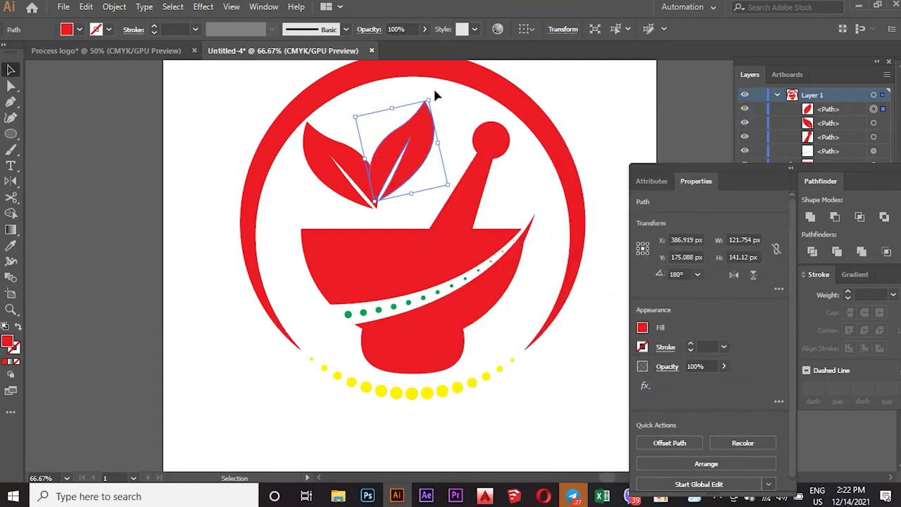
{"action": "left_click_drag", "start_coordinate": [399, 153], "coordinate": [402, 182]}
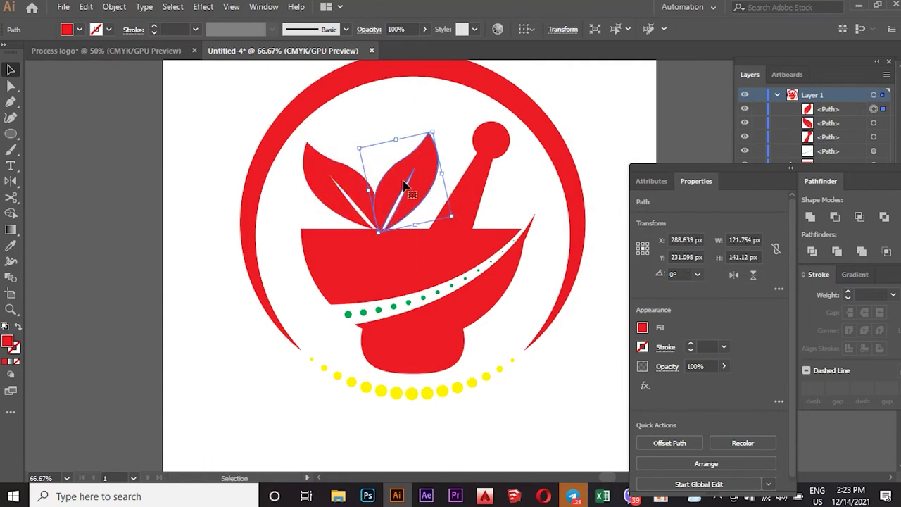
{"action": "mouse_move", "coordinate": [432, 130]}
{"action": "left_mouse_down"}
{"action": "mouse_move", "coordinate": [422, 149]}
{"action": "mouse_move", "coordinate": [428, 138]}
{"action": "left_mouse_up"}
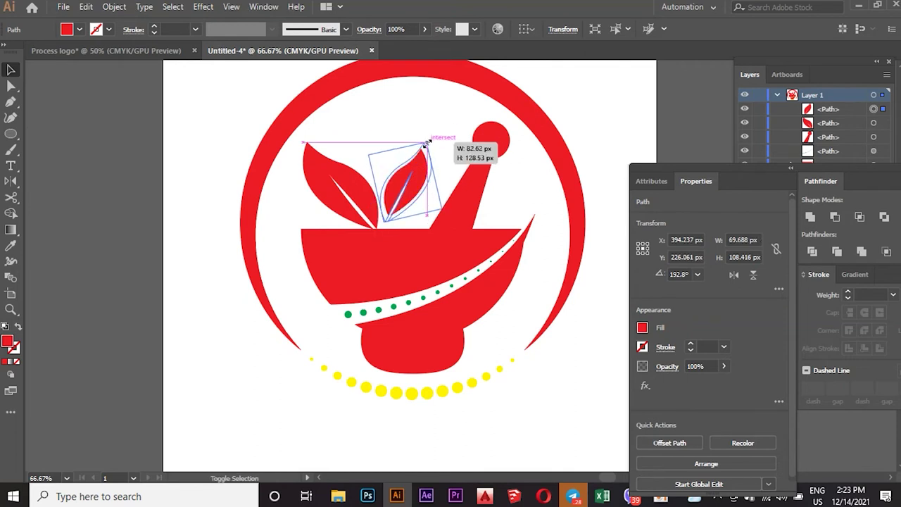
{"action": "left_click_drag", "start_coordinate": [416, 187], "coordinate": [414, 190]}
{"action": "left_click", "coordinate": [402, 136]}
{"action": "left_click", "coordinate": [331, 181]}
{"action": "left_click", "coordinate": [414, 148]}
{"action": "left_click", "coordinate": [414, 201]}
{"action": "left_click", "coordinate": [358, 191]}
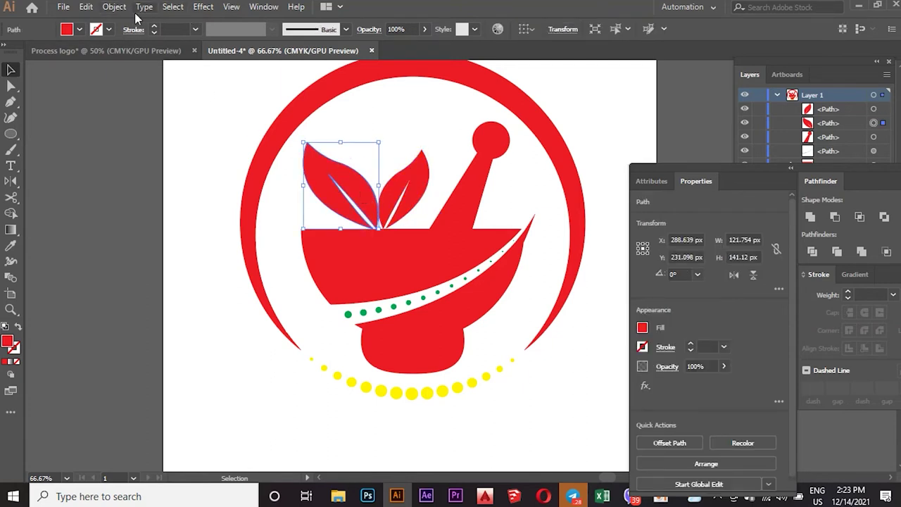
Apply a 2 px Offset Path to the selected leaf.
{"action": "left_click", "coordinate": [114, 7]}
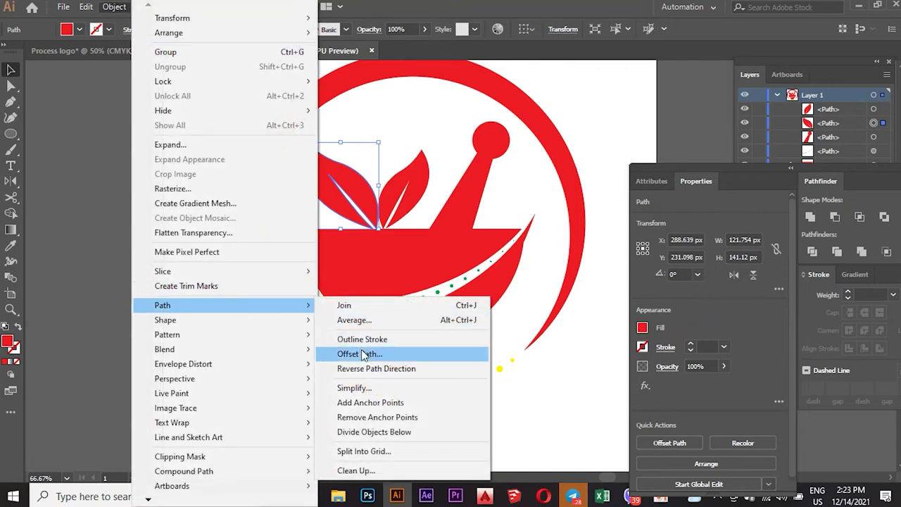
{"action": "left_click", "coordinate": [359, 354]}
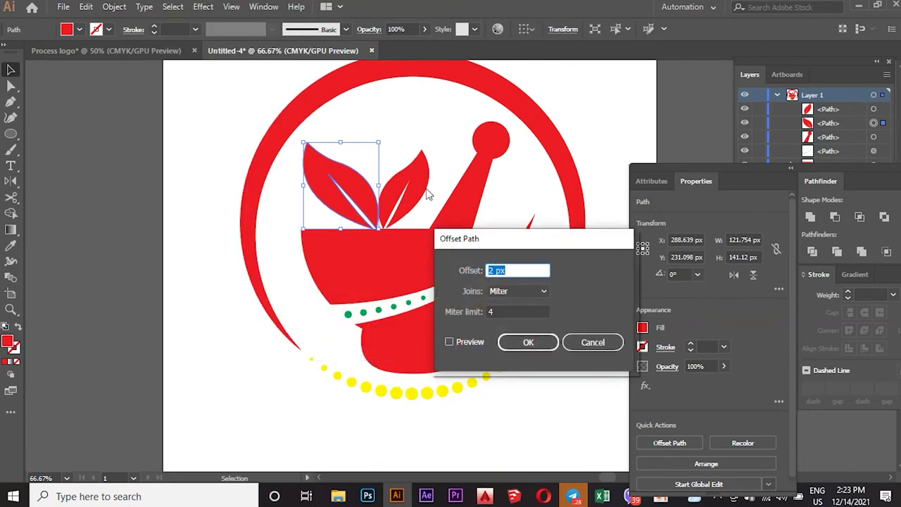
{"action": "left_click", "coordinate": [455, 342]}
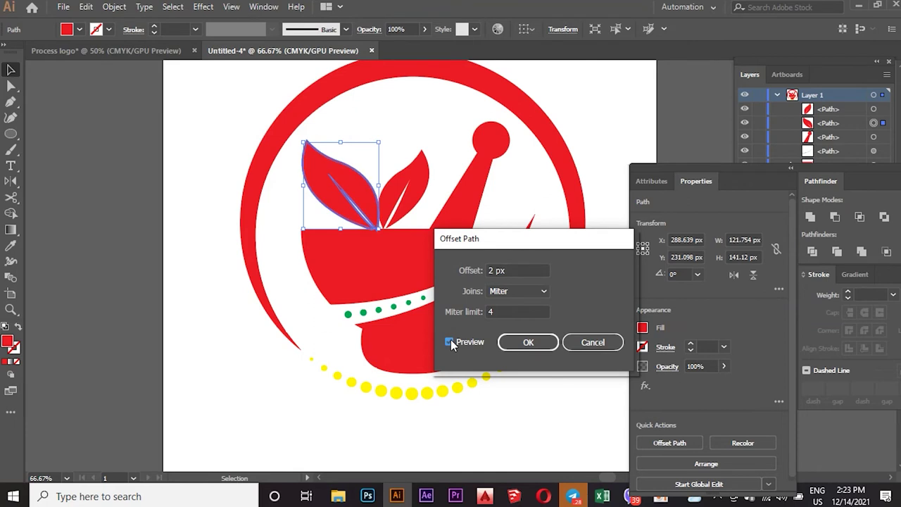
{"action": "left_click", "coordinate": [525, 343]}
{"action": "key", "text": "a"}
{"action": "key", "text": "v"}
Move the middle leaf slightly down-left and nudge the left leaf 2 px left.
{"action": "left_click_drag", "start_coordinate": [412, 190], "coordinate": [401, 204]}
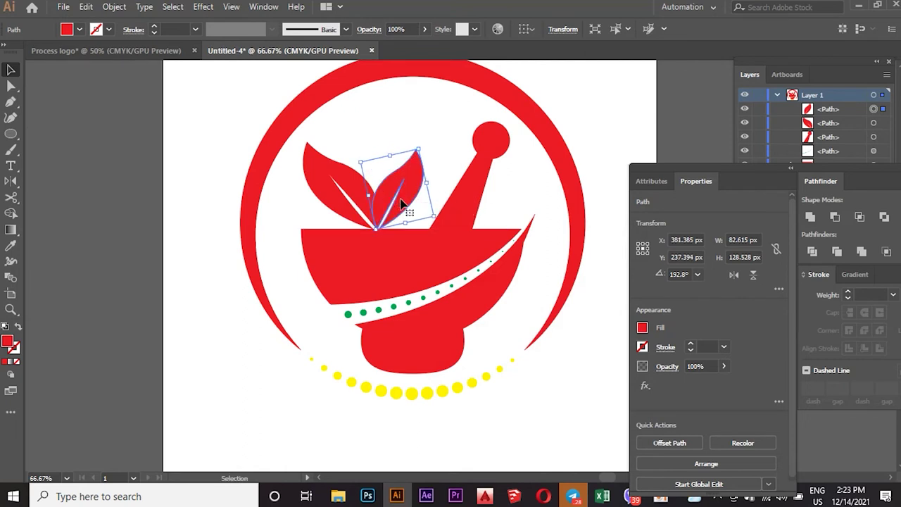
{"action": "left_click", "coordinate": [444, 179]}
{"action": "left_click", "coordinate": [343, 184]}
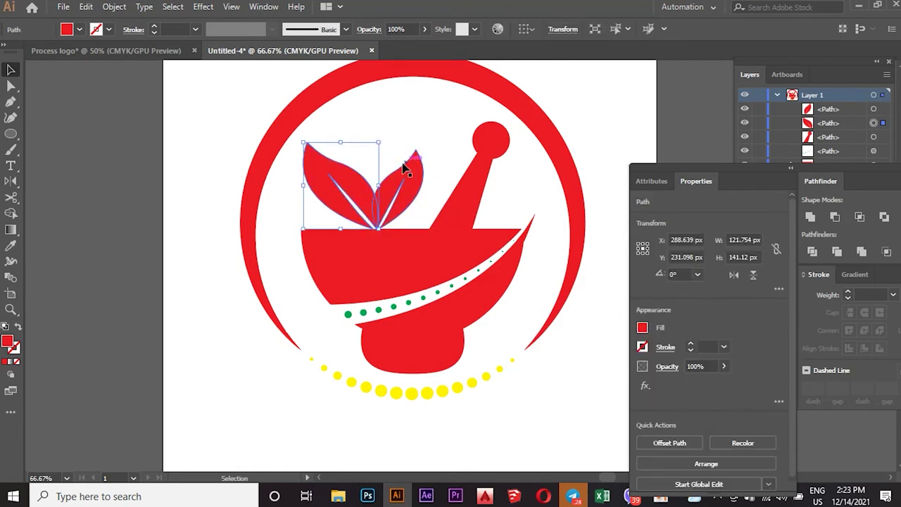
{"action": "left_click", "coordinate": [428, 190]}
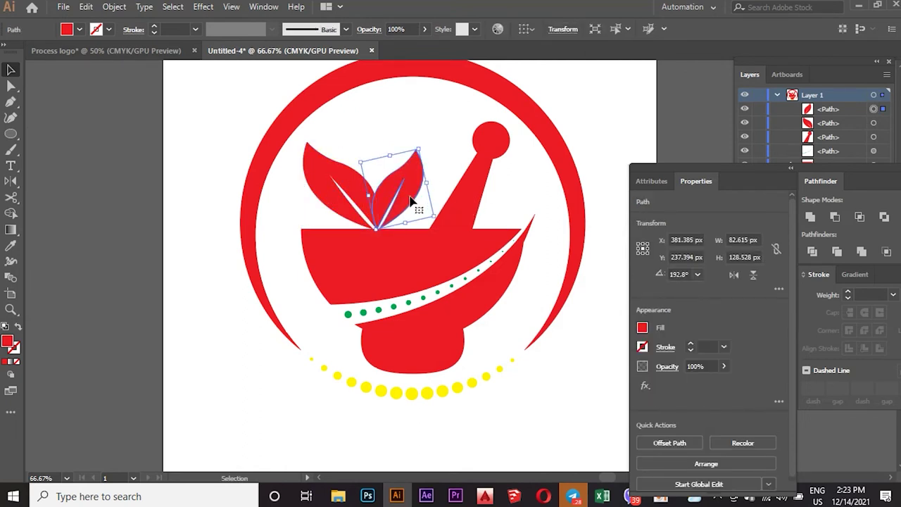
{"action": "left_click", "coordinate": [340, 195]}
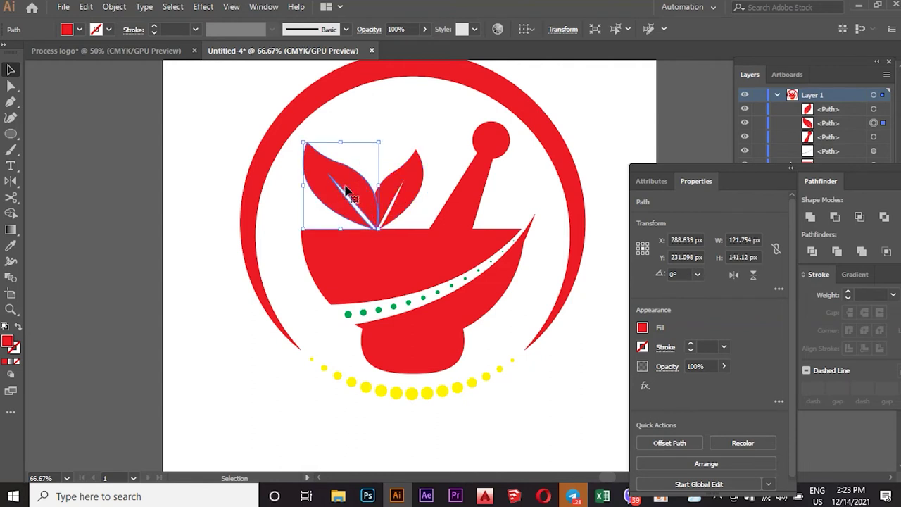
{"action": "key", "text": "Left"}
{"action": "key", "text": "Left"}
{"action": "left_click", "coordinate": [431, 203]}
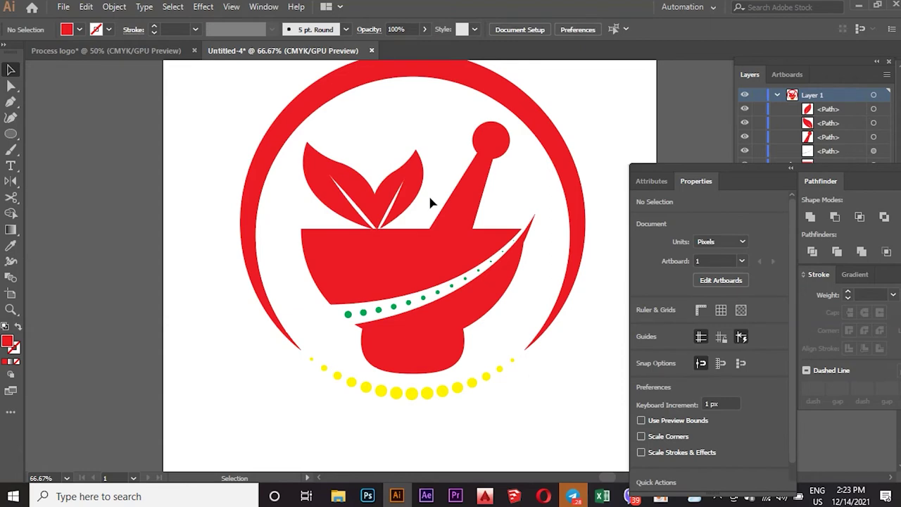
{"action": "left_click", "coordinate": [339, 181]}
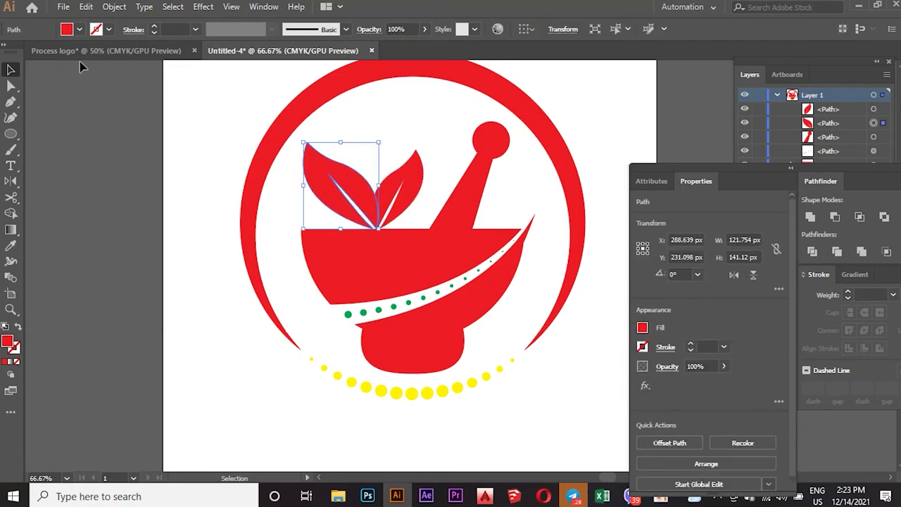
Apply a 2 px Offset Path to the left leaf.
{"action": "left_click", "coordinate": [114, 7]}
{"action": "mouse_move", "coordinate": [162, 305]}
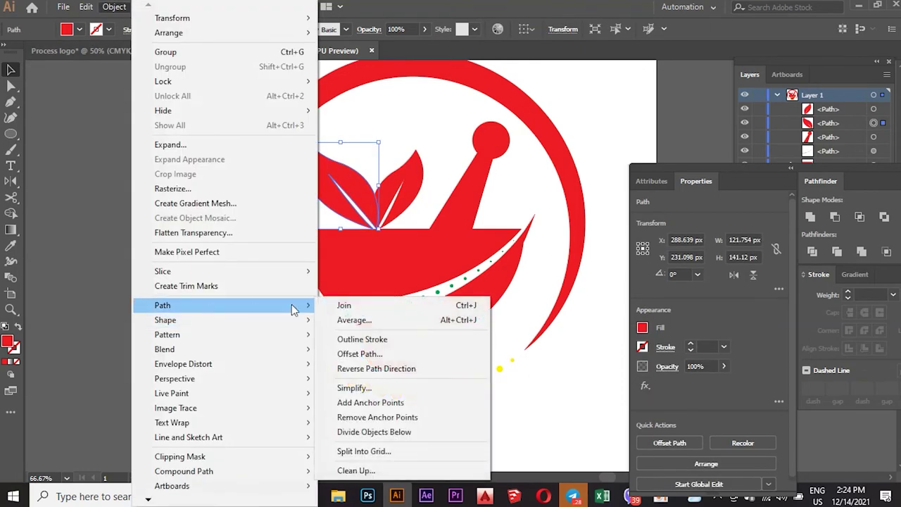
{"action": "left_click", "coordinate": [359, 354]}
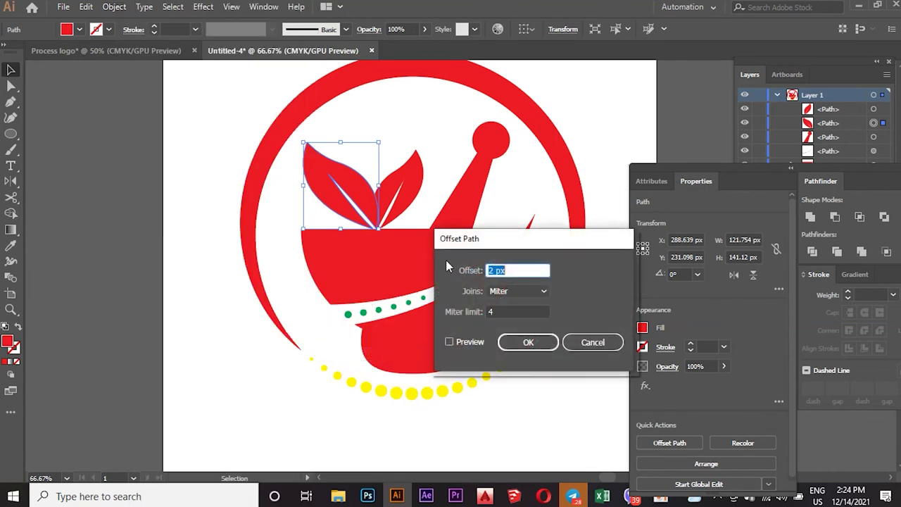
{"action": "left_click", "coordinate": [449, 342]}
{"action": "left_click", "coordinate": [511, 343]}
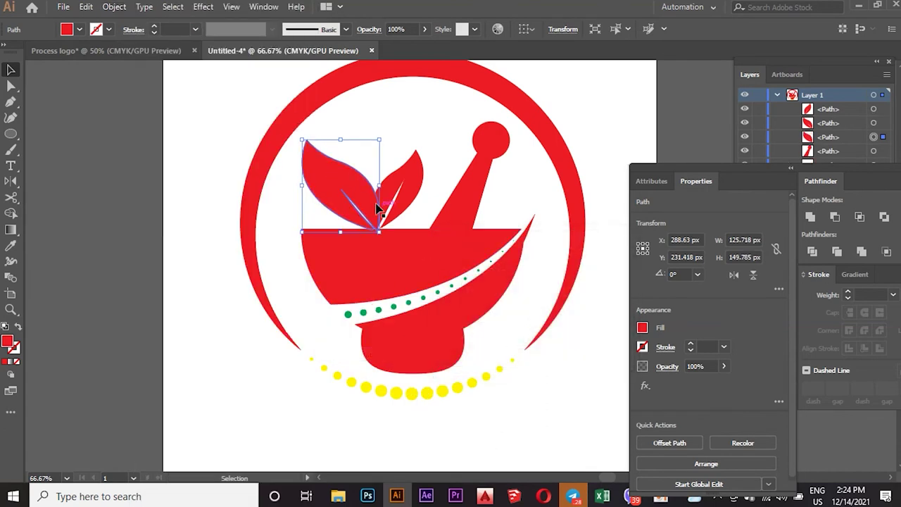
Copy the original left leaf and paste it in front of itself.
{"action": "left_click", "coordinate": [381, 121]}
{"action": "left_click", "coordinate": [353, 191]}
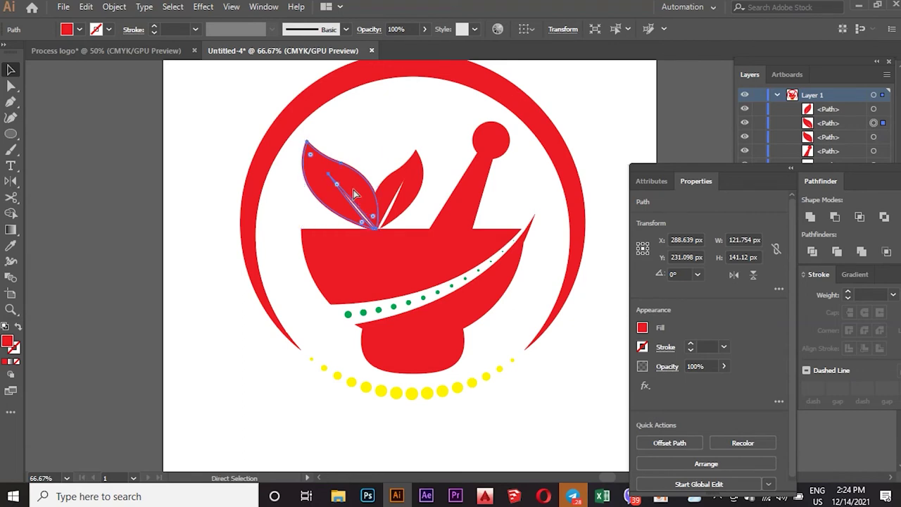
{"action": "left_click", "coordinate": [86, 6]}
{"action": "left_click", "coordinate": [162, 68]}
{"action": "key", "text": "ctrl+f"}
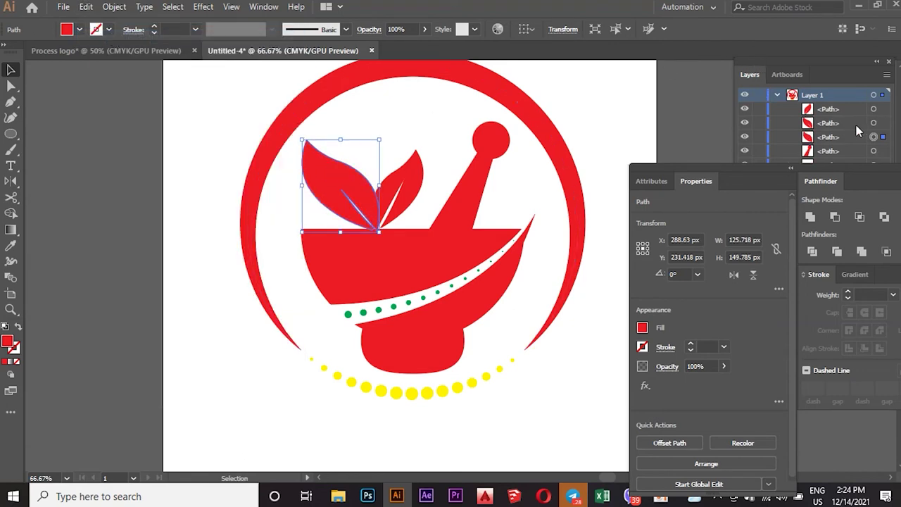
Fill the leaf copy with white and bring the left leaf to the front.
{"action": "left_click", "coordinate": [79, 30]}
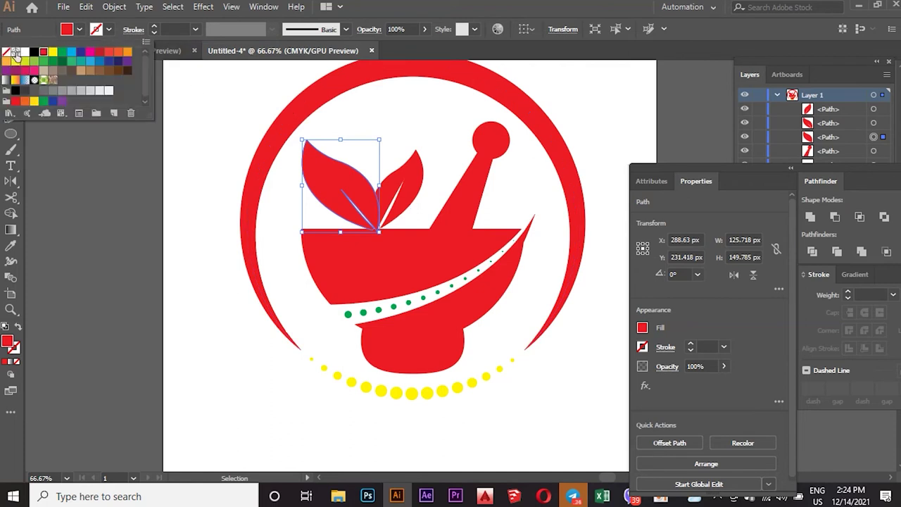
{"action": "left_click", "coordinate": [24, 52]}
{"action": "left_click", "coordinate": [233, 105]}
{"action": "left_click", "coordinate": [233, 104]}
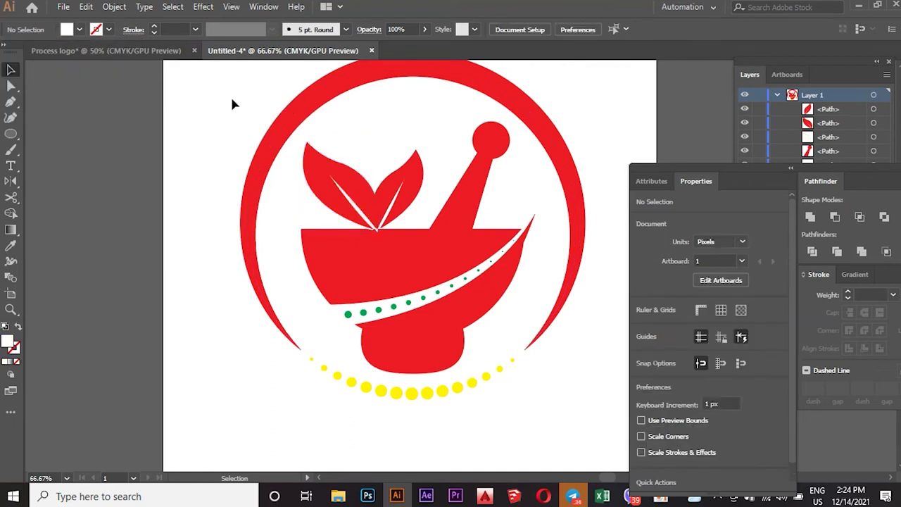
{"action": "left_click", "coordinate": [374, 204]}
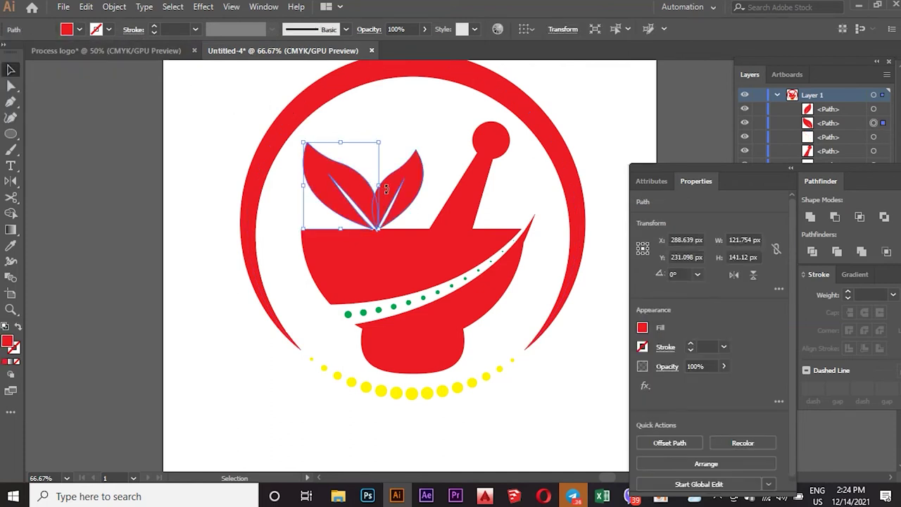
{"action": "right_click", "coordinate": [364, 196]}
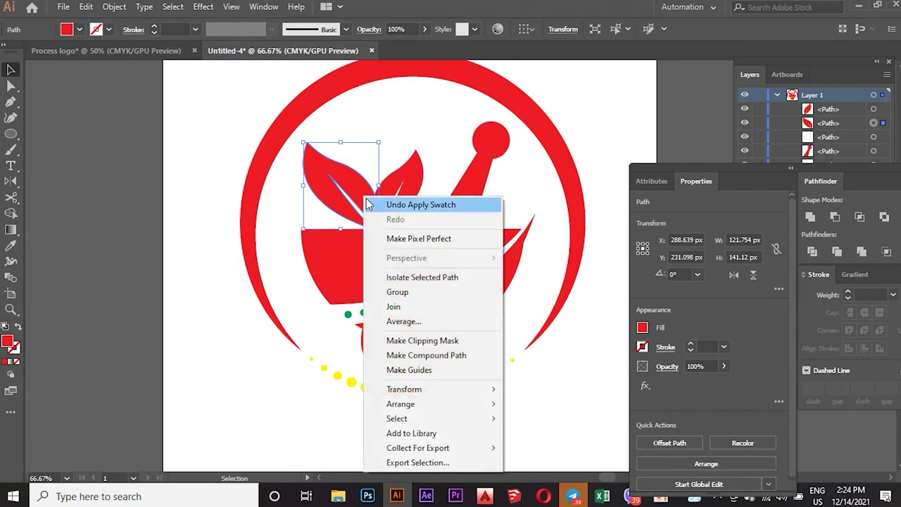
{"action": "left_click", "coordinate": [527, 402]}
{"action": "left_click", "coordinate": [433, 137]}
Select the arc, leaves and pestle together and enlarge the Layers list.
{"action": "left_click", "coordinate": [401, 194]}
{"action": "left_click_drag", "start_coordinate": [400, 191], "coordinate": [405, 187]}
{"action": "key", "text": "ctrl+z"}
{"action": "key", "text": "ctrl+z"}
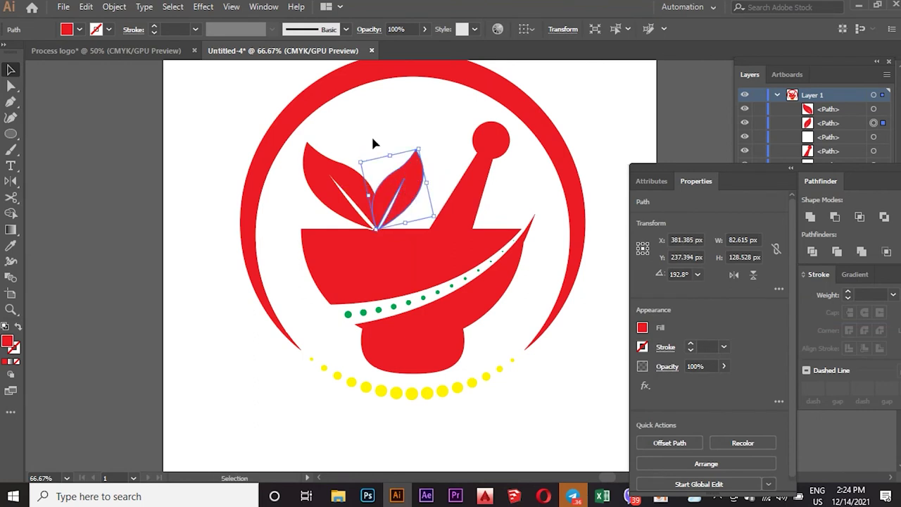
{"action": "left_click", "coordinate": [367, 117]}
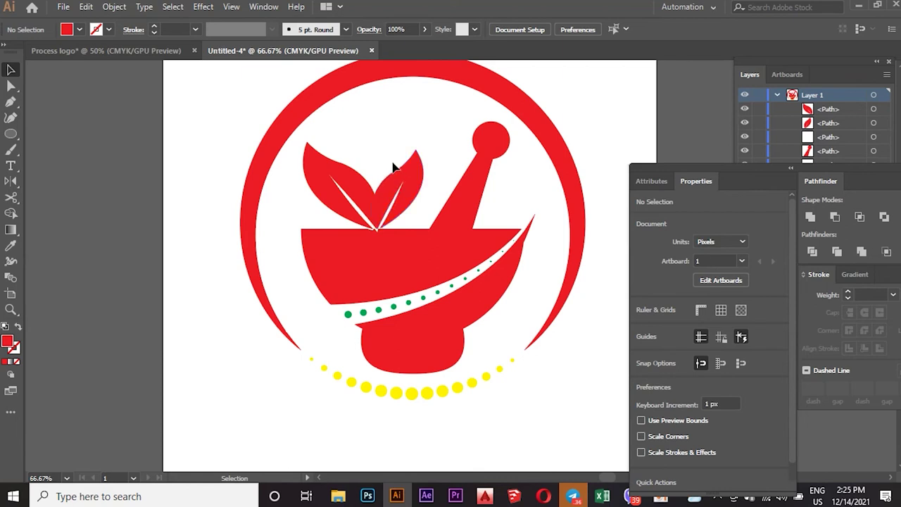
{"action": "left_click_drag", "start_coordinate": [335, 221], "coordinate": [335, 221]}
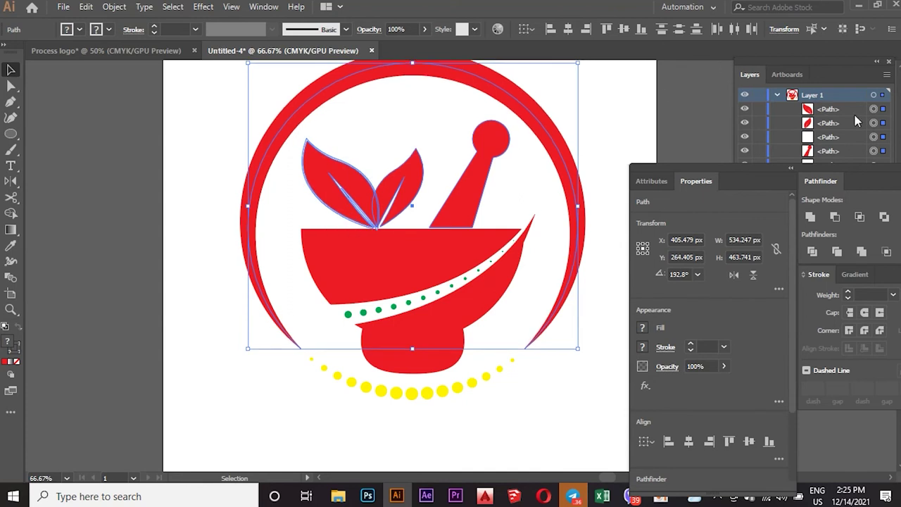
{"action": "left_click_drag", "start_coordinate": [823, 168], "coordinate": [828, 305]}
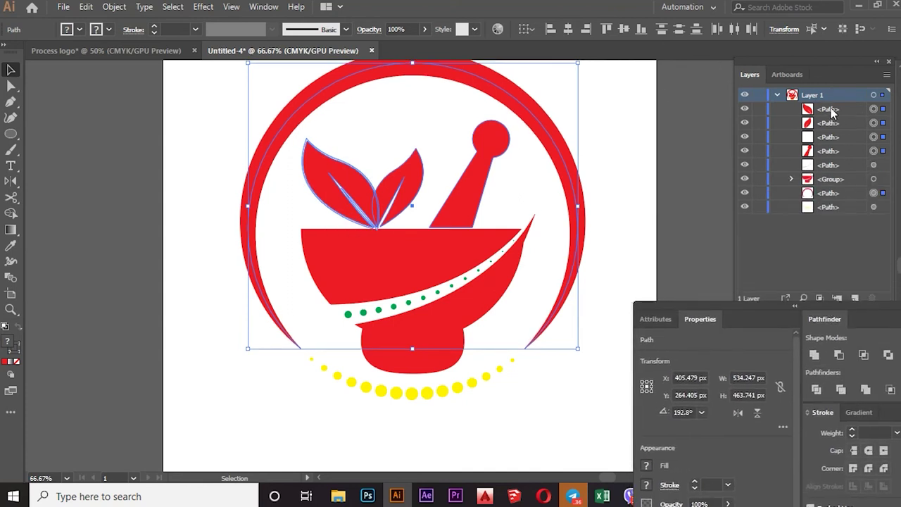
Restack both red leaf paths in Layers below the bowl group, above the white offset leaf copy.
{"action": "left_click_drag", "start_coordinate": [827, 109], "coordinate": [837, 213]}
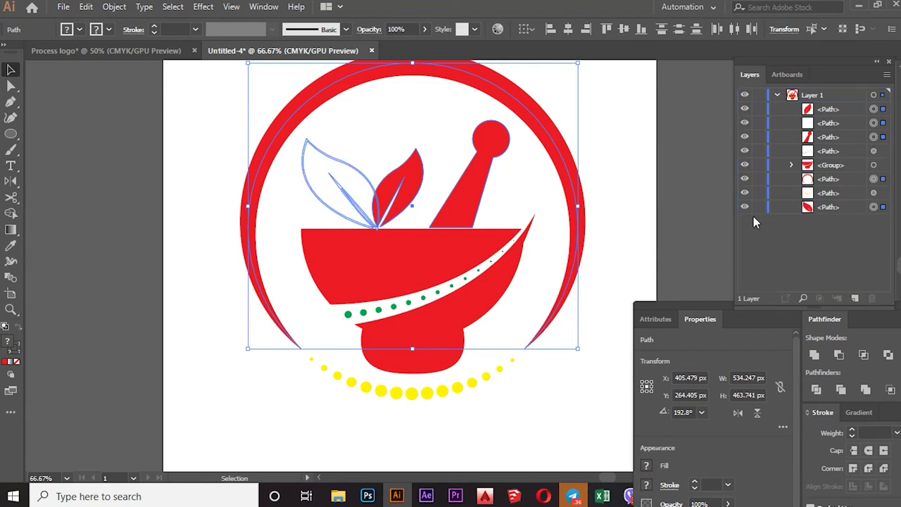
{"action": "left_click_drag", "start_coordinate": [793, 204], "coordinate": [837, 111]}
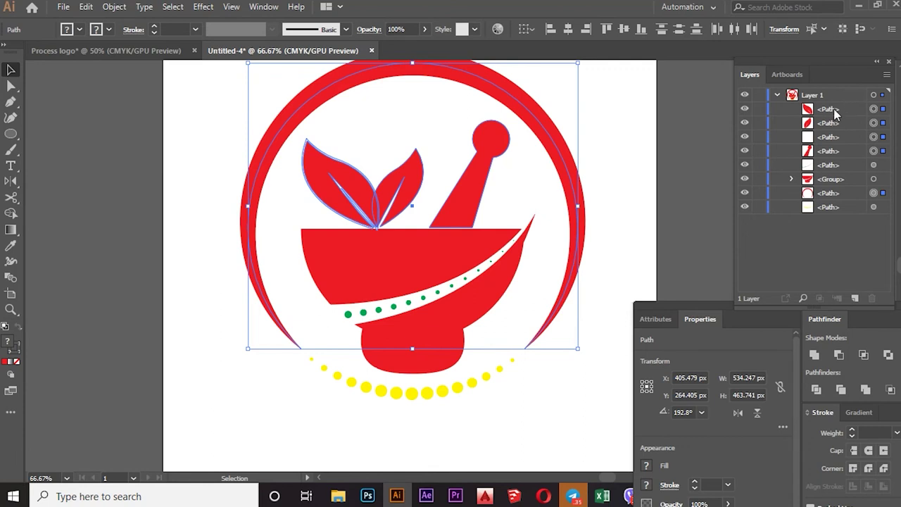
{"action": "left_click_drag", "start_coordinate": [835, 114], "coordinate": [835, 192]}
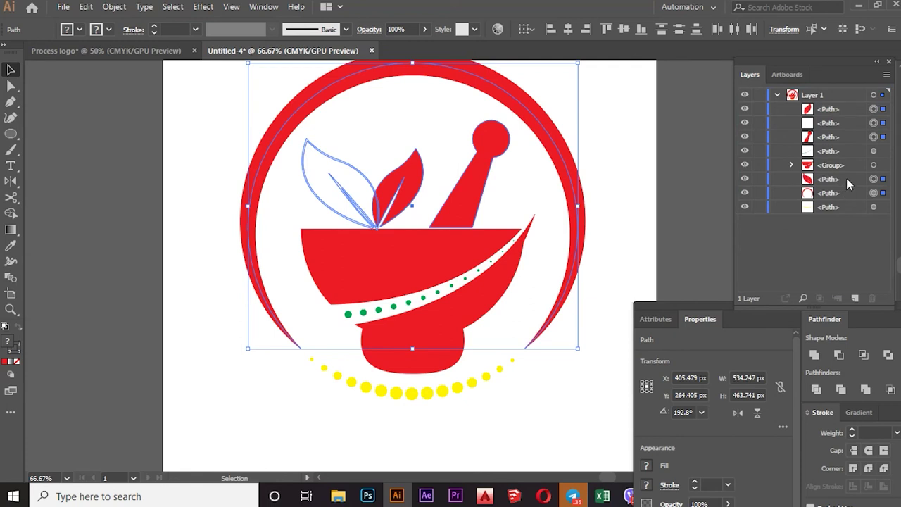
{"action": "left_click_drag", "start_coordinate": [849, 109], "coordinate": [853, 188]}
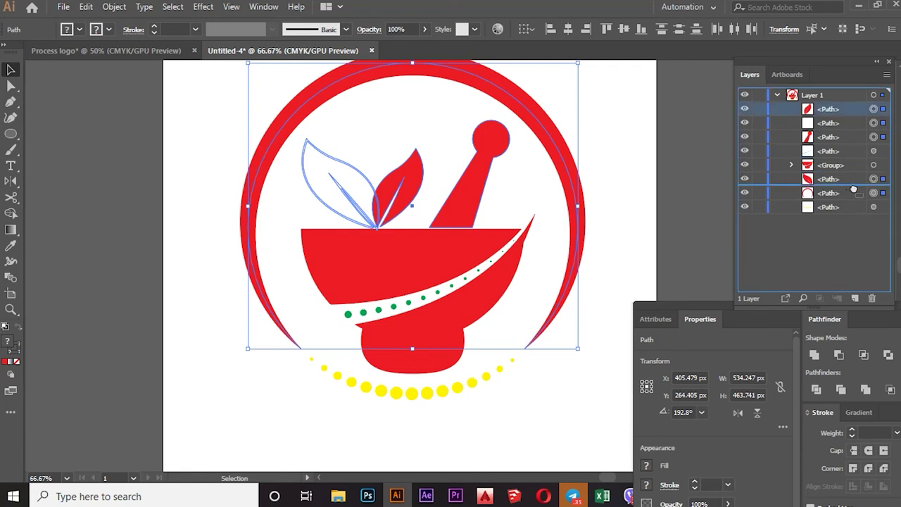
{"action": "left_click_drag", "start_coordinate": [836, 109], "coordinate": [844, 172]}
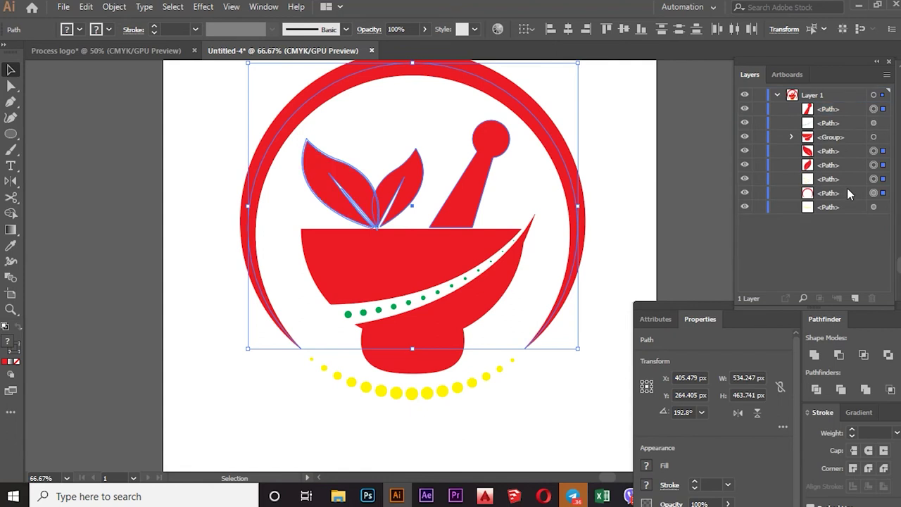
{"action": "left_click", "coordinate": [646, 133]}
{"action": "left_click", "coordinate": [367, 202]}
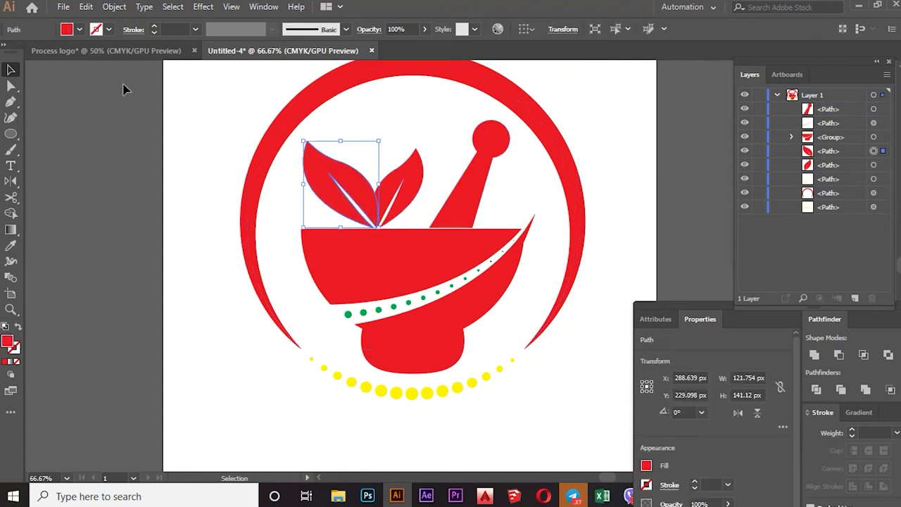
Ungroup the bowl and fill it with the yellow-orange gradient swatch.
{"action": "right_click", "coordinate": [382, 277]}
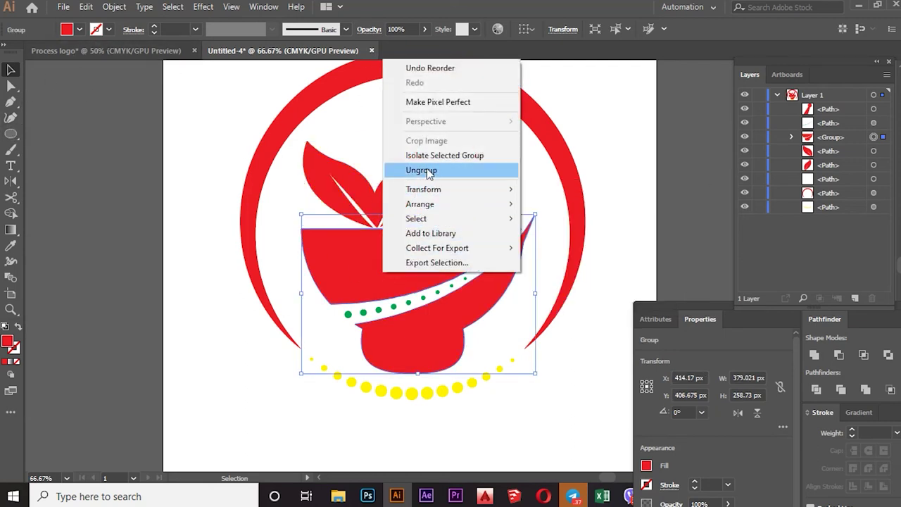
{"action": "left_click", "coordinate": [427, 170]}
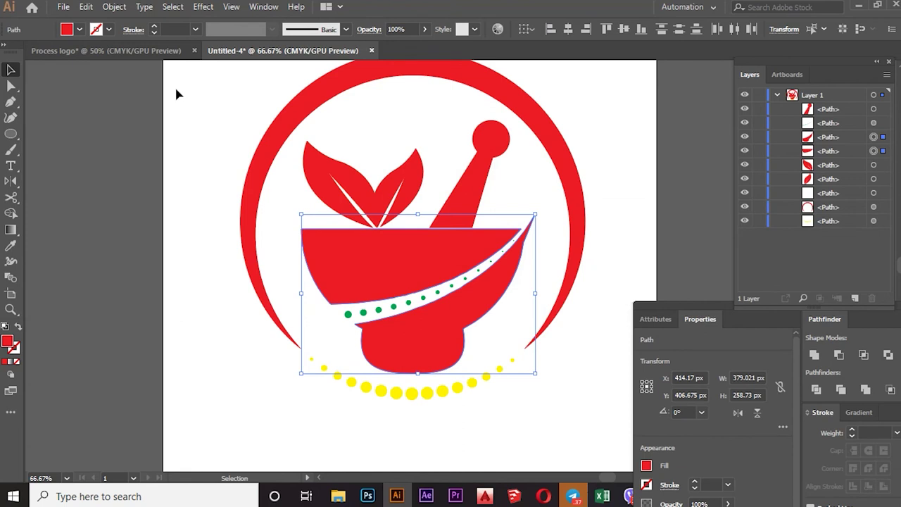
{"action": "left_click", "coordinate": [79, 29]}
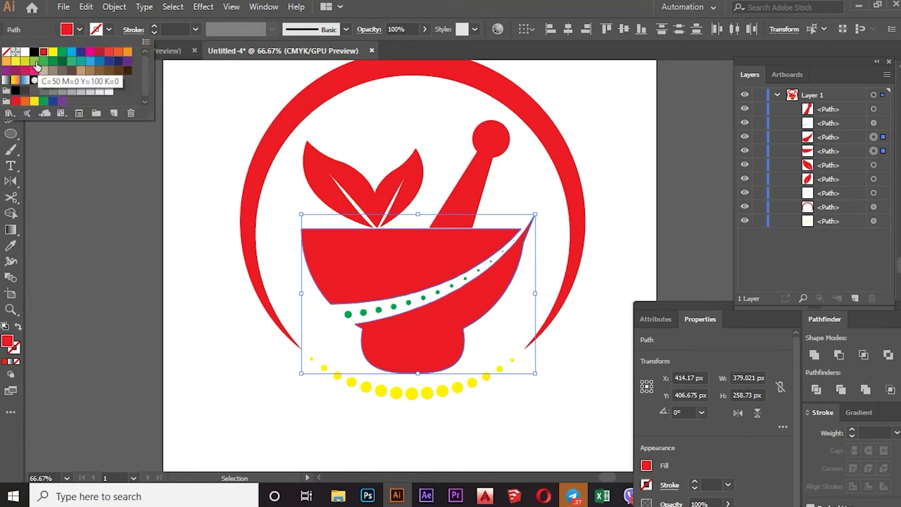
{"action": "left_click", "coordinate": [15, 80]}
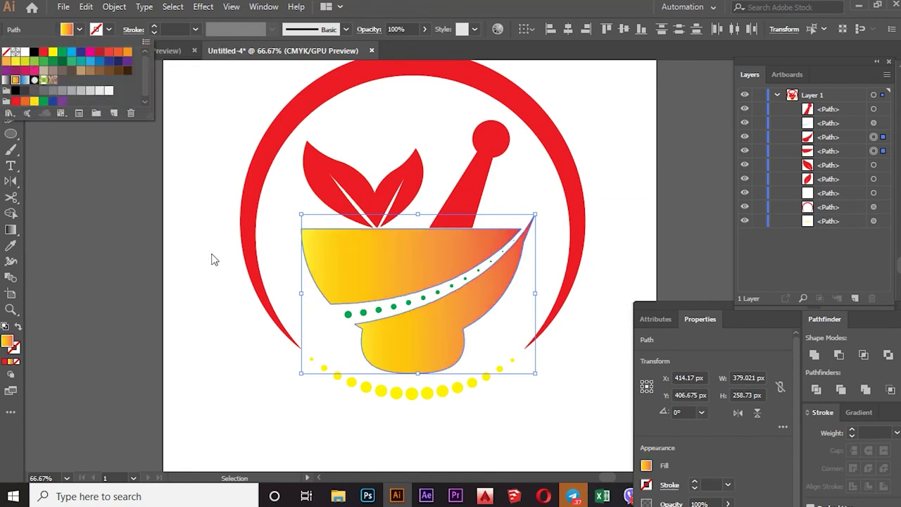
Select only the lower bowl piece and remove its three middle gradient stops.
{"action": "left_click", "coordinate": [176, 168]}
{"action": "left_click", "coordinate": [201, 151]}
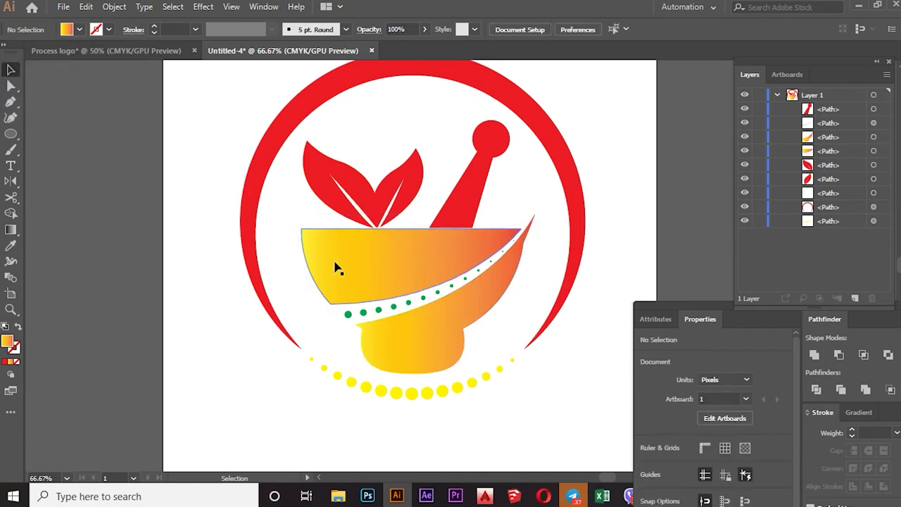
{"action": "left_click", "coordinate": [423, 339]}
{"action": "left_click_drag", "start_coordinate": [730, 315], "coordinate": [732, 130]}
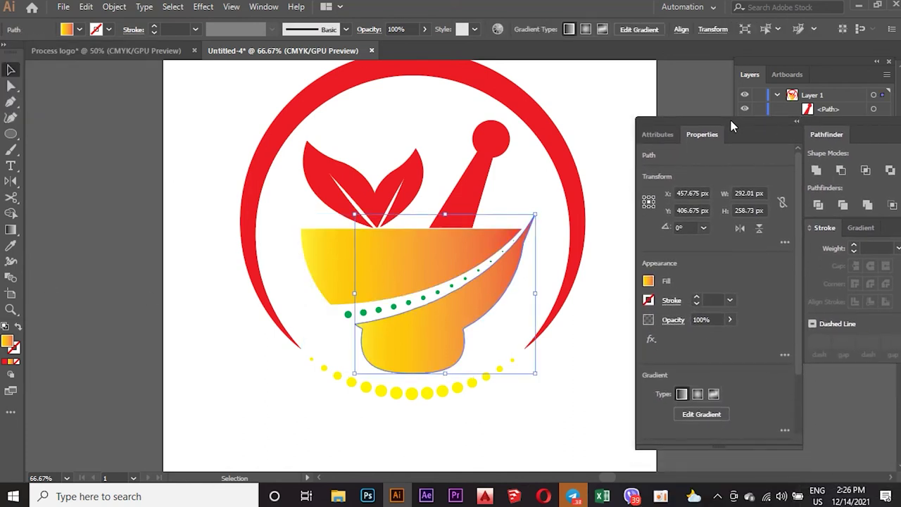
{"action": "left_click", "coordinate": [10, 230]}
{"action": "left_click_drag", "start_coordinate": [751, 120], "coordinate": [699, 127]}
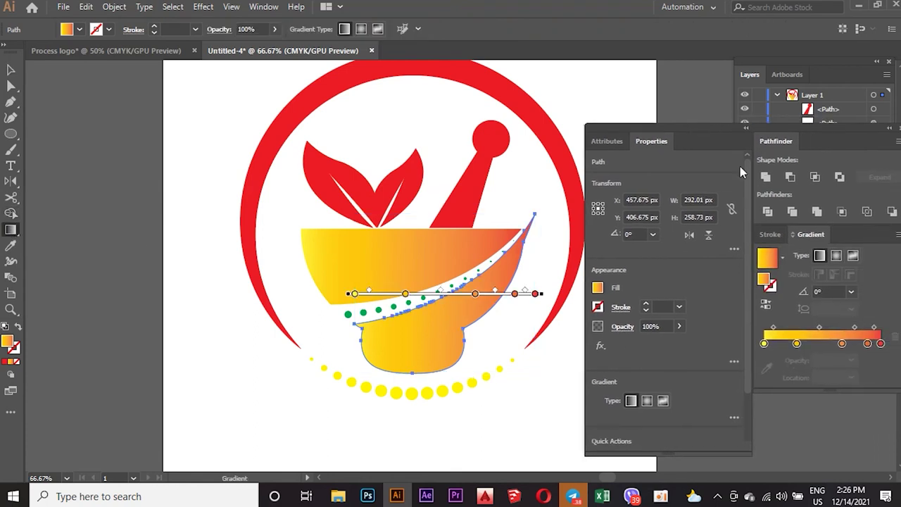
{"action": "left_click_drag", "start_coordinate": [842, 344], "coordinate": [845, 375]}
{"action": "left_click_drag", "start_coordinate": [796, 343], "coordinate": [798, 377]}
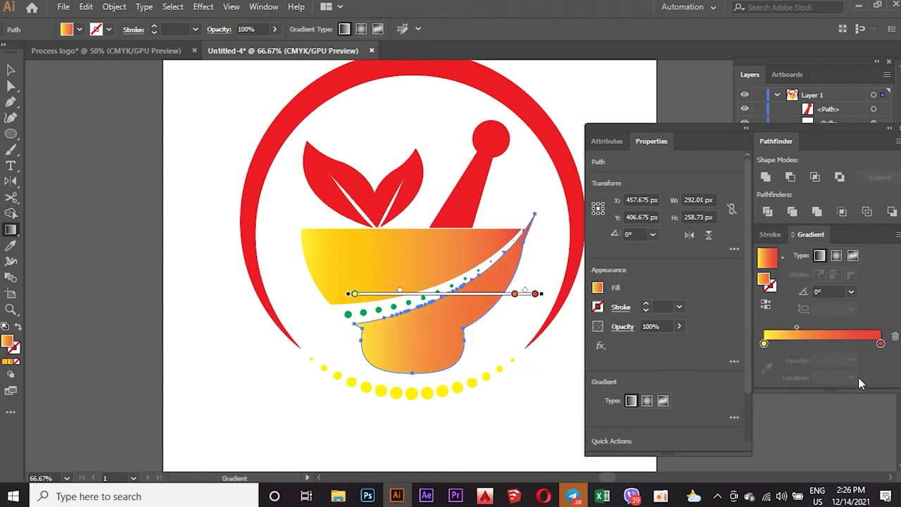
{"action": "left_click_drag", "start_coordinate": [867, 343], "coordinate": [869, 377]}
Recolor the lower piece's gradient from green to light green, angled diagonally at 30.2°.
{"action": "left_click", "coordinate": [877, 344]}
{"action": "left_click_drag", "start_coordinate": [877, 343], "coordinate": [880, 344]}
{"action": "double_click", "coordinate": [880, 344]}
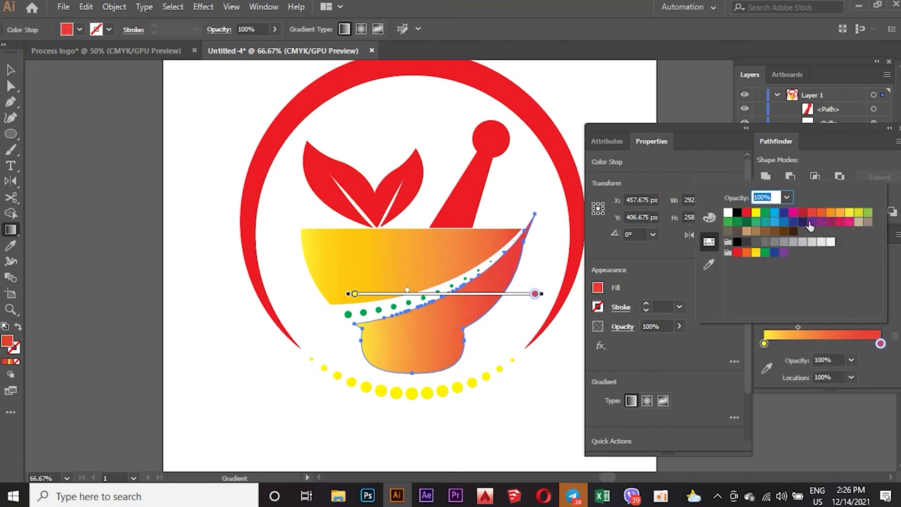
{"action": "left_click", "coordinate": [867, 212]}
{"action": "left_click", "coordinate": [764, 344]}
{"action": "double_click", "coordinate": [764, 344]}
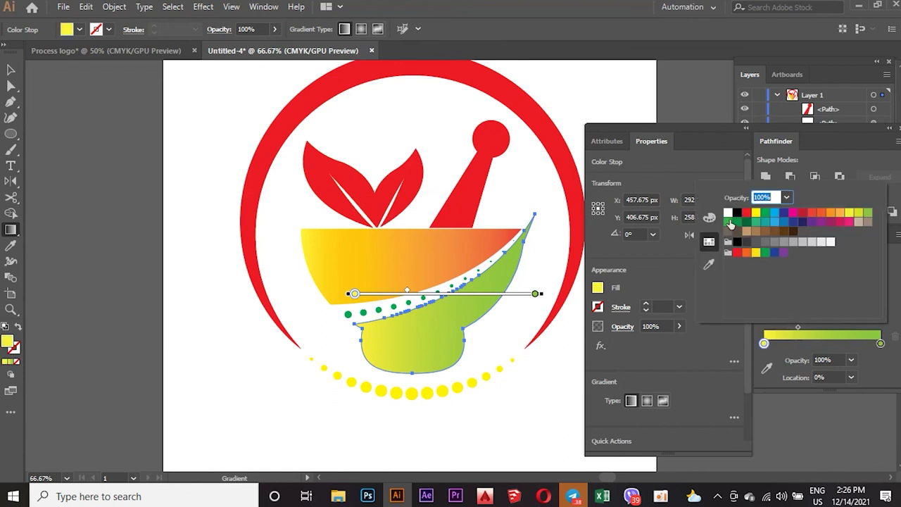
{"action": "left_click", "coordinate": [728, 222]}
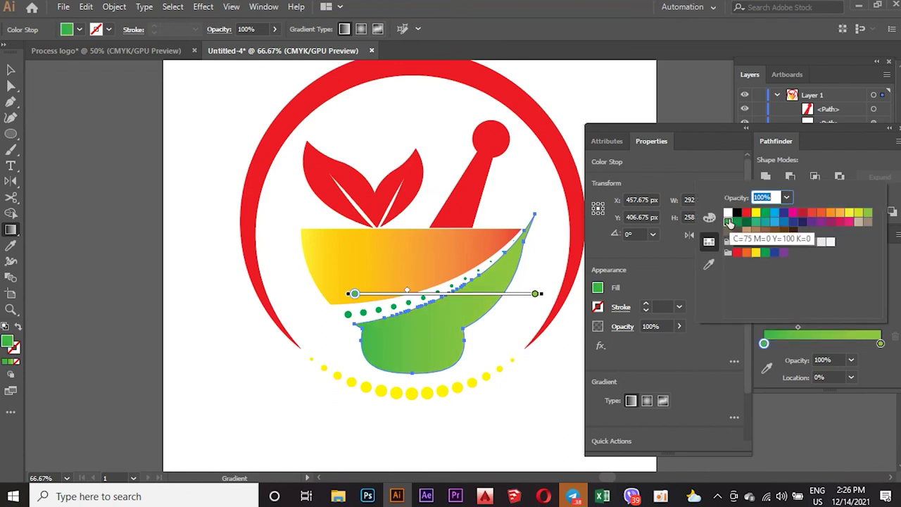
{"action": "left_click", "coordinate": [14, 230]}
{"action": "mouse_move", "coordinate": [519, 259]}
{"action": "left_mouse_down"}
{"action": "mouse_move", "coordinate": [408, 342]}
{"action": "mouse_move", "coordinate": [513, 278]}
{"action": "left_mouse_up"}
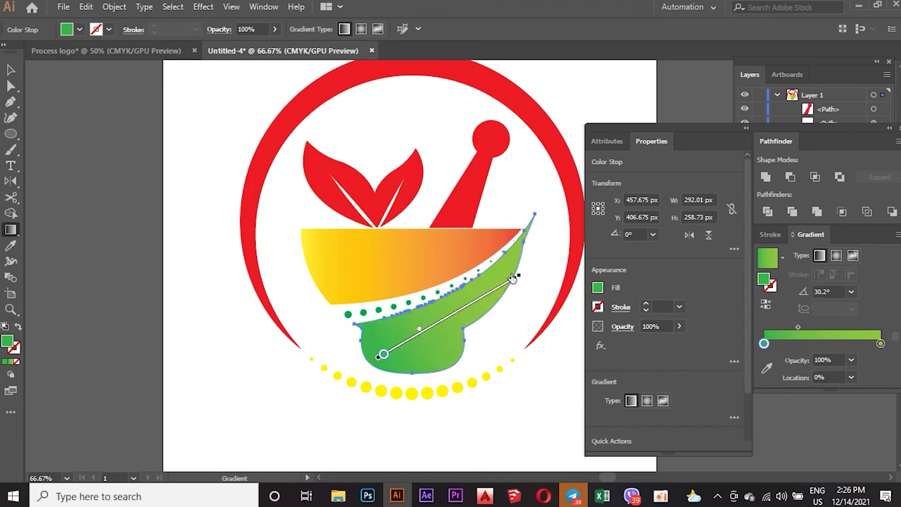
{"action": "left_click", "coordinate": [10, 69]}
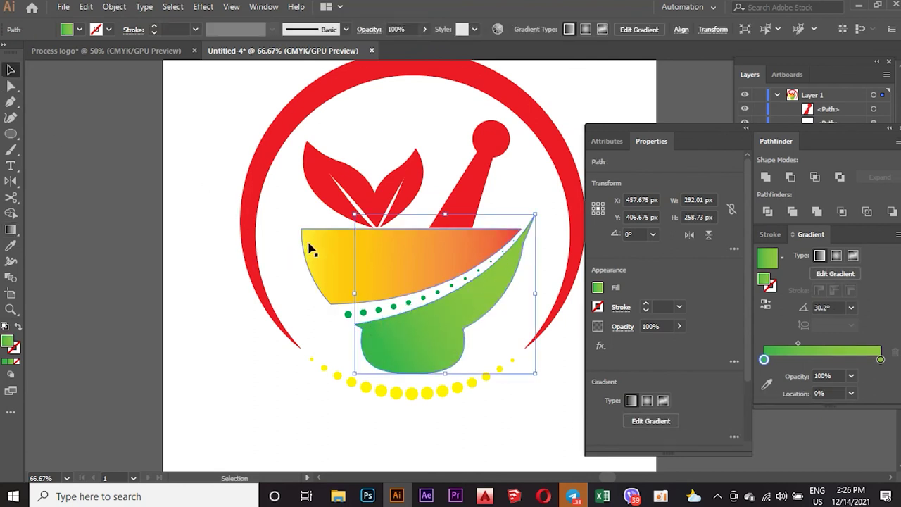
Change the upper bowl's yellow-to-red gradient into a light-green-to-green gradient.
{"action": "left_click", "coordinate": [338, 253]}
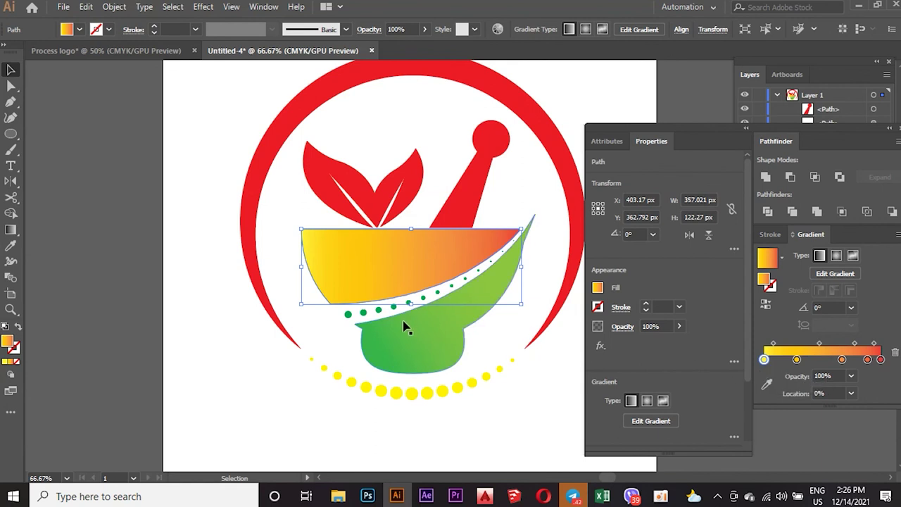
{"action": "left_click", "coordinate": [403, 327]}
{"action": "left_click", "coordinate": [321, 260]}
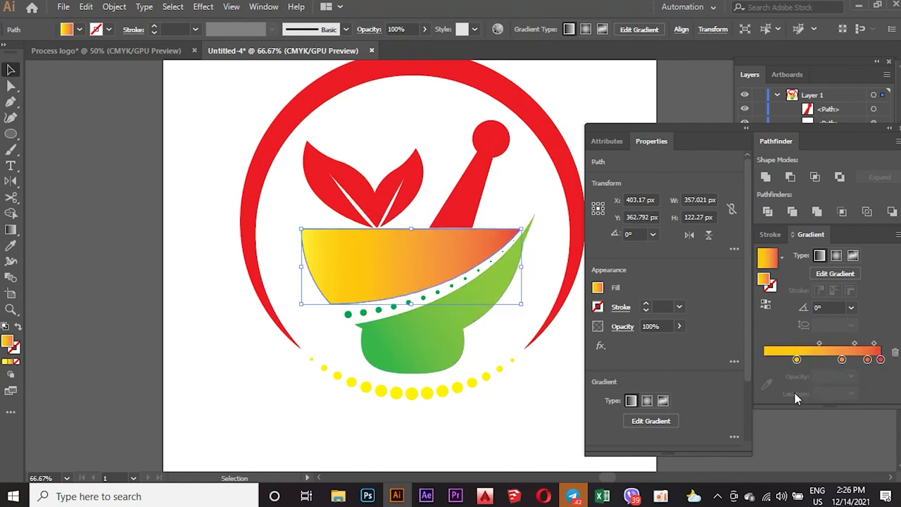
{"action": "left_click_drag", "start_coordinate": [867, 359], "coordinate": [880, 360]}
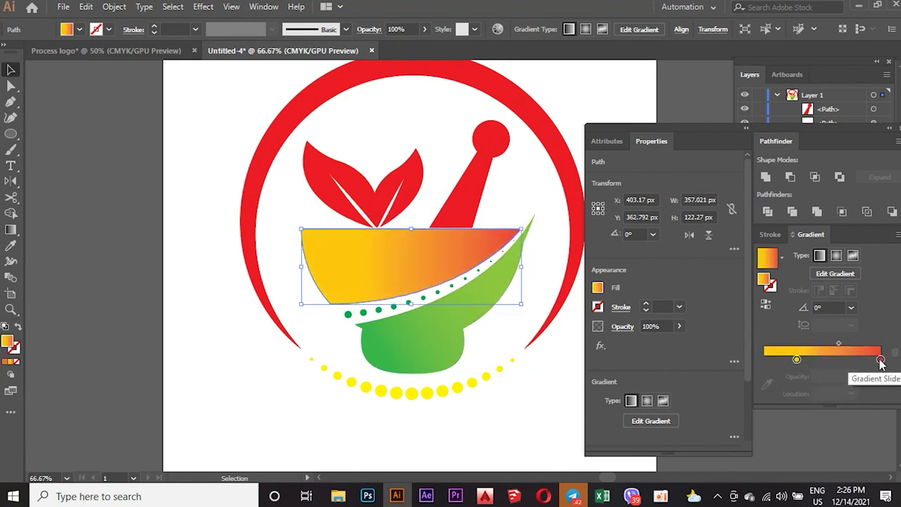
{"action": "double_click", "coordinate": [880, 360]}
{"action": "left_click", "coordinate": [728, 238]}
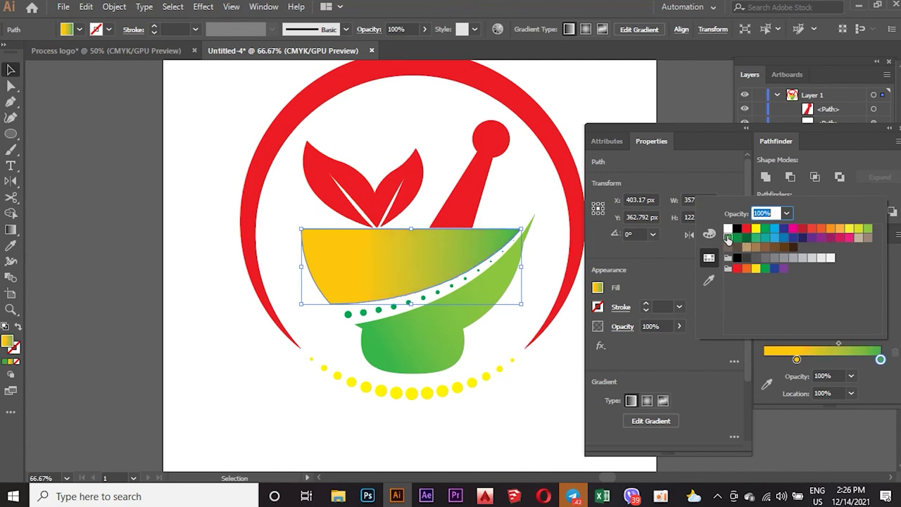
{"action": "left_click", "coordinate": [797, 360]}
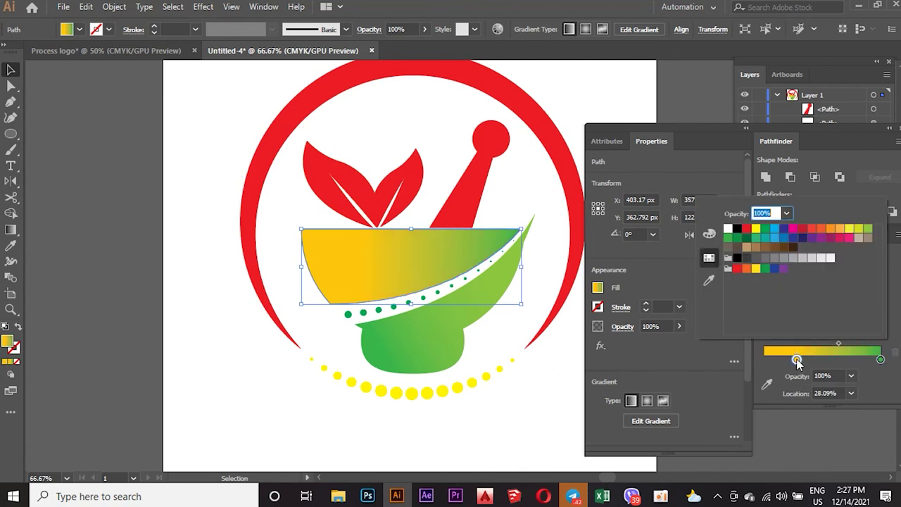
{"action": "left_click", "coordinate": [867, 228]}
{"action": "key", "text": "Escape"}
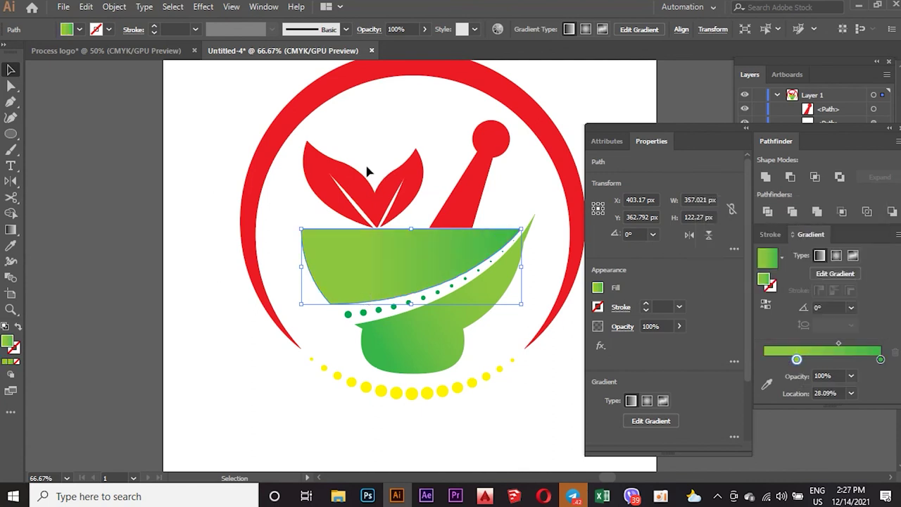
Apply the green gradient to both the left and right leaves.
{"action": "left_click", "coordinate": [336, 173]}
{"action": "left_click", "coordinate": [778, 336]}
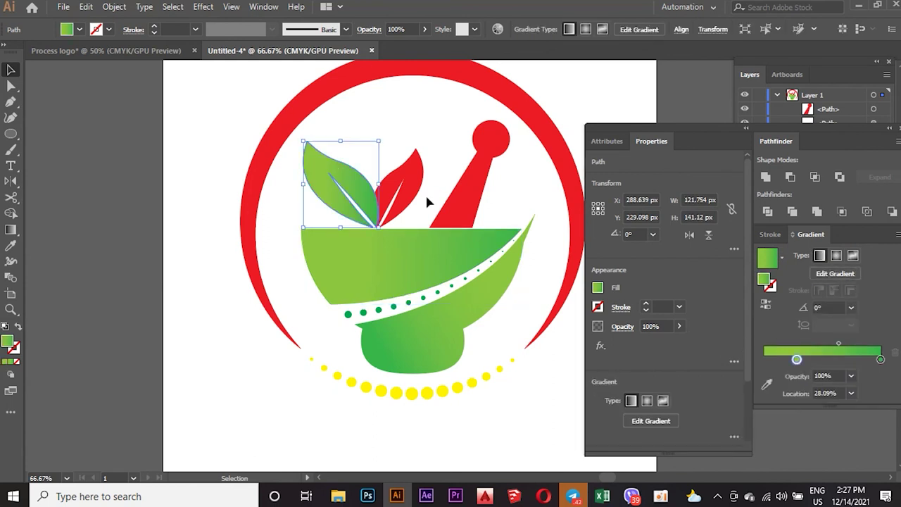
{"action": "left_click", "coordinate": [416, 190]}
{"action": "left_click", "coordinate": [781, 338]}
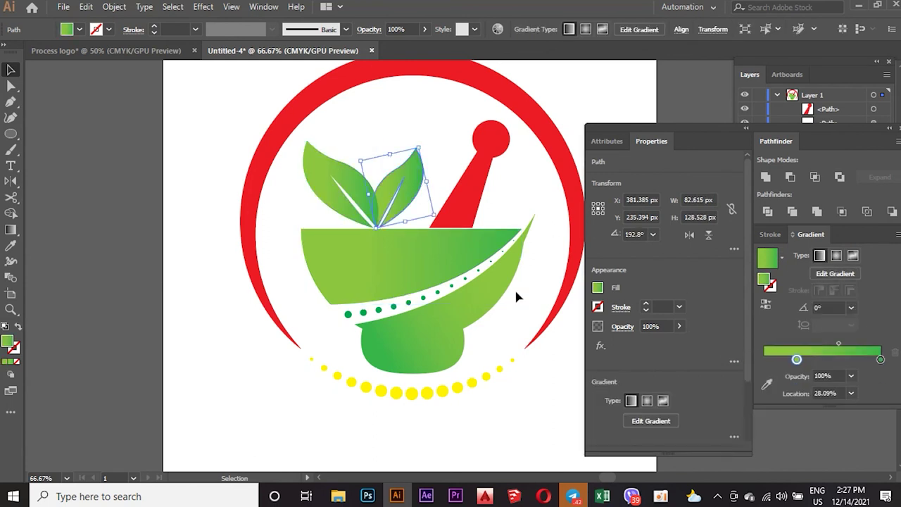
{"action": "left_click", "coordinate": [426, 130]}
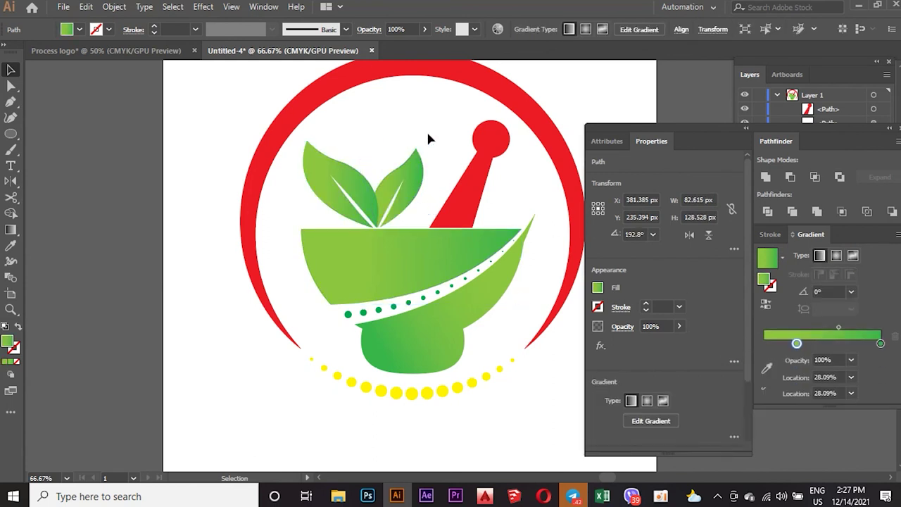
Fill the pestle with a yellow-green swatch.
{"action": "left_click", "coordinate": [466, 193]}
{"action": "left_click", "coordinate": [80, 29]}
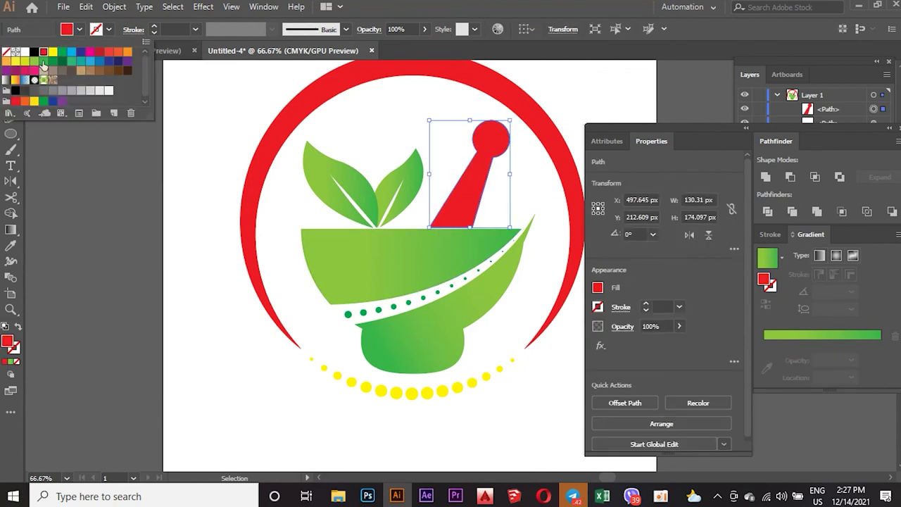
{"action": "left_click", "coordinate": [29, 62]}
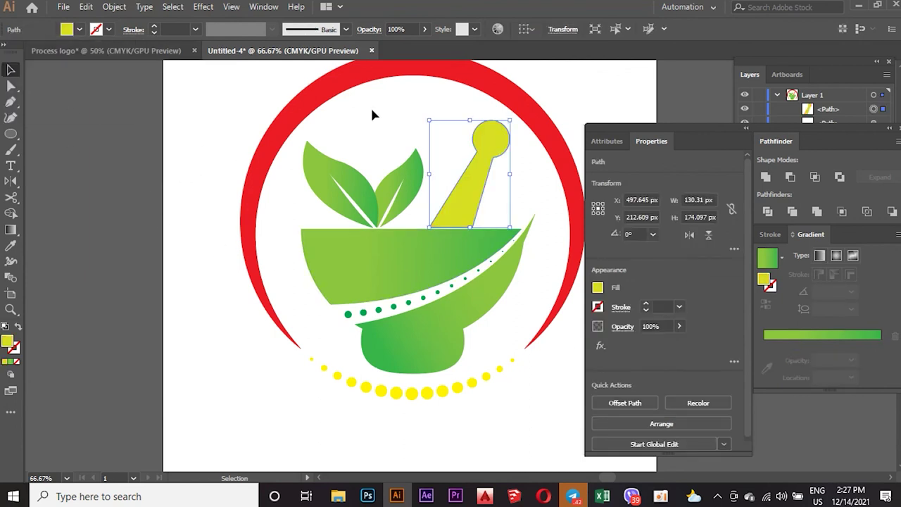
{"action": "left_click", "coordinate": [338, 81]}
{"action": "left_click", "coordinate": [106, 29]}
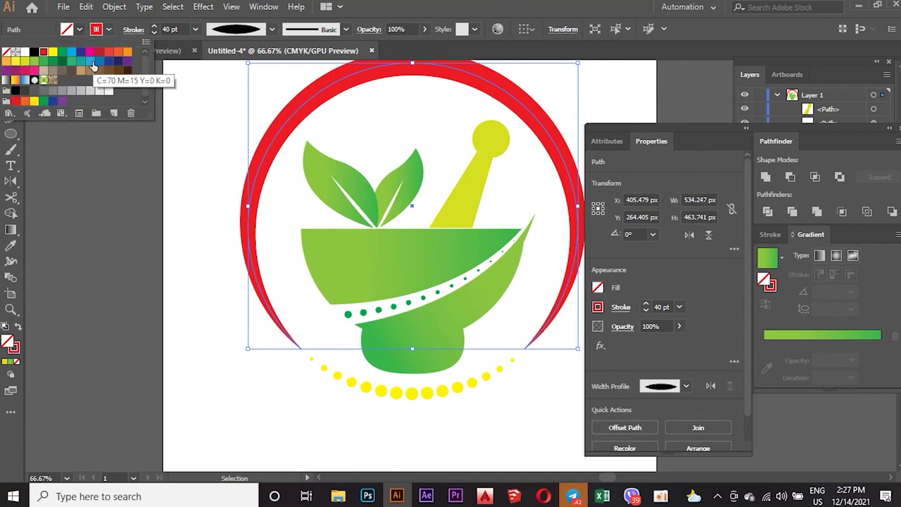
Set the outer arc's and dotted curve's strokes to green.
{"action": "left_click", "coordinate": [33, 62]}
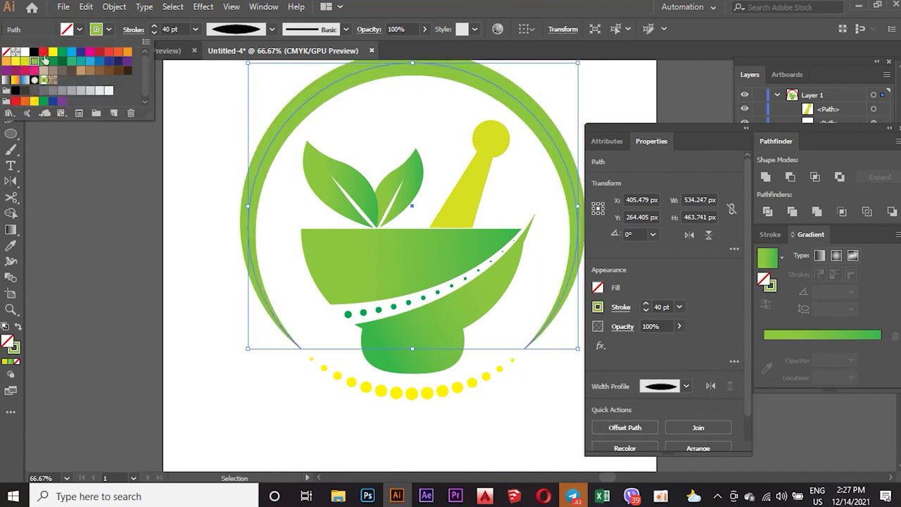
{"action": "double_click", "coordinate": [411, 394]}
{"action": "left_click", "coordinate": [408, 405]}
{"action": "double_click", "coordinate": [404, 413]}
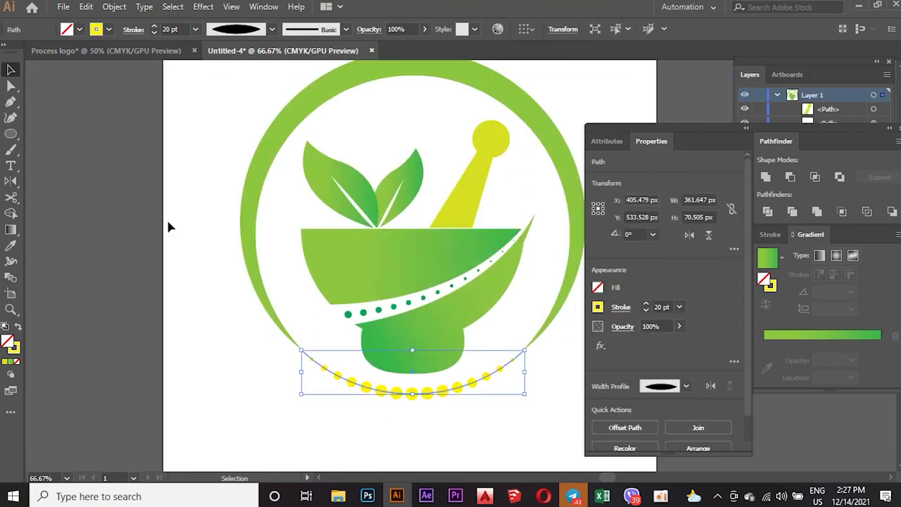
{"action": "left_click", "coordinate": [67, 32]}
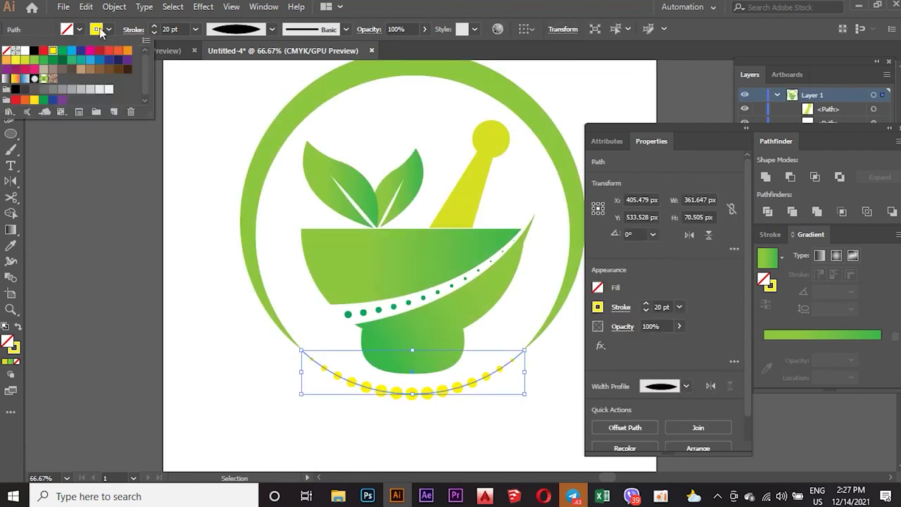
{"action": "left_click", "coordinate": [42, 60]}
{"action": "key", "text": "Escape"}
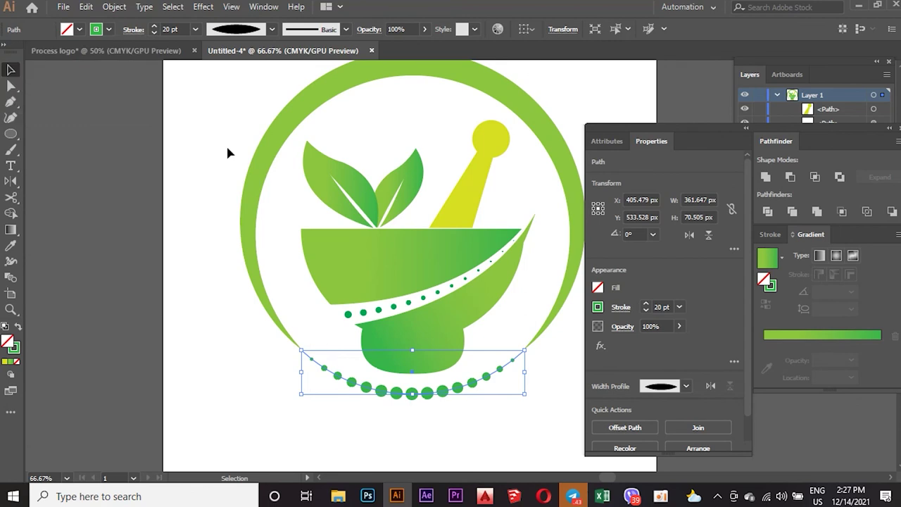
Select the whole logo and nudge it down and slightly left on the artboard.
{"action": "key", "text": "ctrl+minus"}
{"action": "key", "text": "ctrl+minus"}
{"action": "key", "text": "ctrl+a"}
{"action": "left_click_drag", "start_coordinate": [250, 197], "coordinate": [268, 231]}
{"action": "key", "text": "ctrl+plus"}
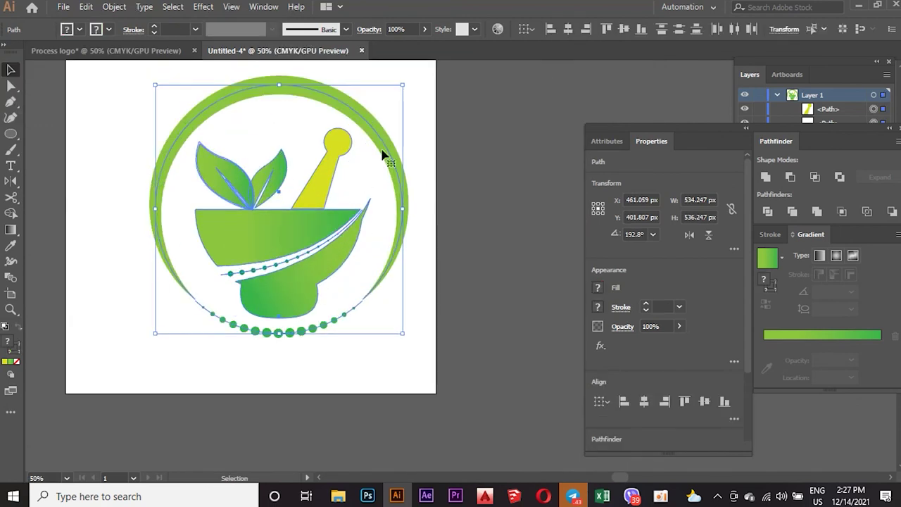
{"action": "left_click_drag", "start_coordinate": [264, 259], "coordinate": [245, 266]}
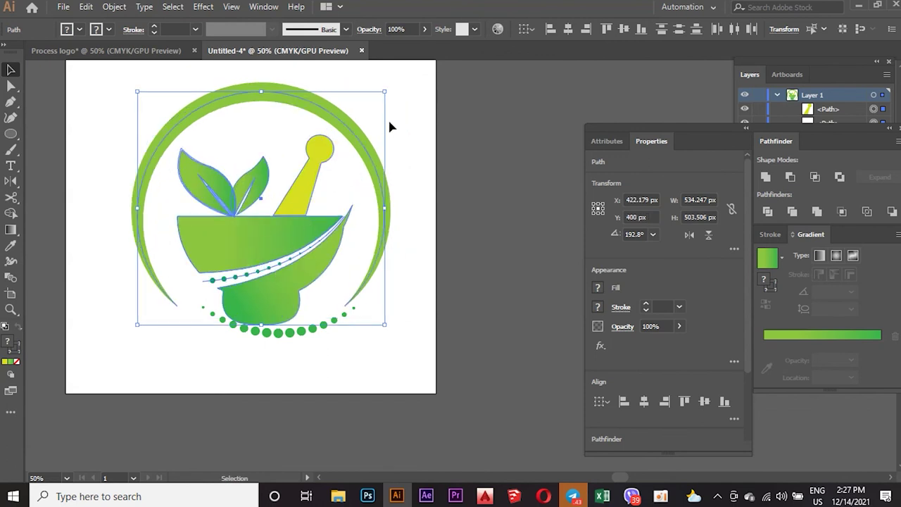
{"action": "left_click", "coordinate": [392, 124]}
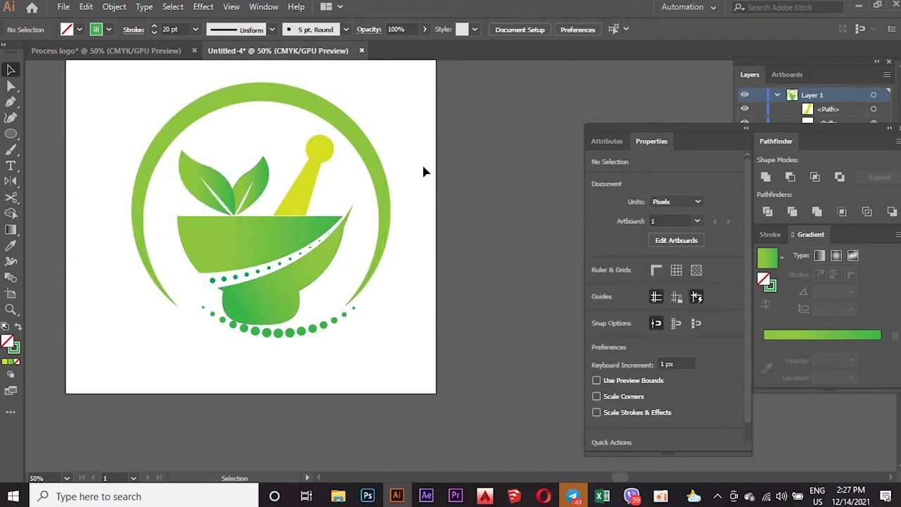
Undo the last logo move and minimize Illustrator to the desktop.
{"action": "scroll", "coordinate": [423, 171], "scroll_direction": "down", "scroll_amount": 1}
{"action": "scroll", "coordinate": [412, 152], "scroll_direction": "up", "scroll_amount": 1}
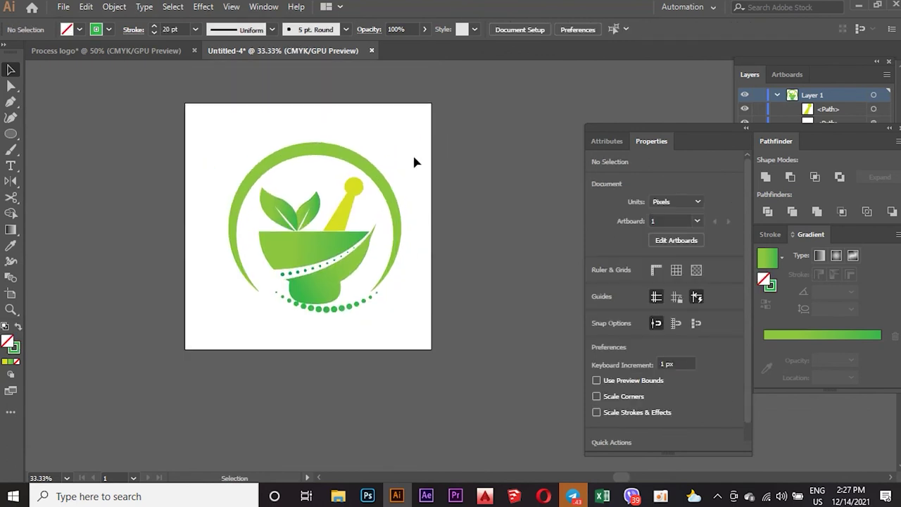
{"action": "key", "text": "ctrl+z"}
{"action": "left_click", "coordinate": [397, 321]}
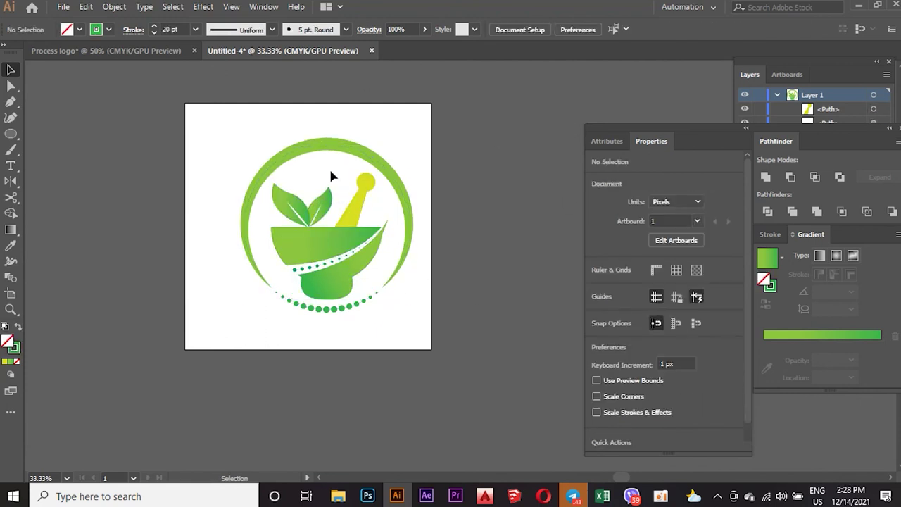
{"action": "left_click", "coordinate": [859, 5]}
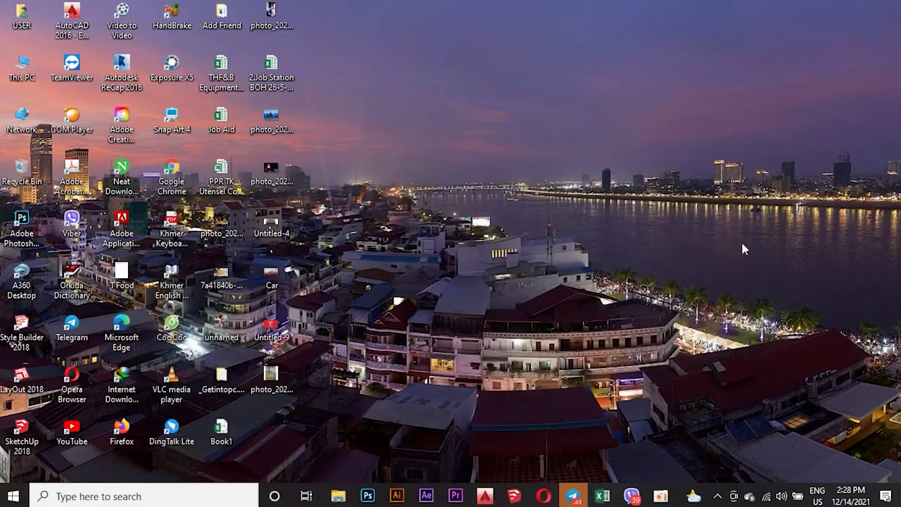